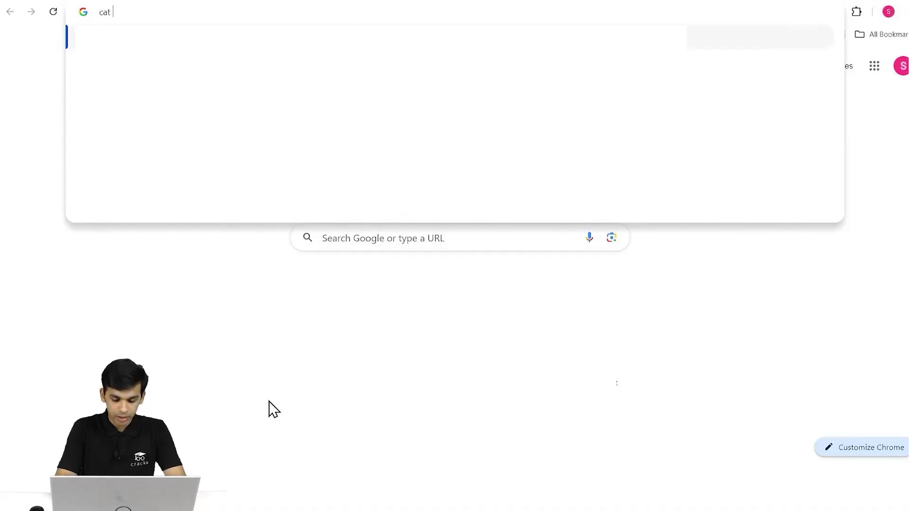
Search Google for 'cat iim' and open the official IIM CAT 2024 website.
key("Return")
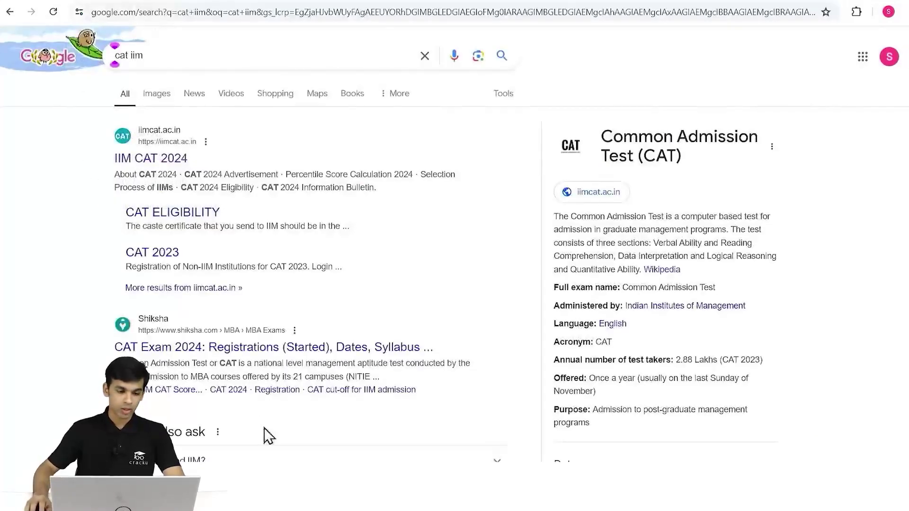
left_click(163, 165)
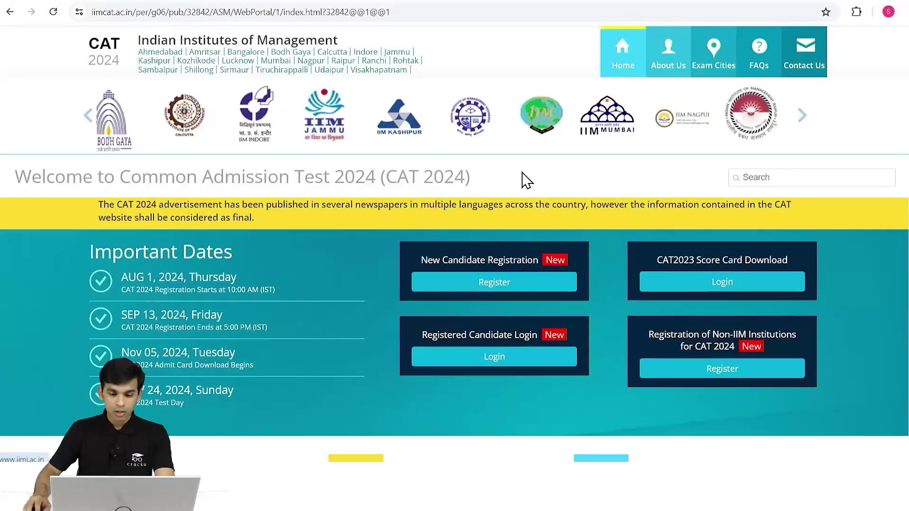
Start a new candidate registration, dismissing the instructions notice and accepting the privacy notice.
left_click(509, 279)
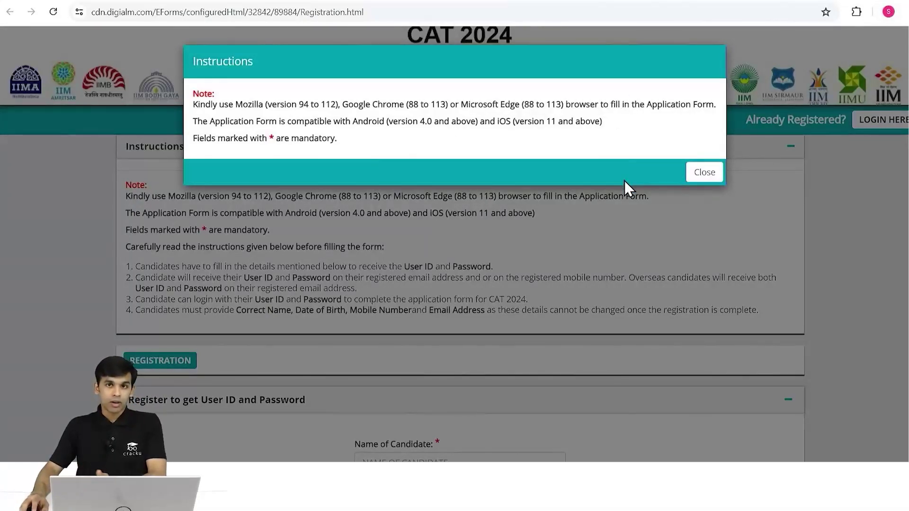
left_click(704, 179)
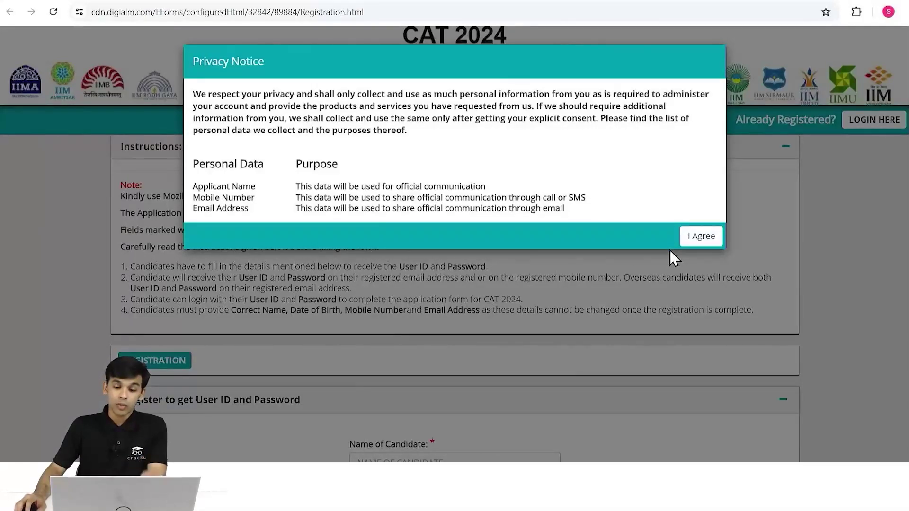
left_click(701, 237)
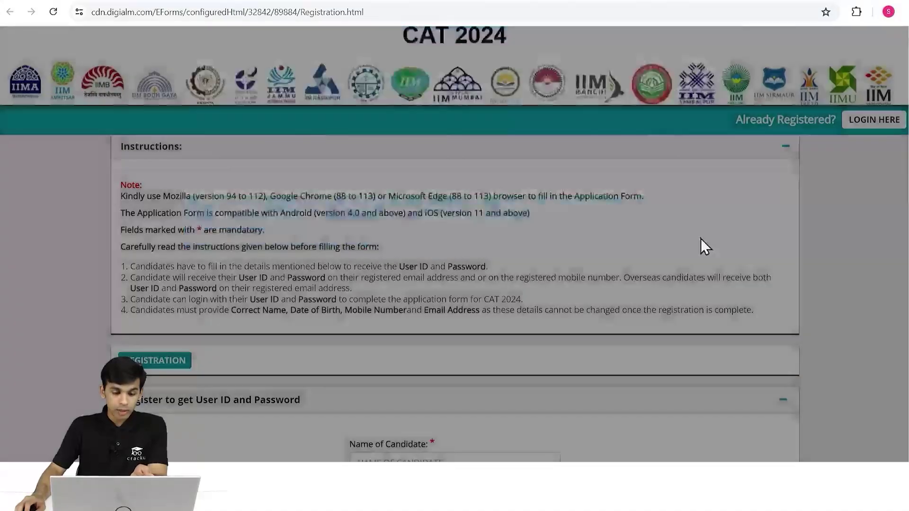
Enter the candidate's name and set the date of birth to 21/03/1990.
scroll(603, 248, "down", 4)
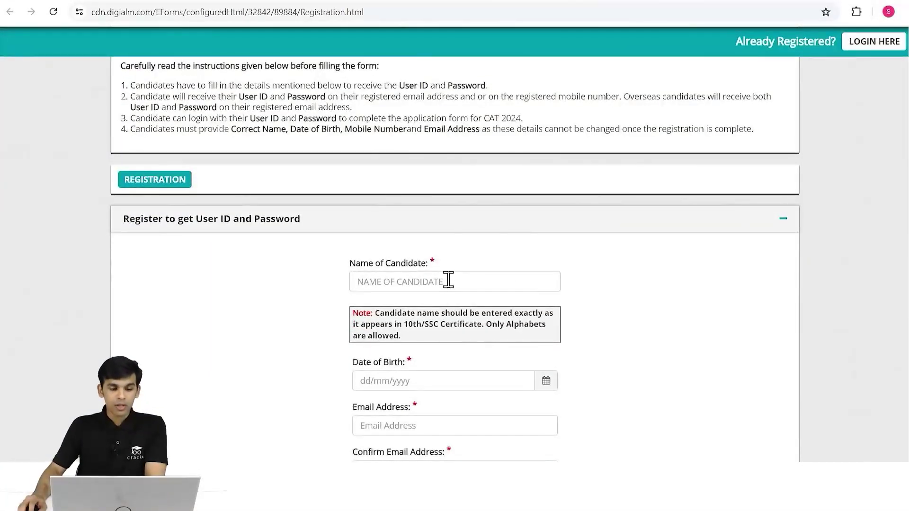
scroll(575, 250, "down", 3)
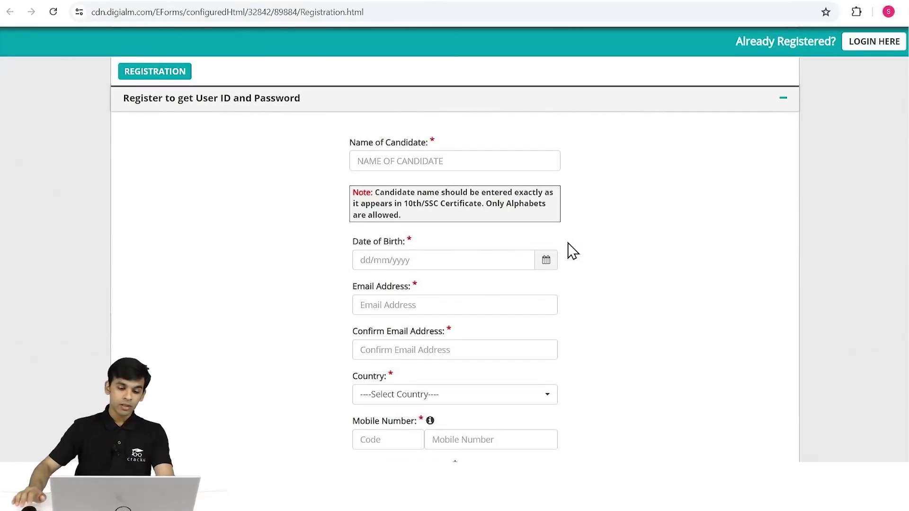
left_click(412, 158)
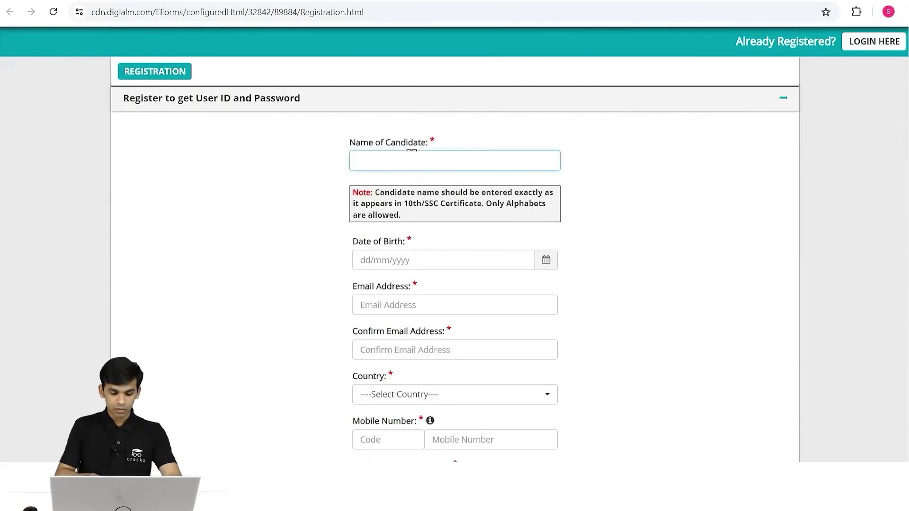
type("?????")
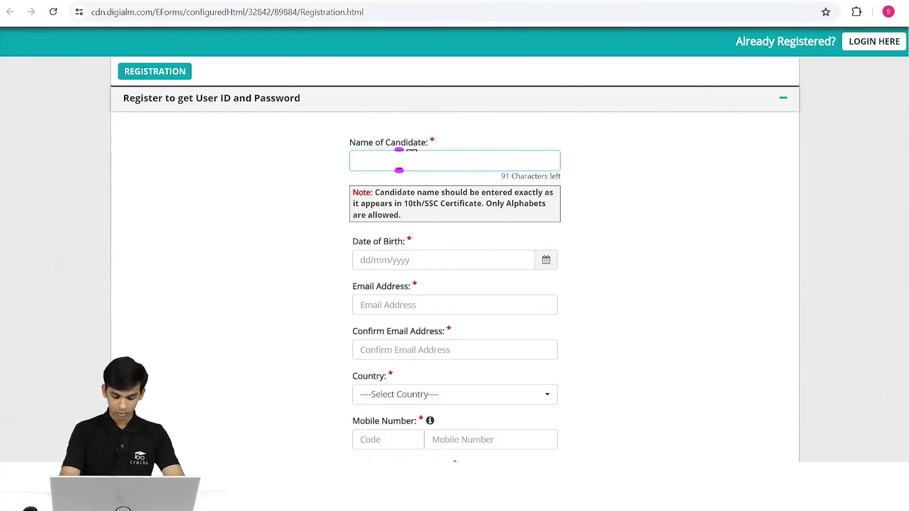
type("?????????")
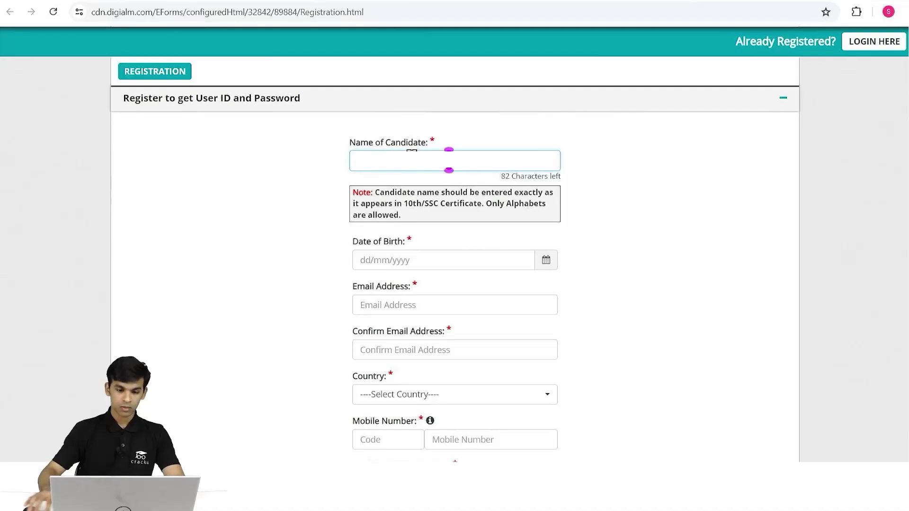
left_click(547, 261)
left_click(417, 89)
left_click(423, 50)
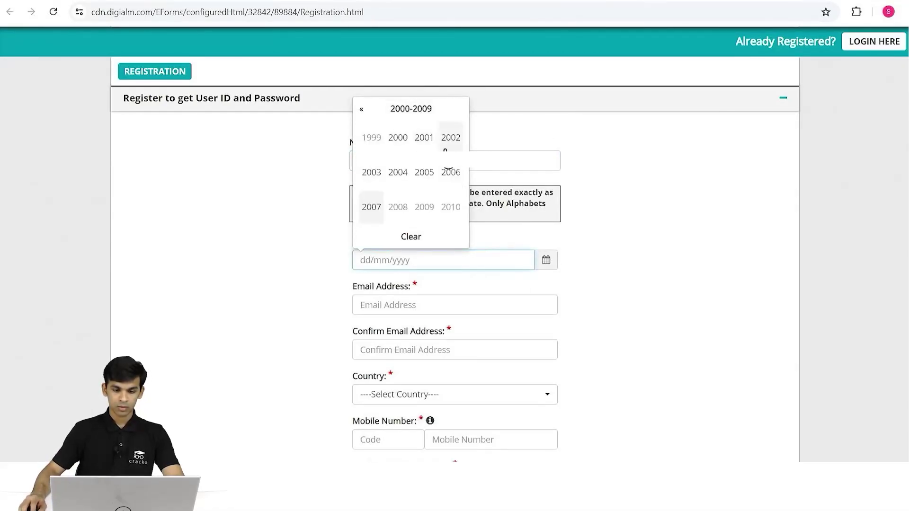
left_click(362, 110)
left_click(401, 141)
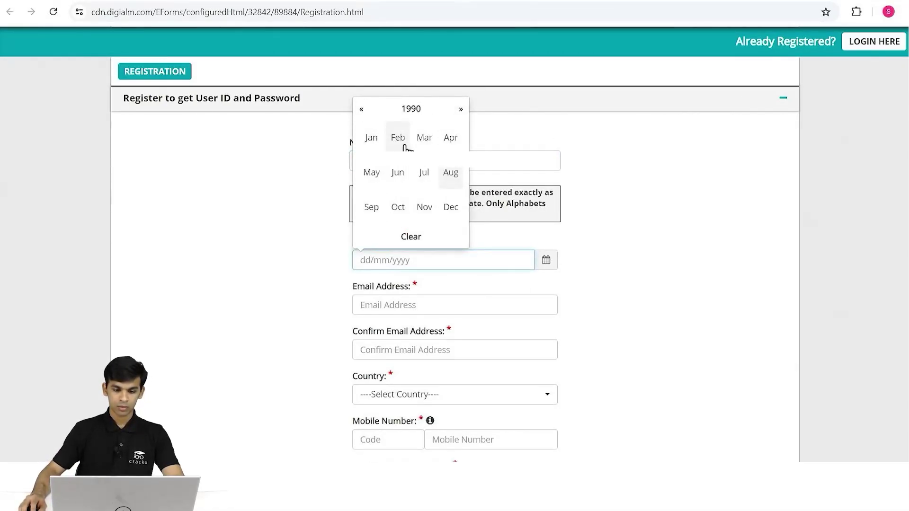
left_click(423, 142)
left_click(419, 179)
Enter and confirm the candidate's e-mail address, and choose India as the country.
left_click(416, 304)
type("s")
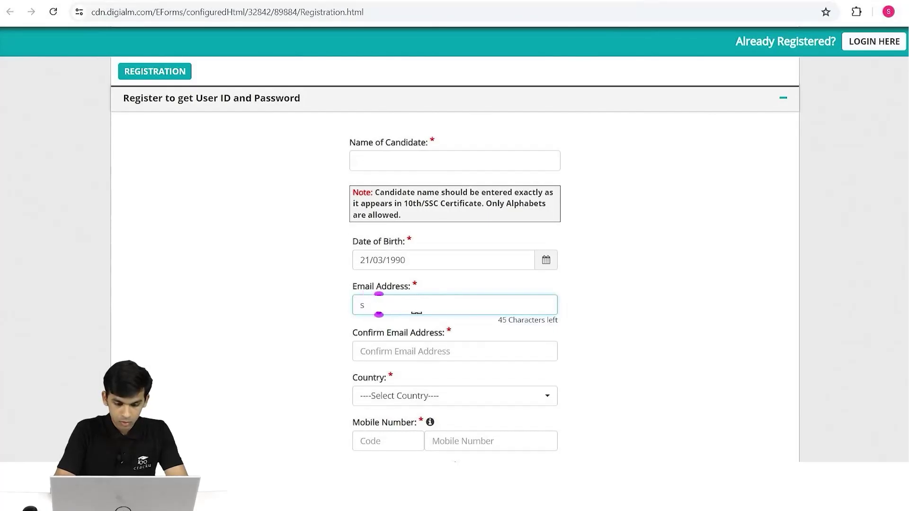
type("***********")
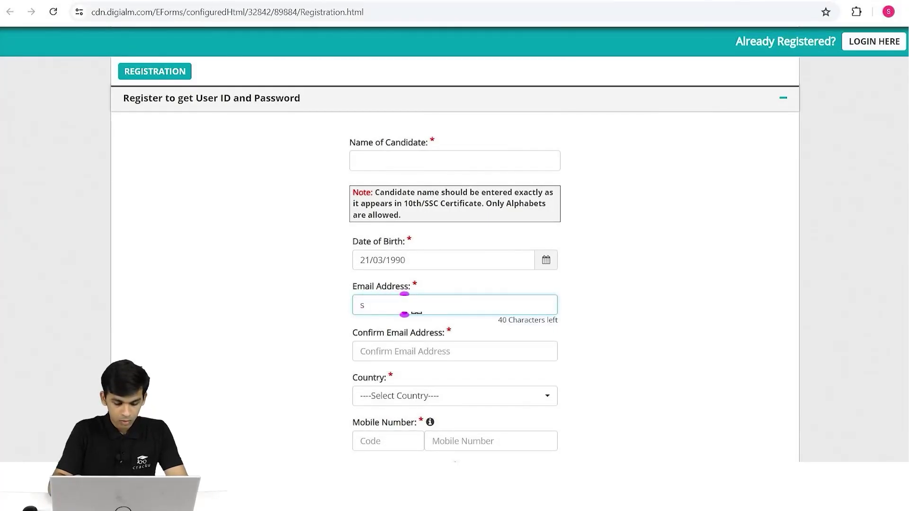
type("***")
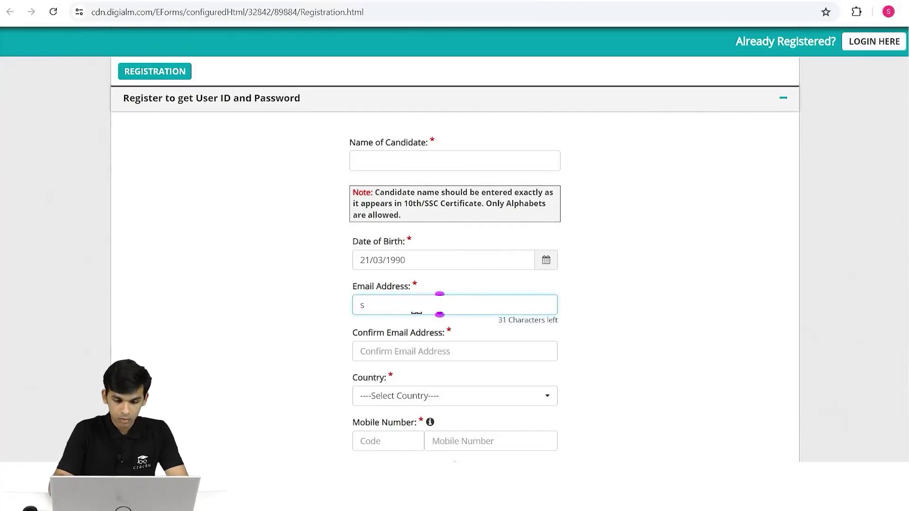
left_click(417, 349)
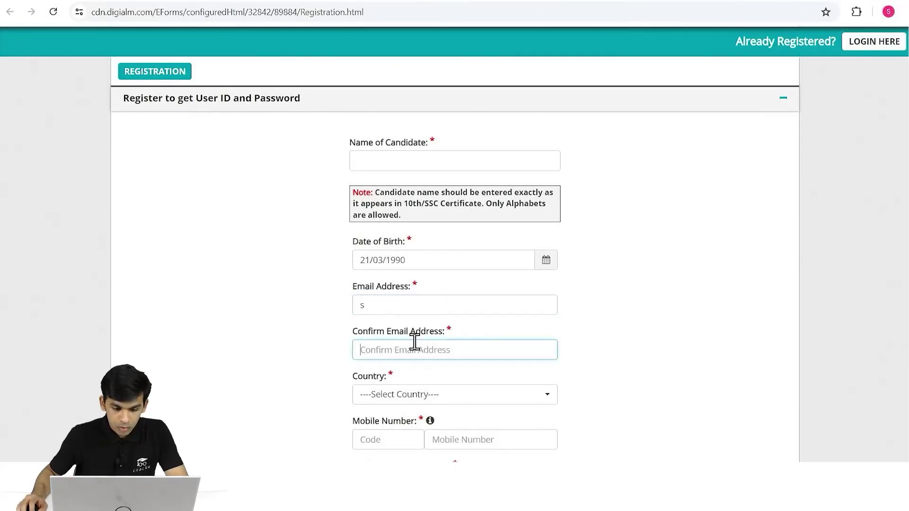
type("**************")
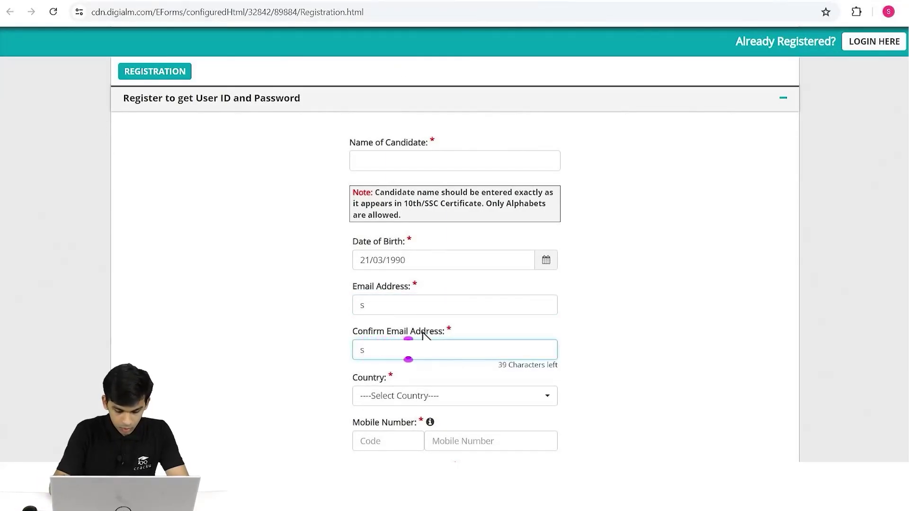
left_click(431, 396)
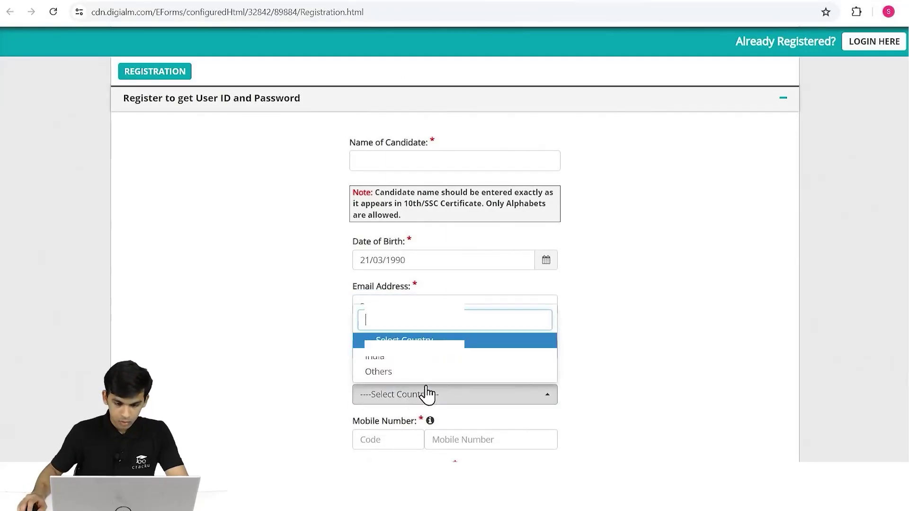
scroll(482, 364, "down", 2)
left_click(483, 327)
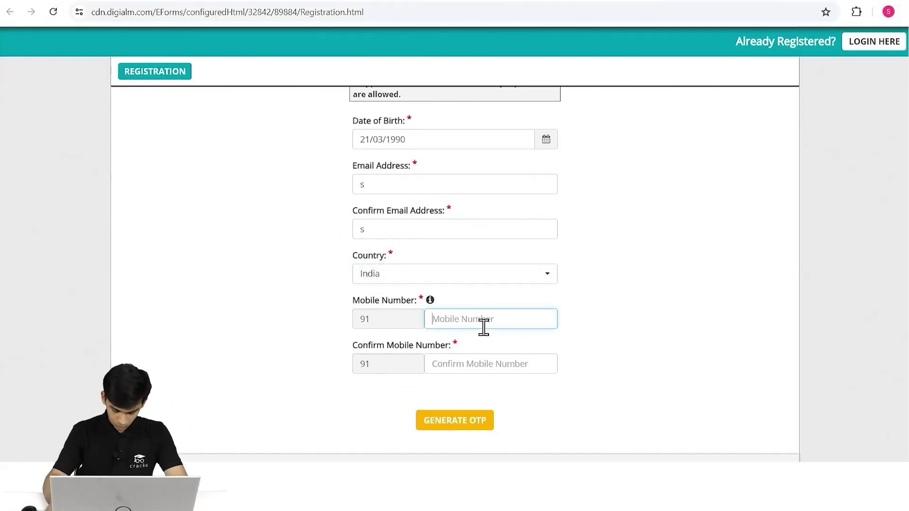
Enter the mobile number and its confirmation entry.
type("9")
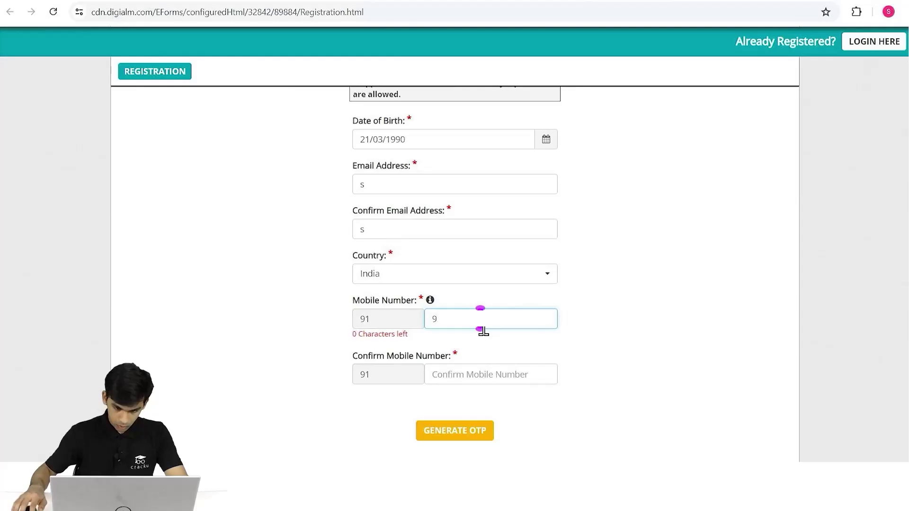
left_click(491, 368)
type("9")
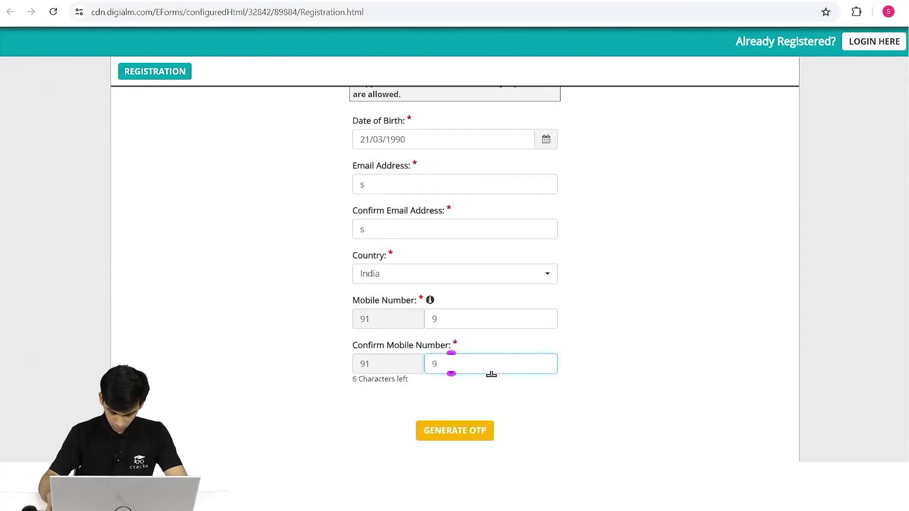
type("9")
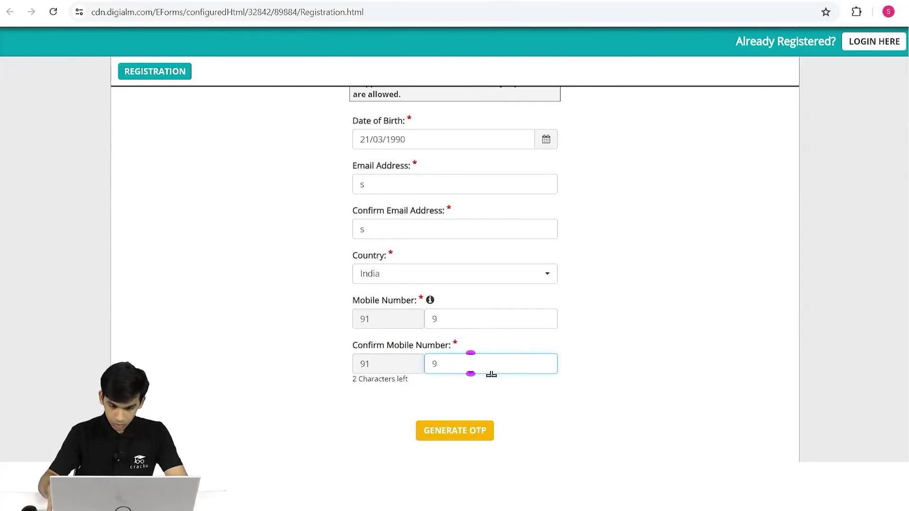
key("BackSpace")
type("999")
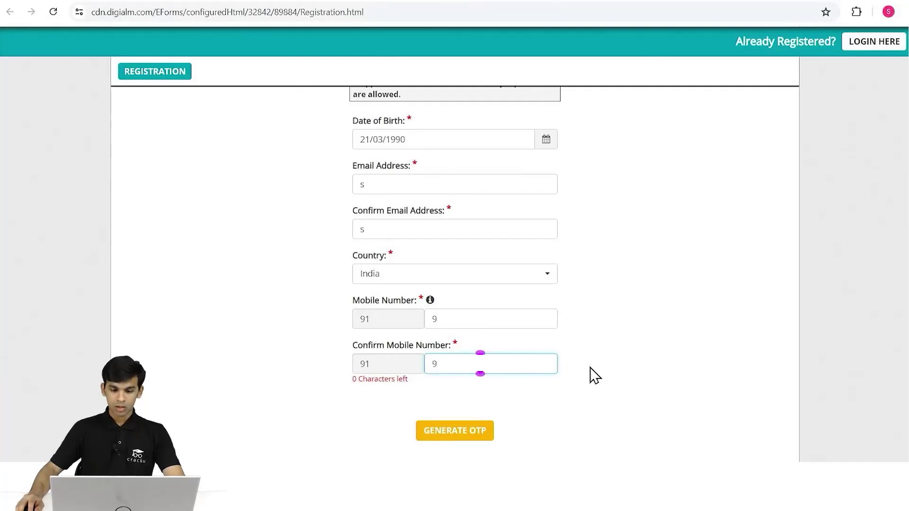
left_click(592, 376)
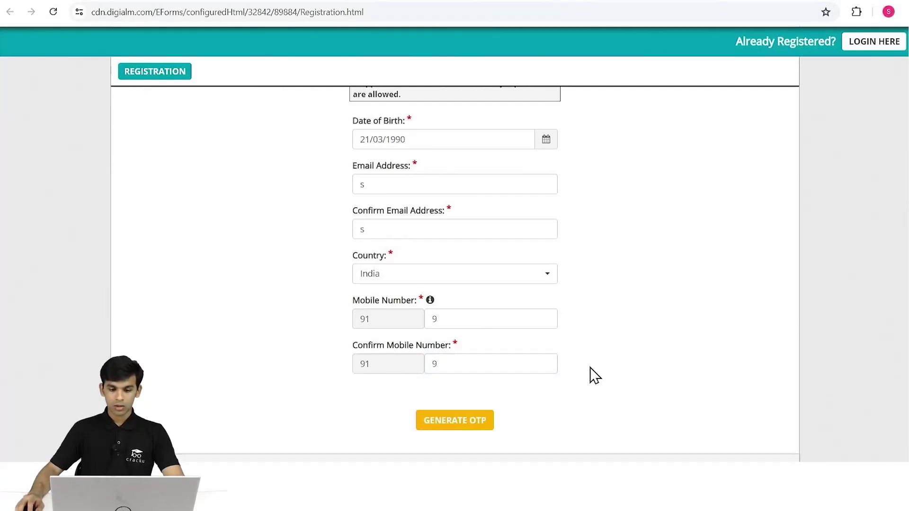
Request the registration OTP by entering the captcha, then dismiss the resulting alert.
left_click(490, 426)
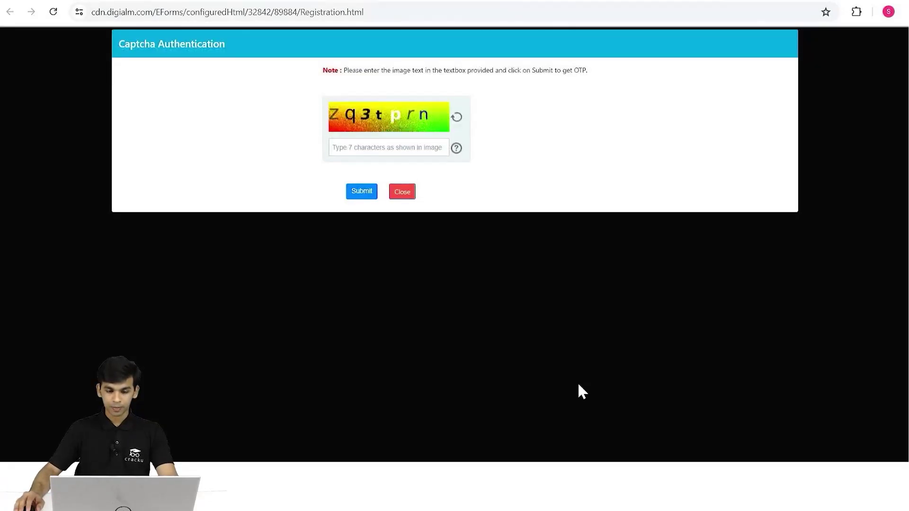
left_click(359, 148)
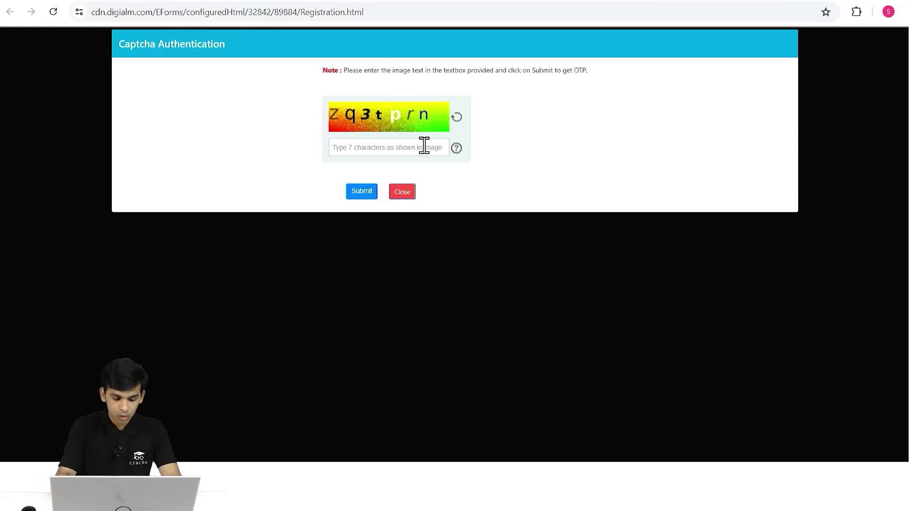
type("zq")
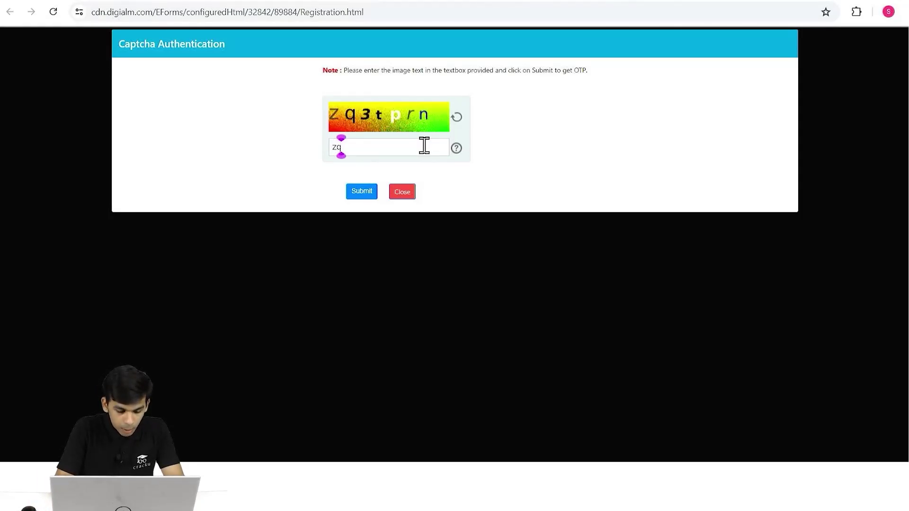
type("3t")
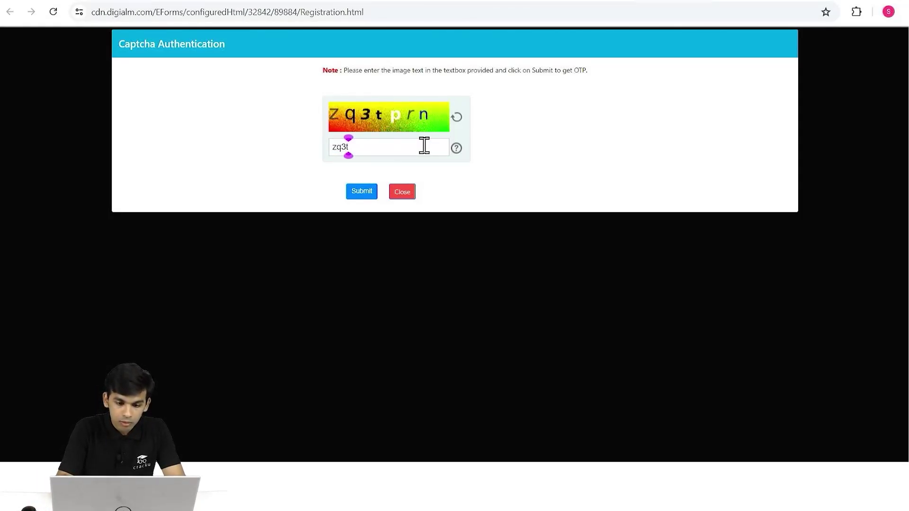
type("prn")
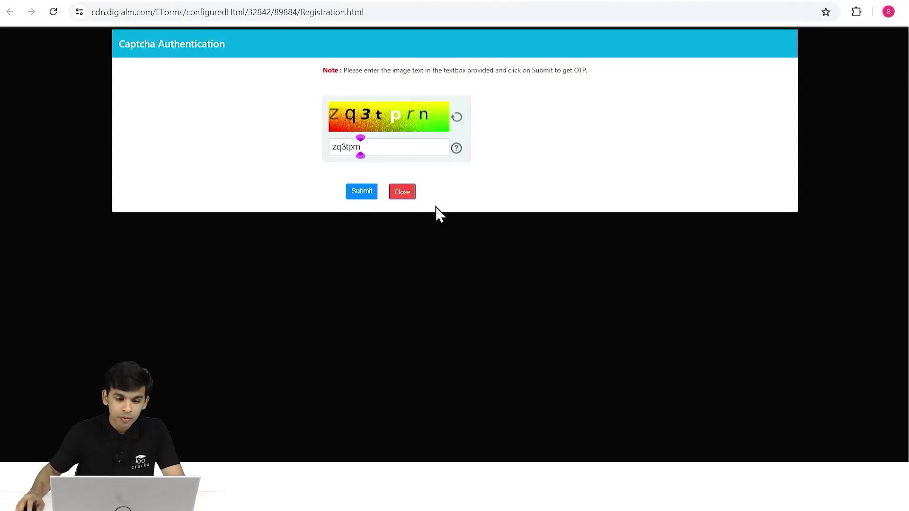
left_click(365, 198)
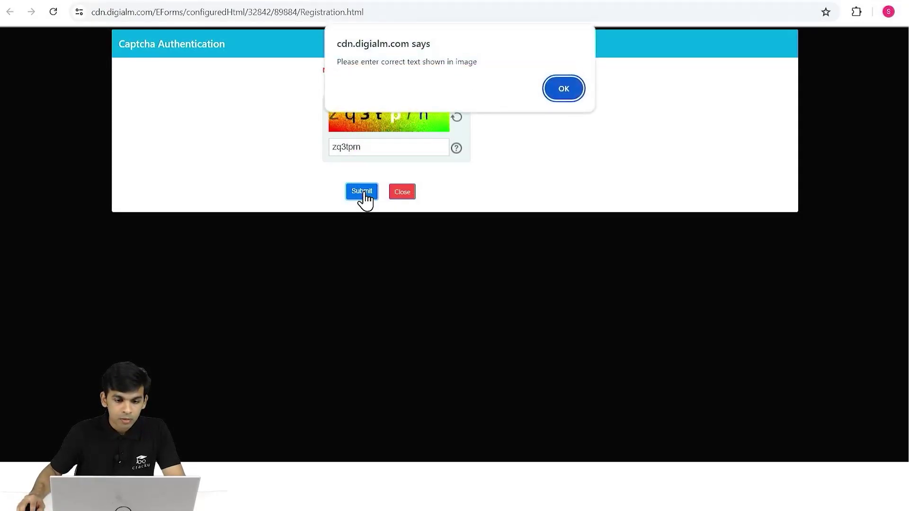
left_click(566, 88)
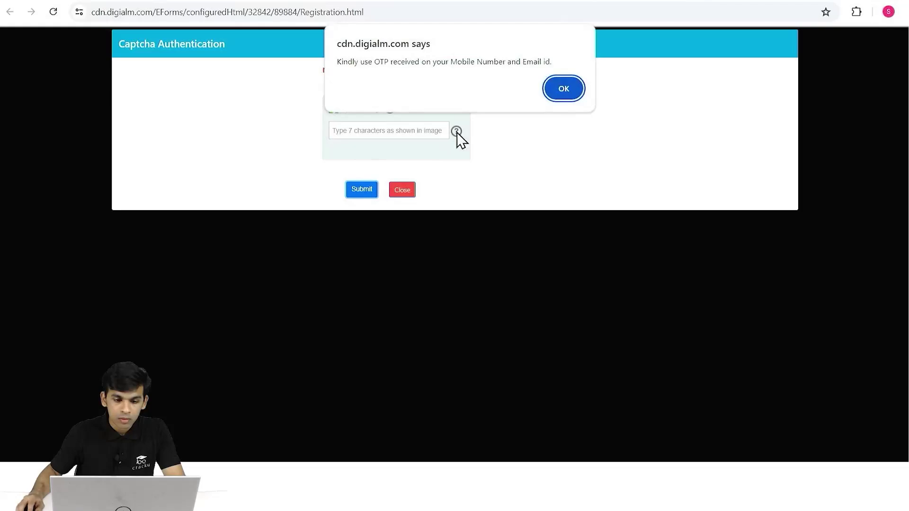
Acknowledge the OTP notice and enter the mobile OTP.
left_click(557, 89)
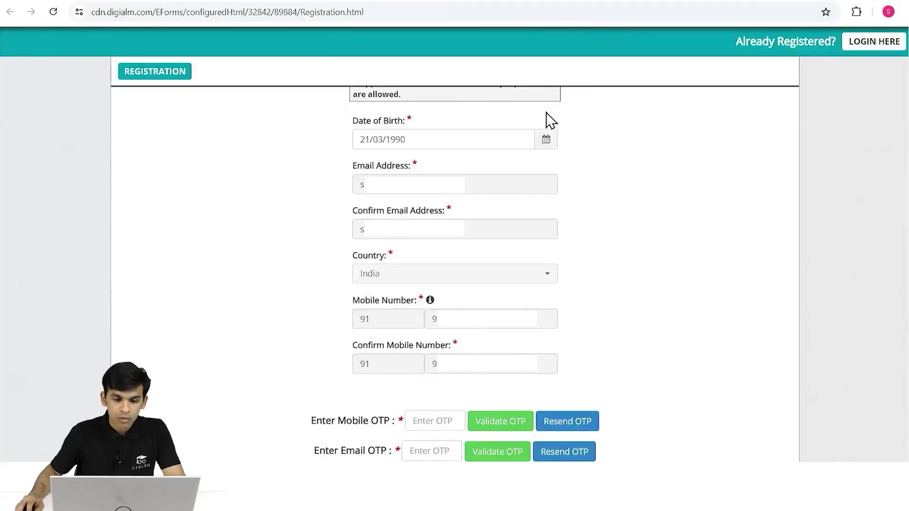
scroll(602, 275, "down", 4)
left_click(443, 239)
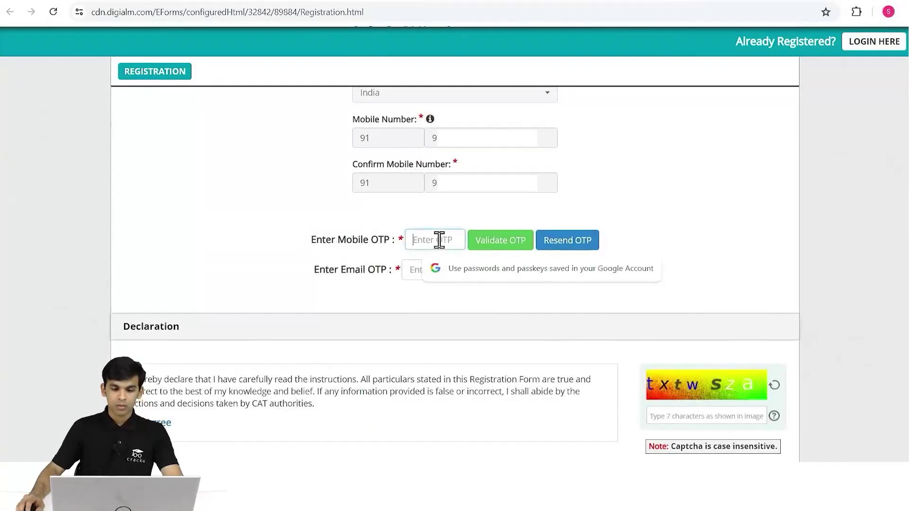
scroll(440, 243, "down", 1)
scroll(329, 237, "down", 1)
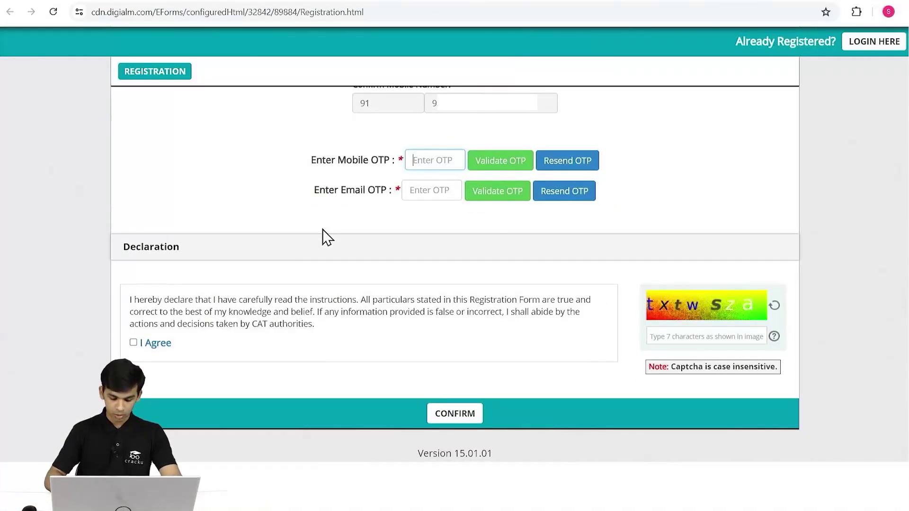
left_click(436, 163)
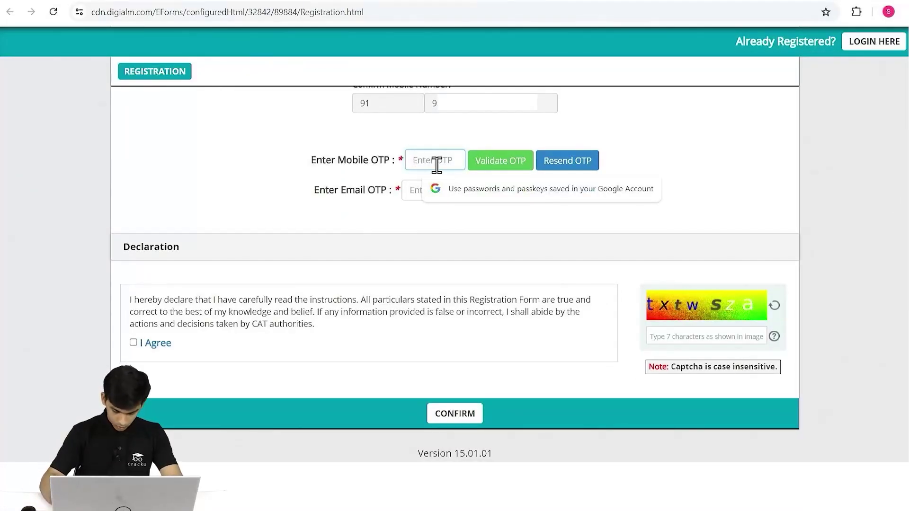
type("••")
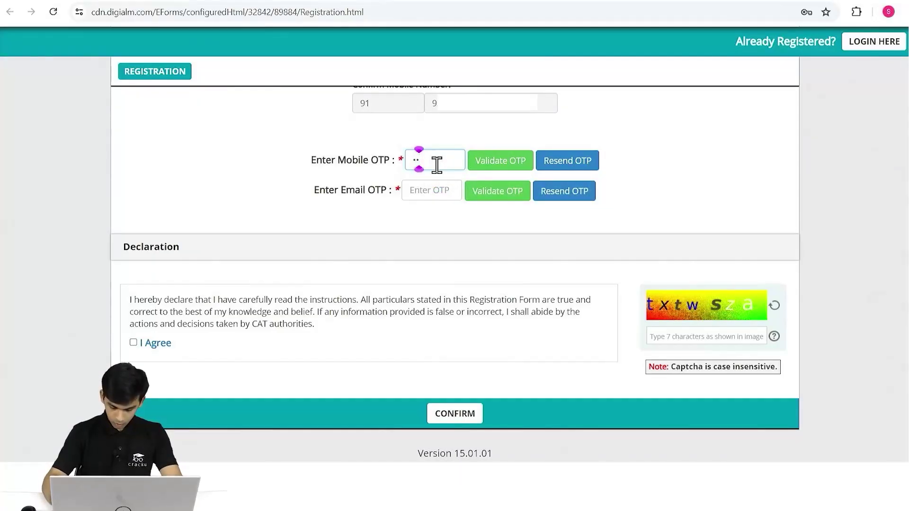
type("••••")
Enter the e-mail OTP, agree to the declaration, and type the captcha.
left_click(436, 188)
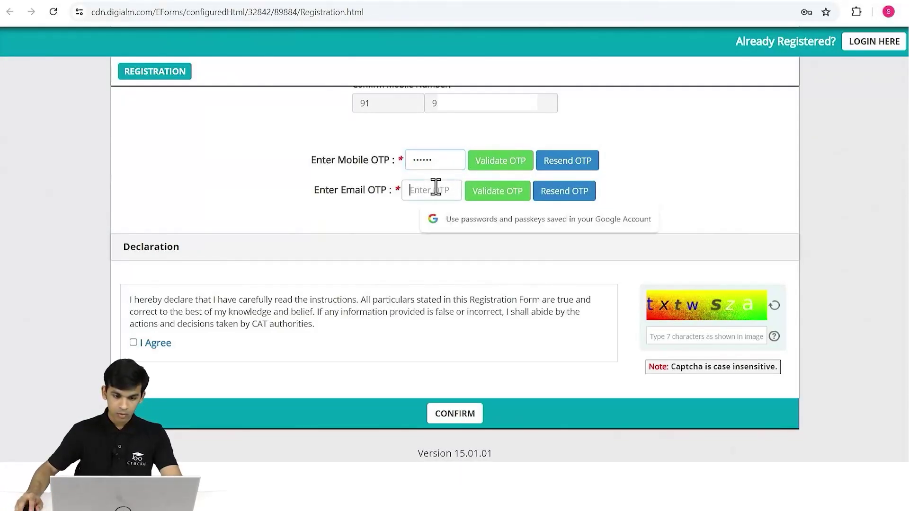
type("•••")
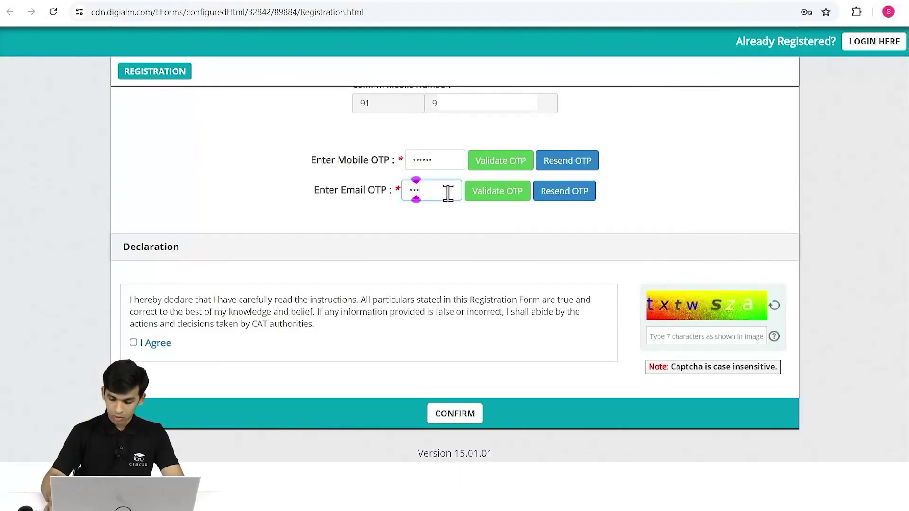
type("•••")
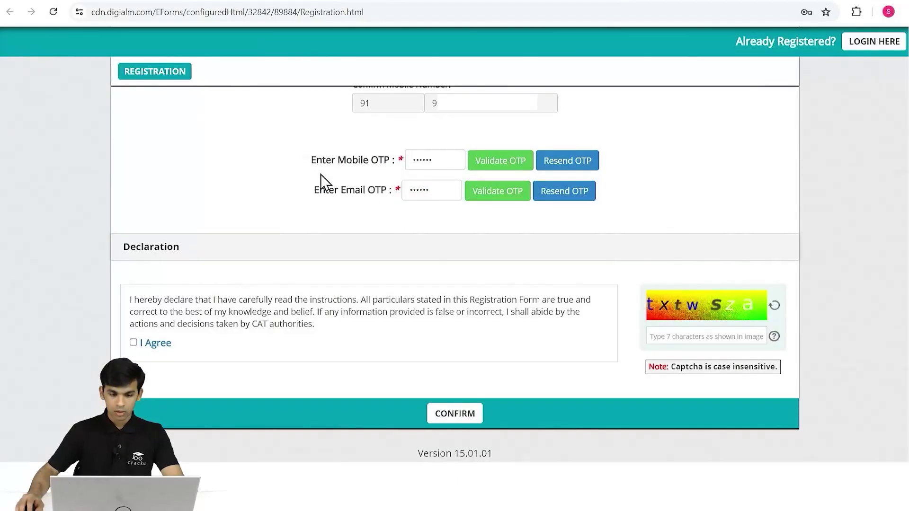
left_click(133, 342)
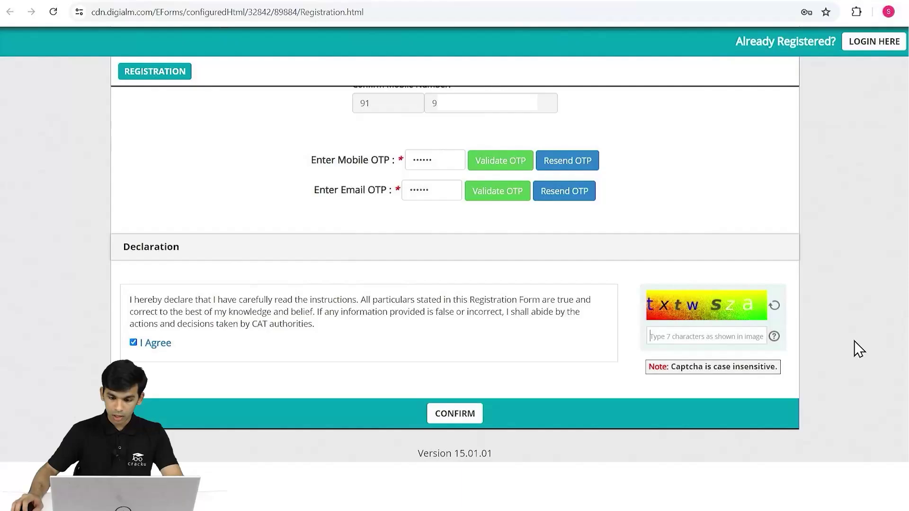
type("txt")
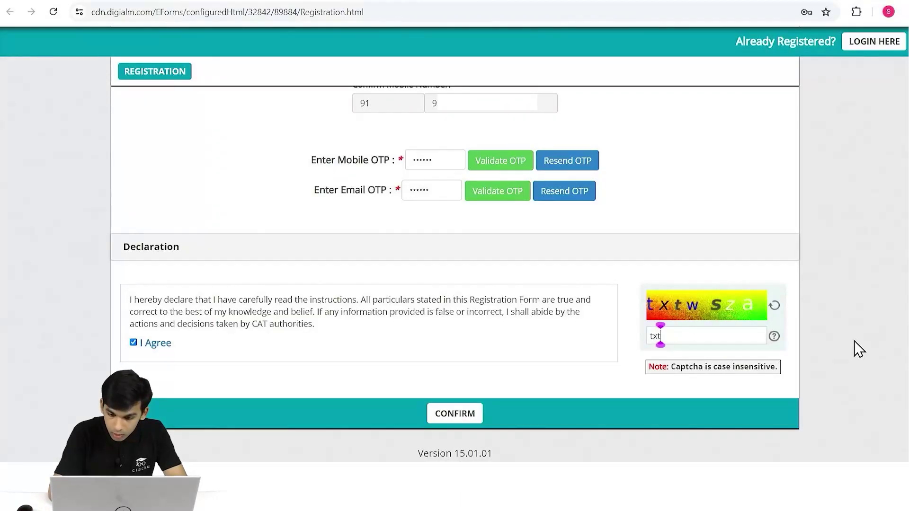
type("wsza")
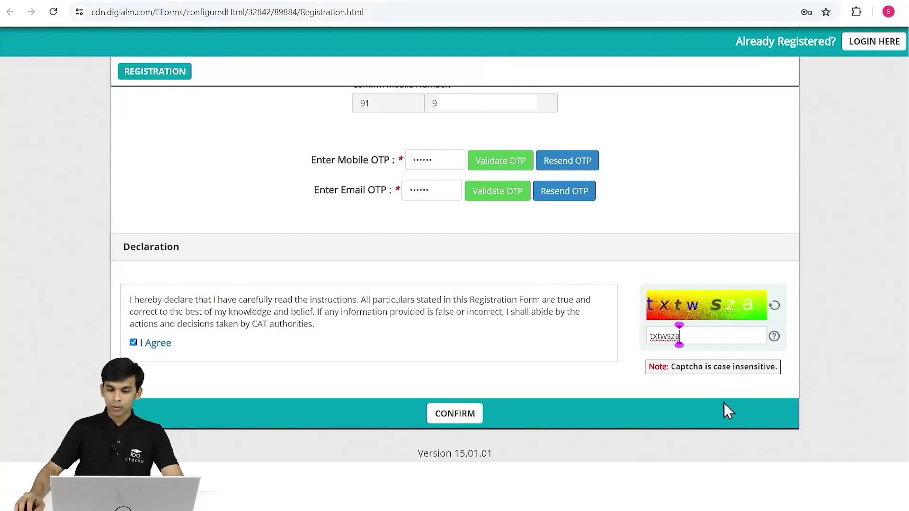
Confirm the details and tick all five rows: name, date of birth, e-mail, country, mobile.
left_click(476, 414)
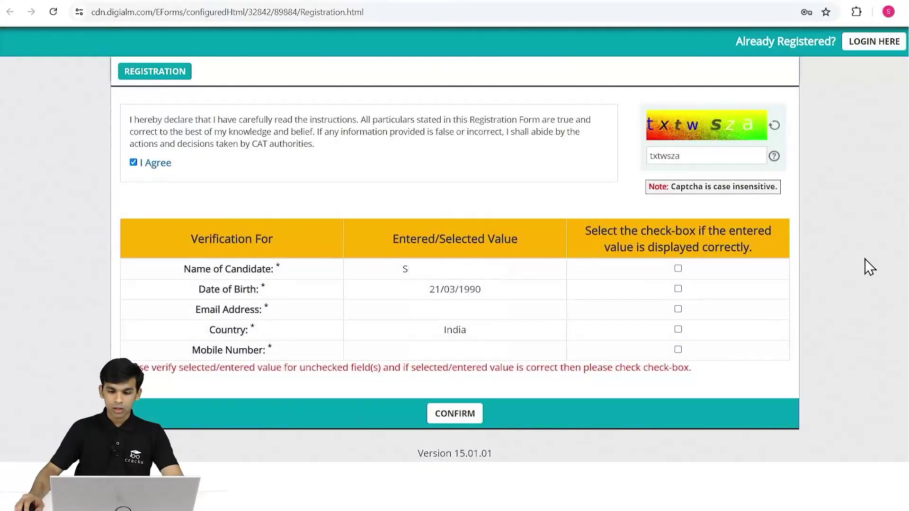
left_click(678, 270)
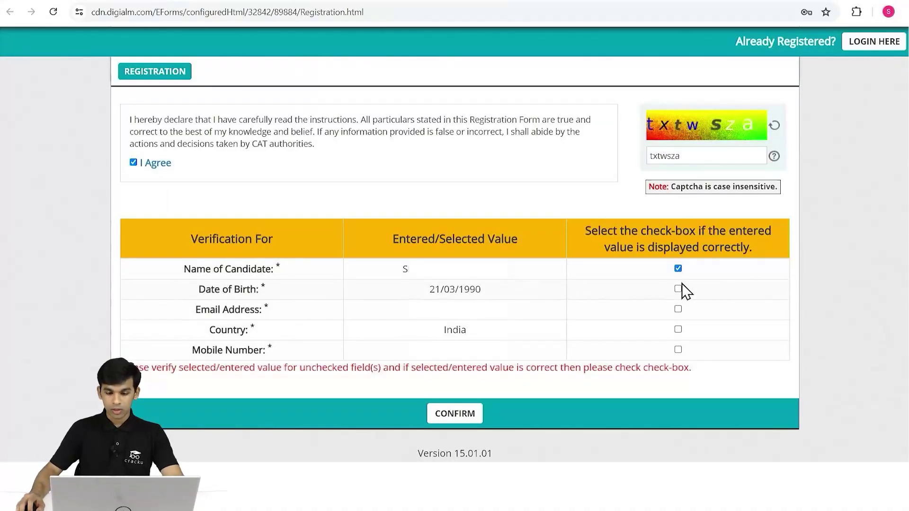
left_click(678, 288)
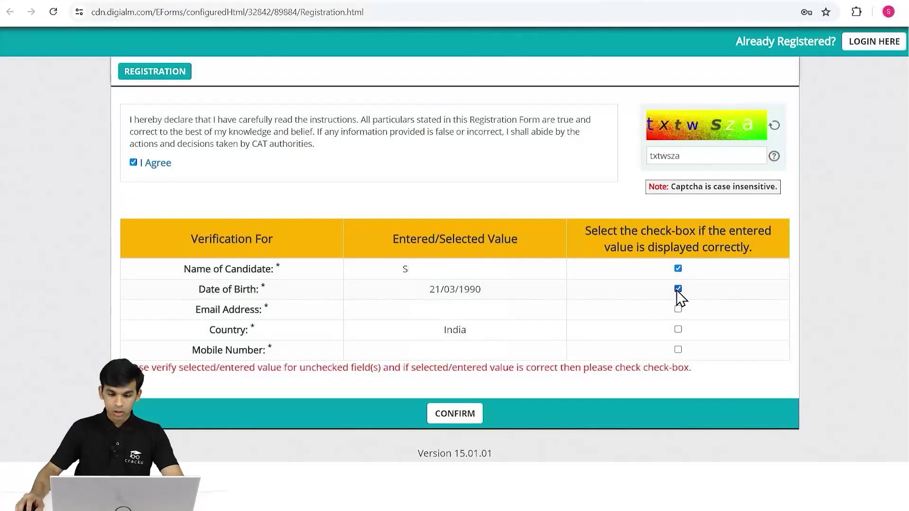
left_click(678, 308)
left_click(678, 329)
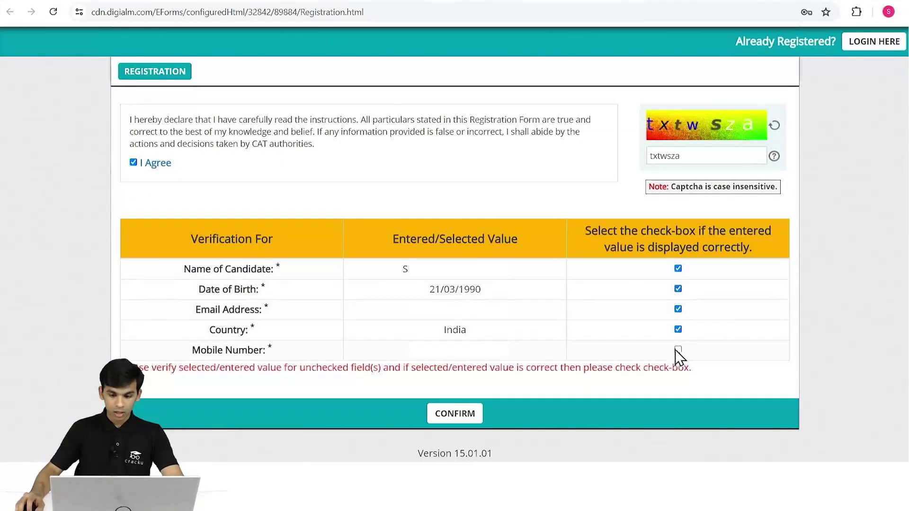
left_click(678, 350)
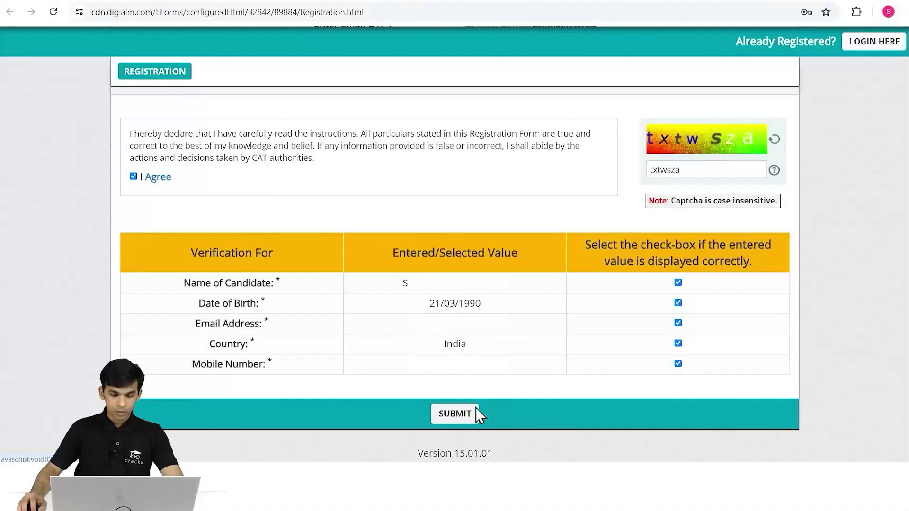
Validate the mobile and e-mail OTPs after the submit warning appears.
left_click(475, 413)
left_click(523, 131)
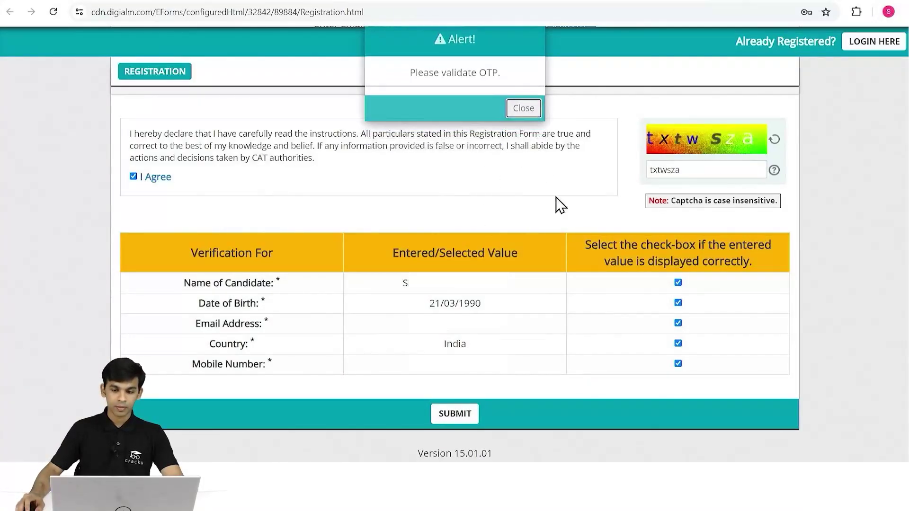
left_click(520, 242)
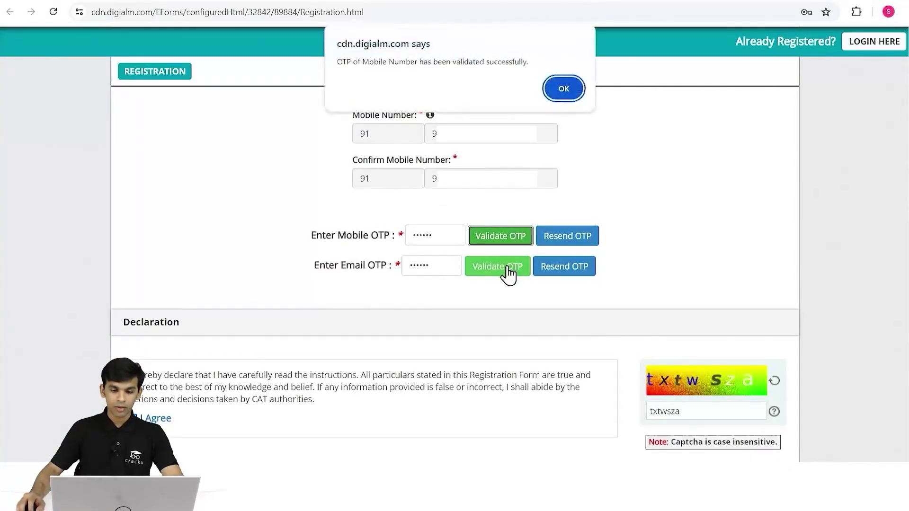
left_click(572, 88)
left_click(507, 240)
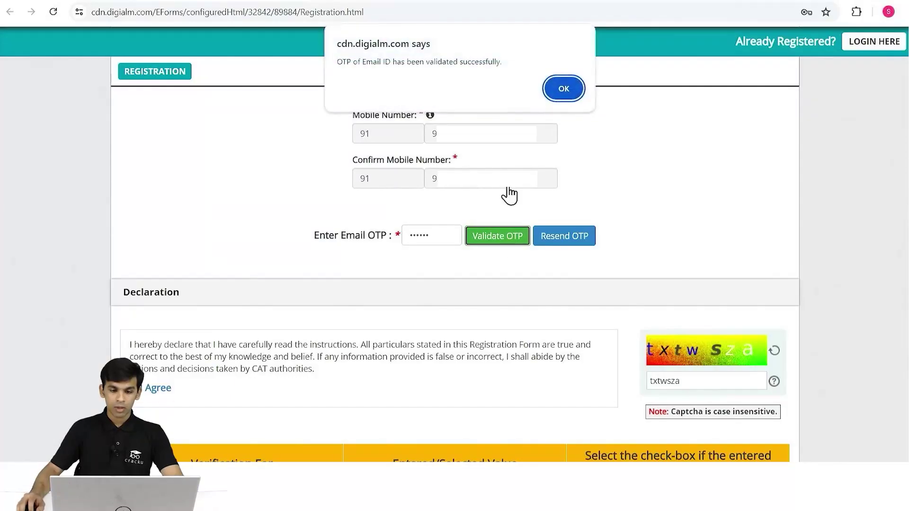
left_click(562, 88)
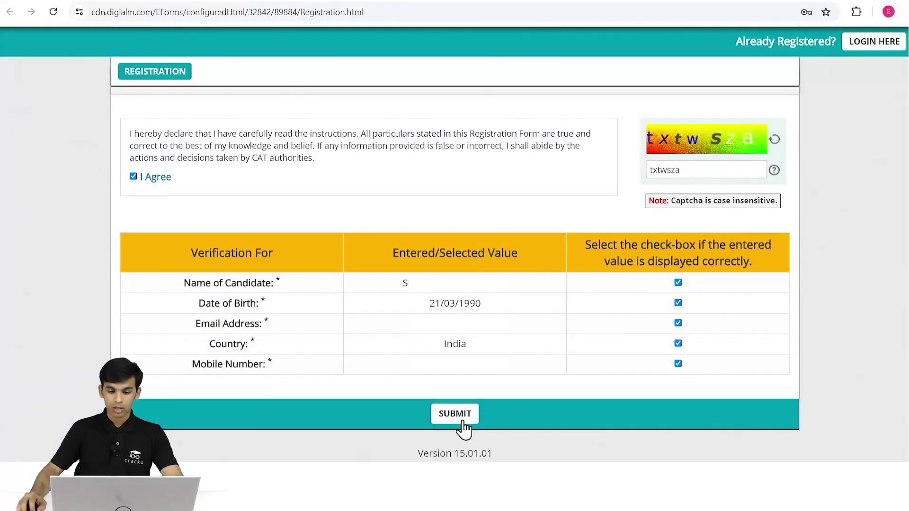
Resubmit the registration, close the success notice, and go to the CAT 2024 application.
left_click(460, 417)
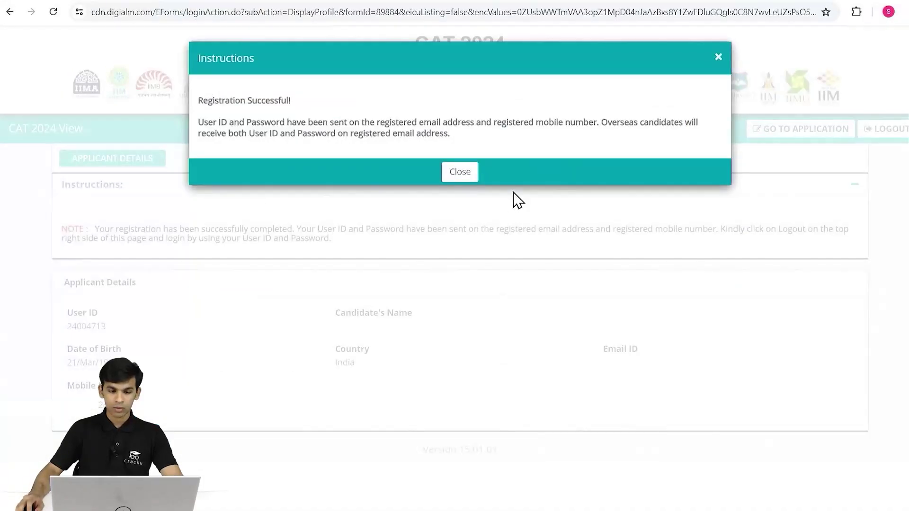
left_click(463, 176)
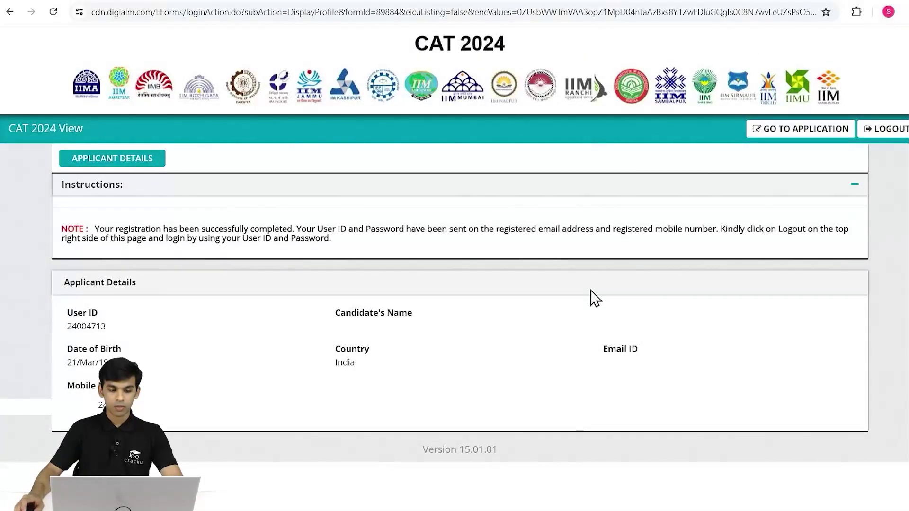
left_click(790, 135)
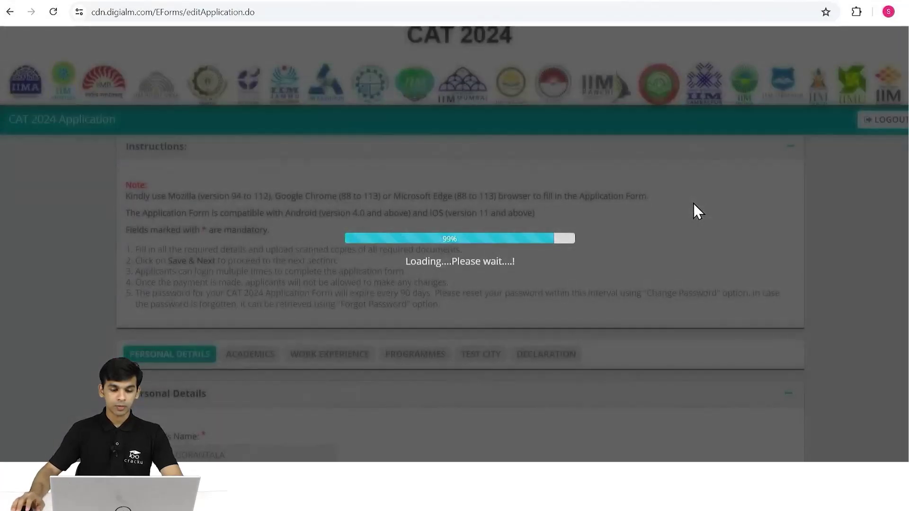
Enter the candidate's first name and surname on Personal Details.
left_click(248, 199)
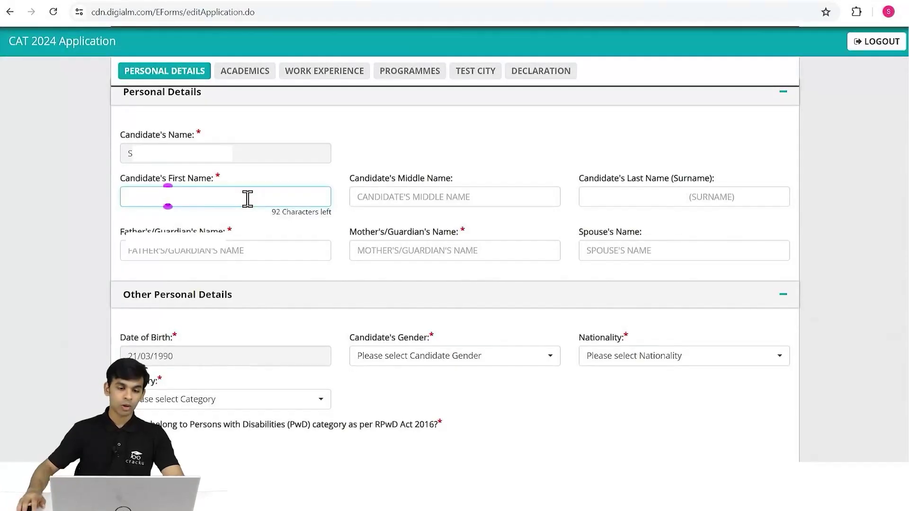
left_click(427, 201)
left_click(609, 207)
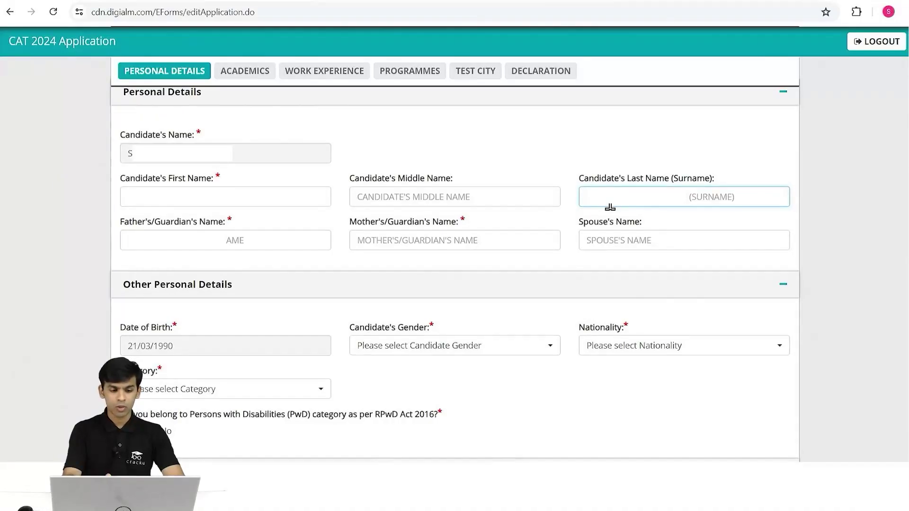
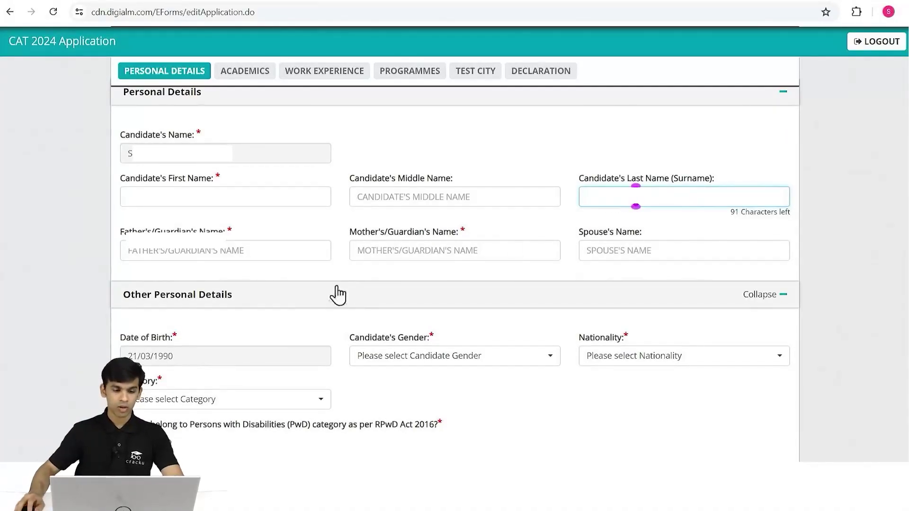
Fill in the father's/guardian's and mother's/guardian's names.
left_click(253, 248)
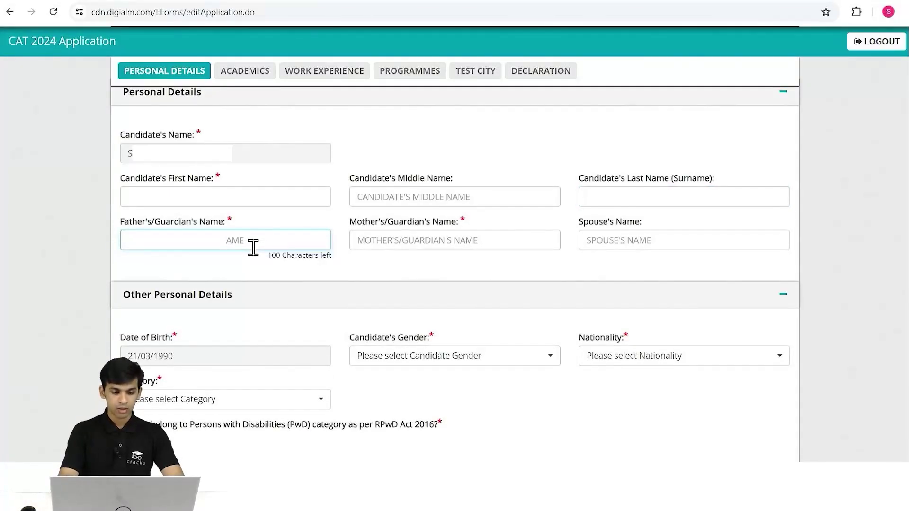
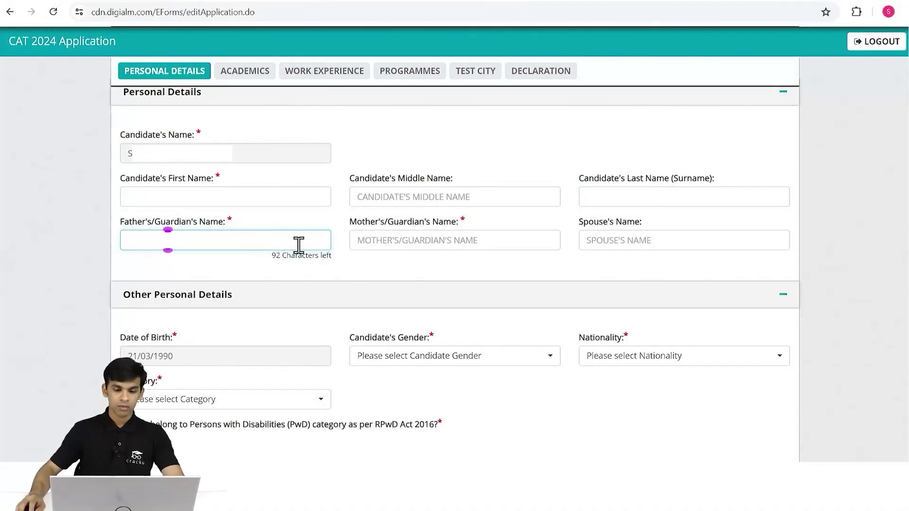
left_click(394, 244)
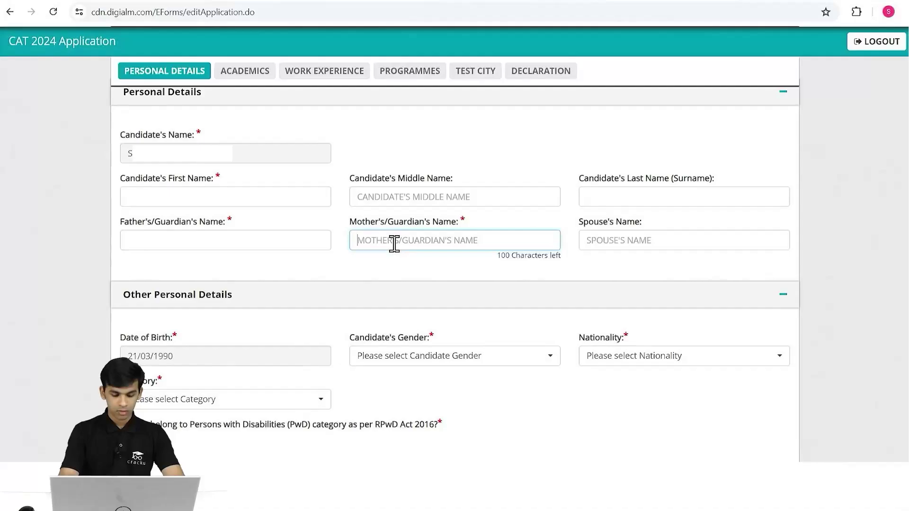
type("S")
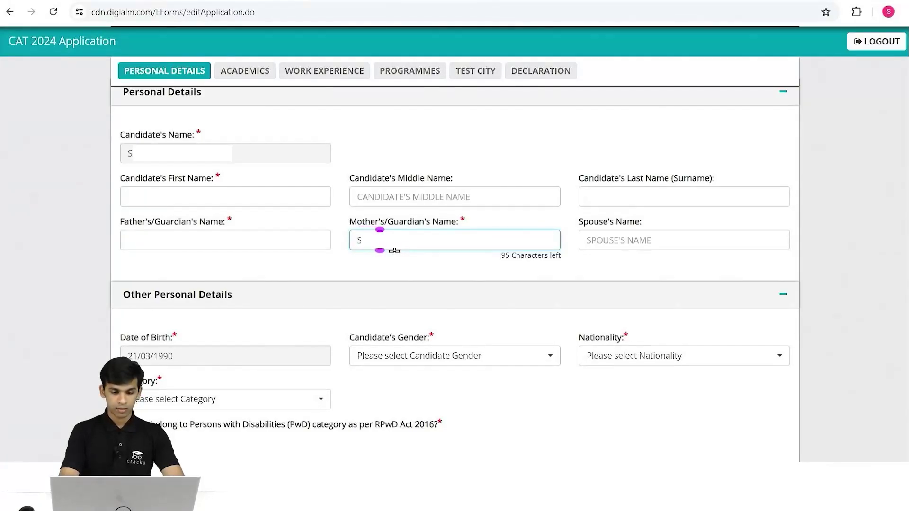
left_click(612, 240)
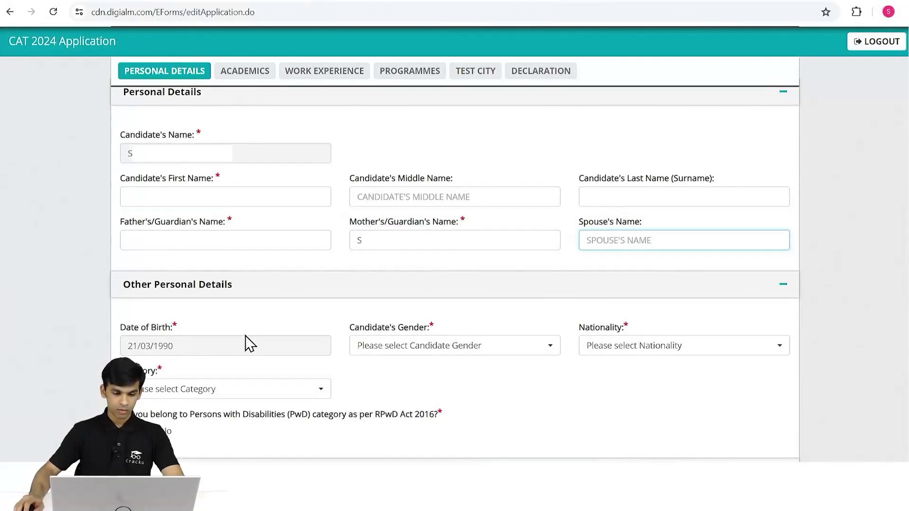
scroll(246, 337, "down", 3)
left_click(443, 226)
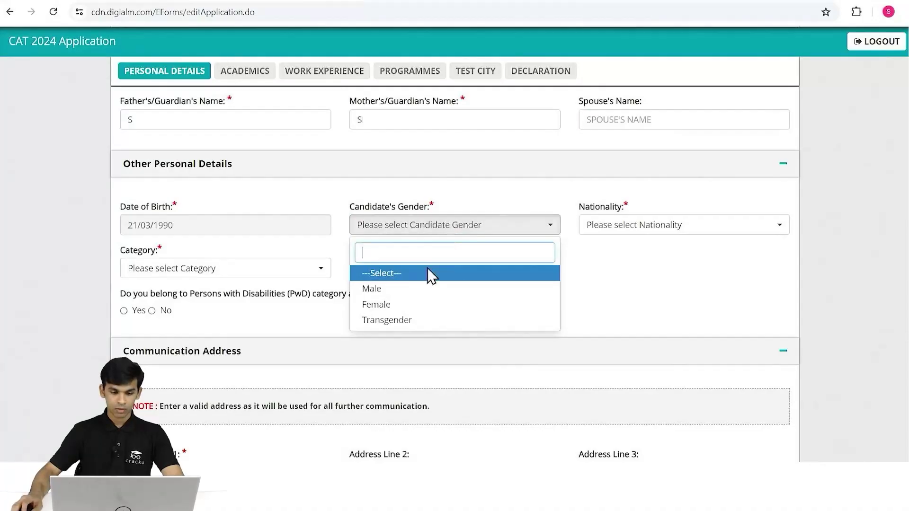
Set gender Male, nationality Indian, category General, and answer No to the PwD question.
left_click(382, 290)
left_click(625, 225)
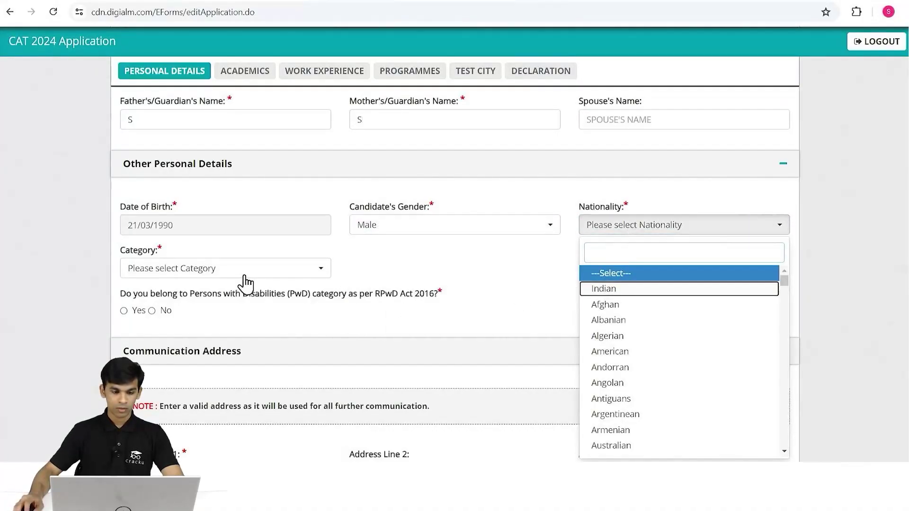
left_click(636, 289)
scroll(388, 288, "down", 1)
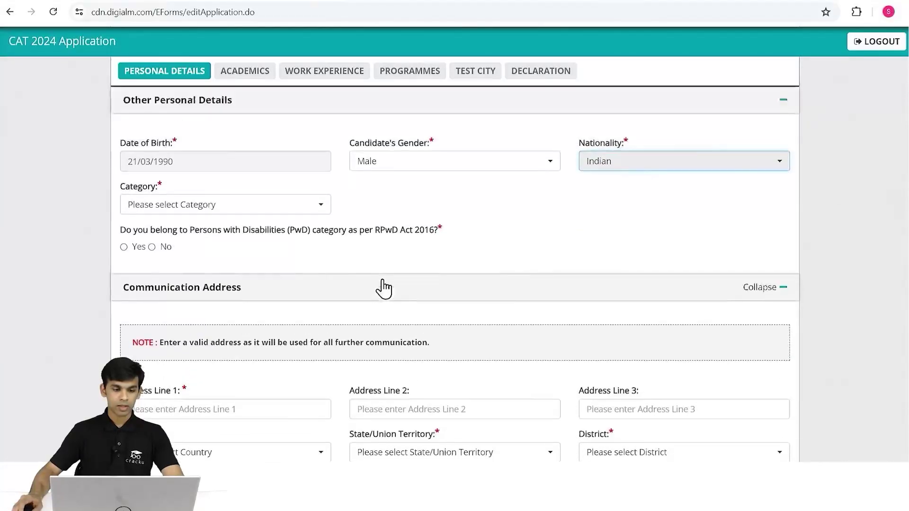
left_click(308, 206)
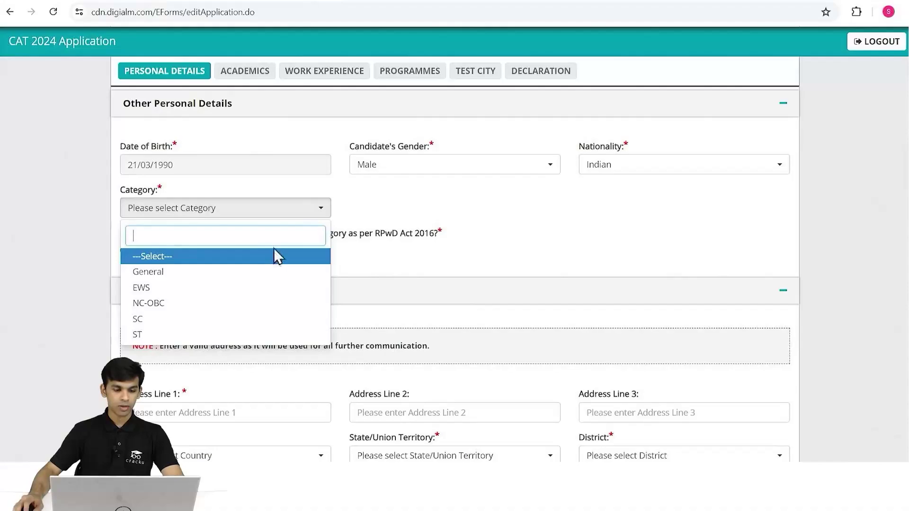
left_click(204, 272)
scroll(204, 272, "down", 1)
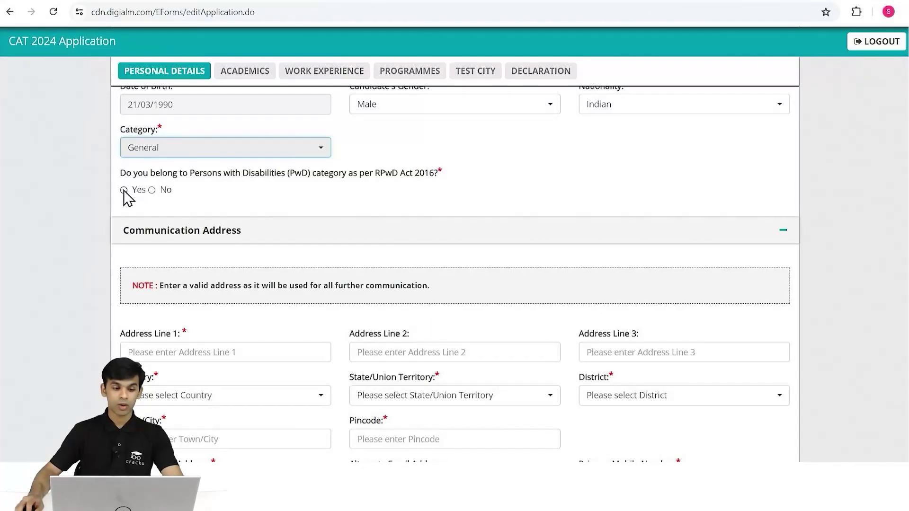
left_click(152, 192)
scroll(520, 201, "down", 3)
scroll(524, 195, "up", 1)
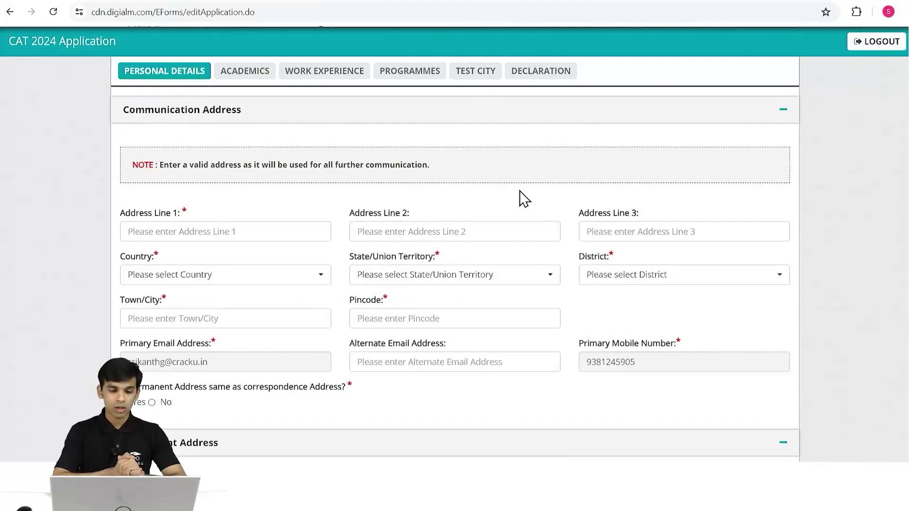
Enter Address Line 1 and select India, Telangana and Hyderabad for the correspondence address.
left_click(182, 231)
type("CRACKU")
key("Tab")
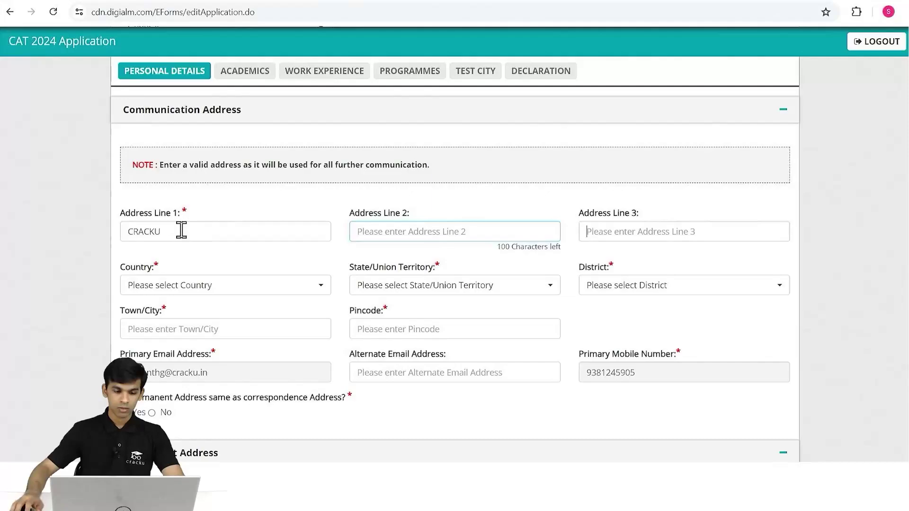
left_click(265, 277)
left_click(175, 337)
left_click(430, 281)
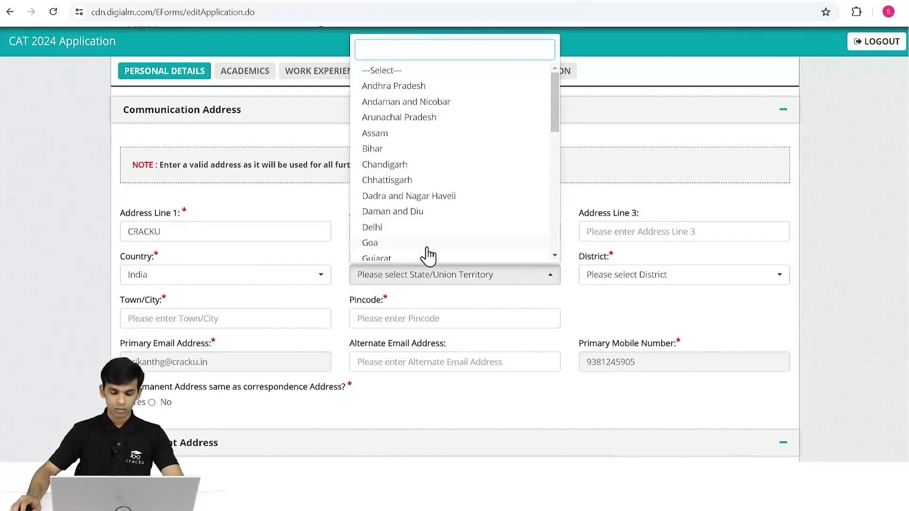
type("tt")
key("BackSpace")
type("e")
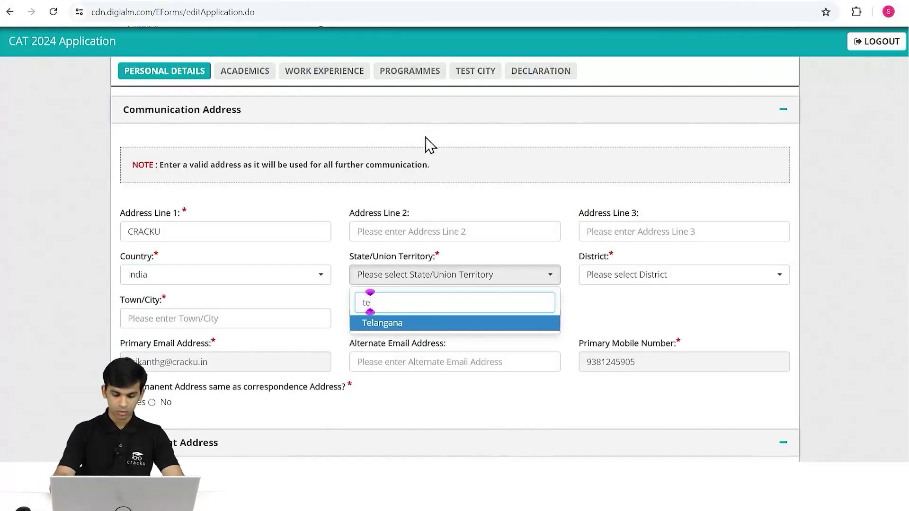
type("les")
key("BackSpace")
key("BackSpace")
key("Return")
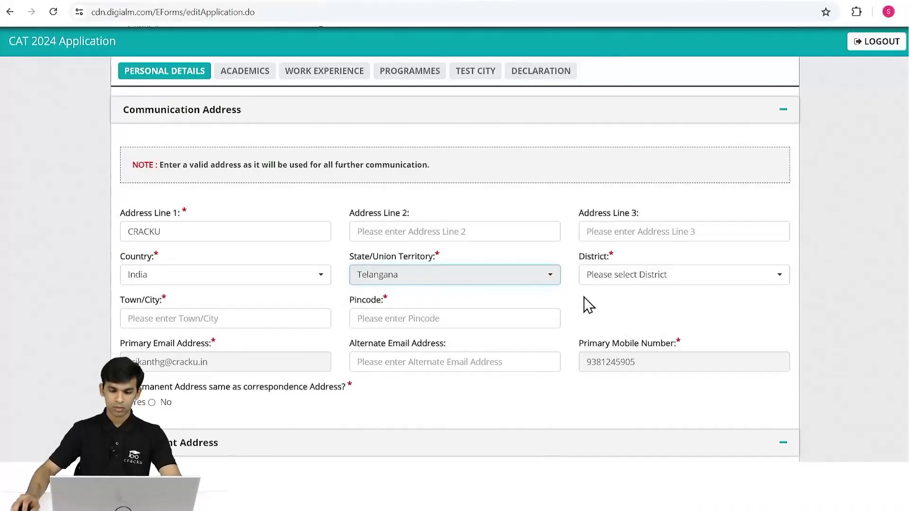
left_click(658, 275)
type("hy")
left_click(617, 321)
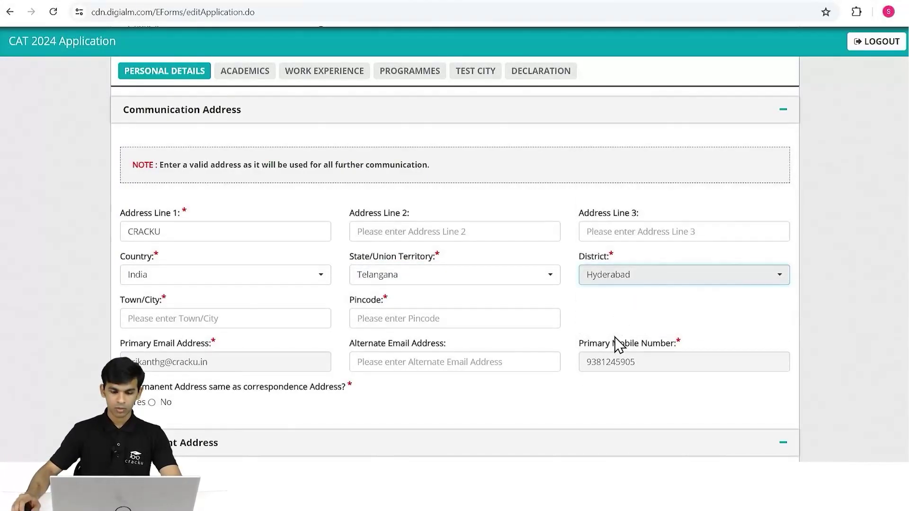
Make the permanent address the same, add an emergency mobile with relationship NONE, and view the photo specification.
scroll(618, 345, "down", 3)
left_click(127, 283)
scroll(537, 294, "down", 4)
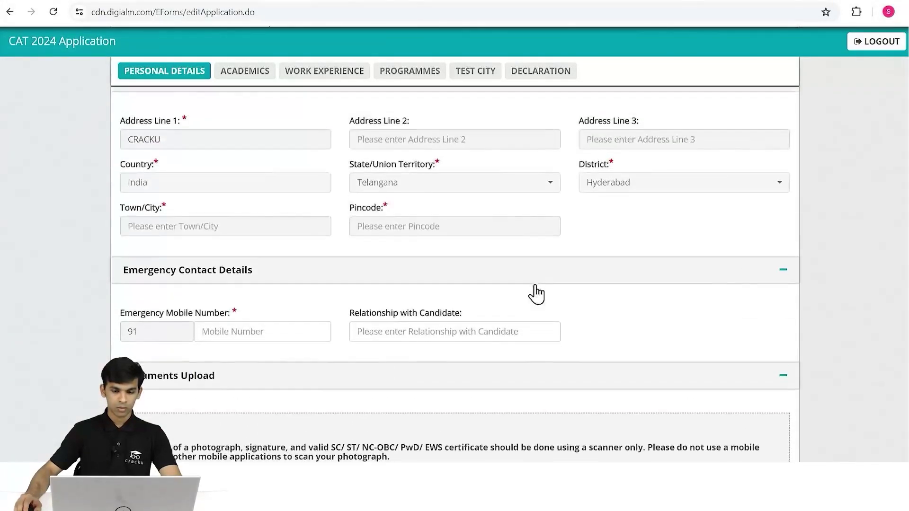
scroll(536, 295, "down", 2)
left_click(271, 219)
type("9")
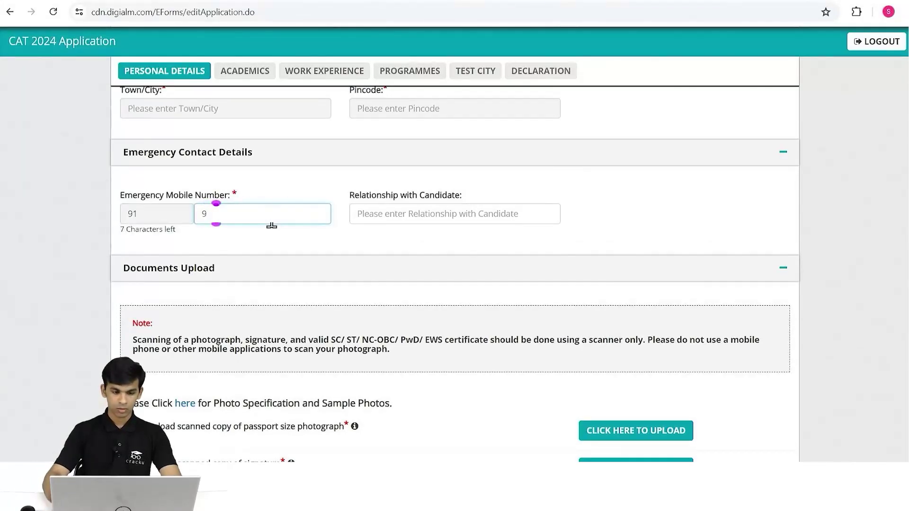
type("8765432")
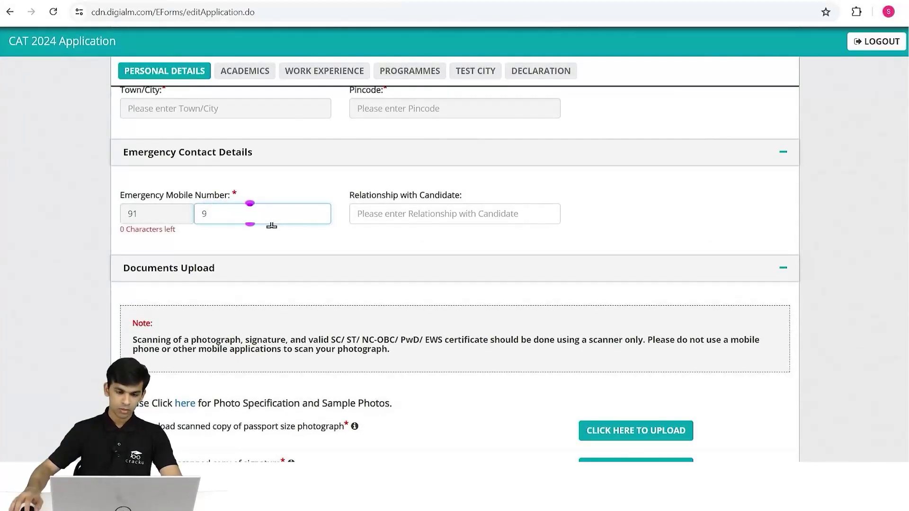
left_click(411, 214)
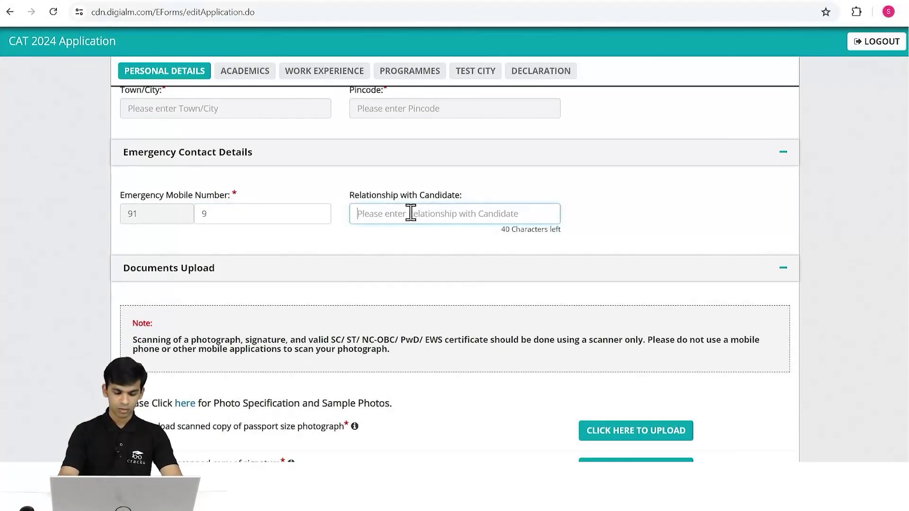
type("NONE")
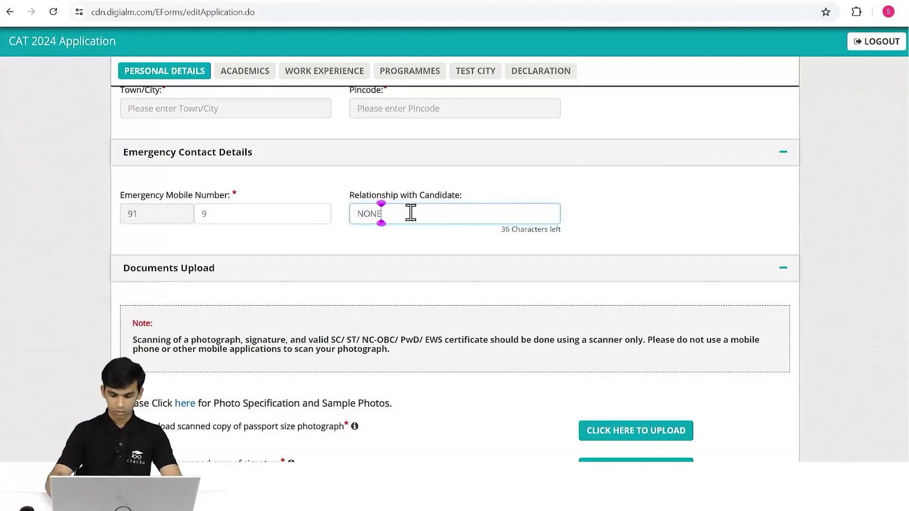
key("BackSpace")
key("BackSpace")
type("NE")
scroll(223, 211, "down", 3)
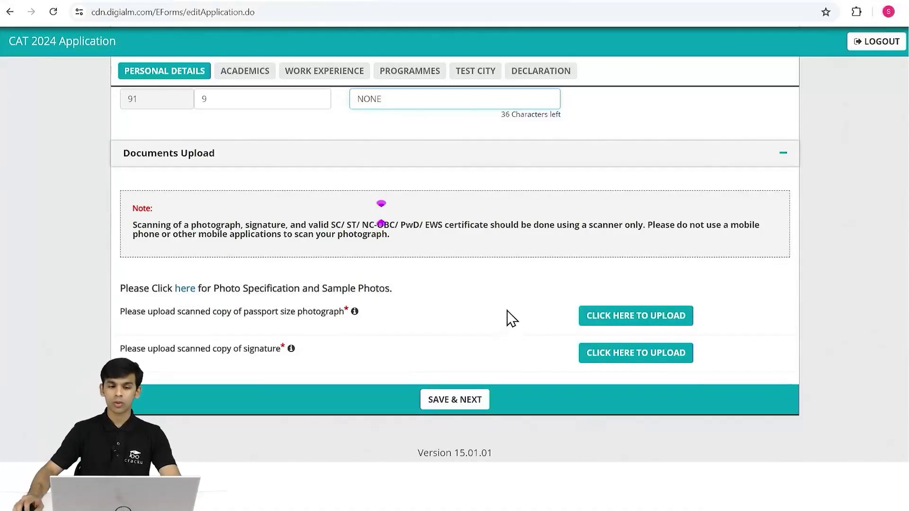
left_click(179, 289)
Read through the CAT 2024 sample photos PDF, then go back to the application's Documents Upload section.
scroll(555, 274, "down", 3)
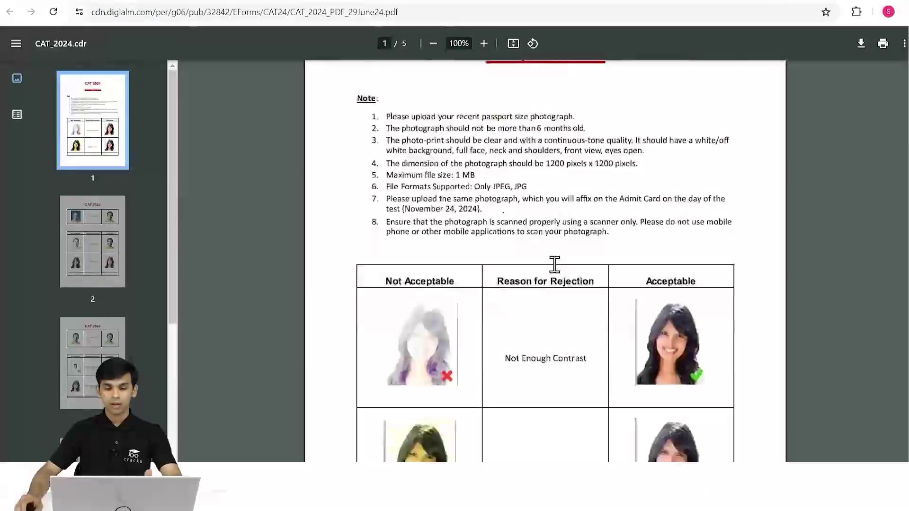
scroll(476, 259, "down", 3)
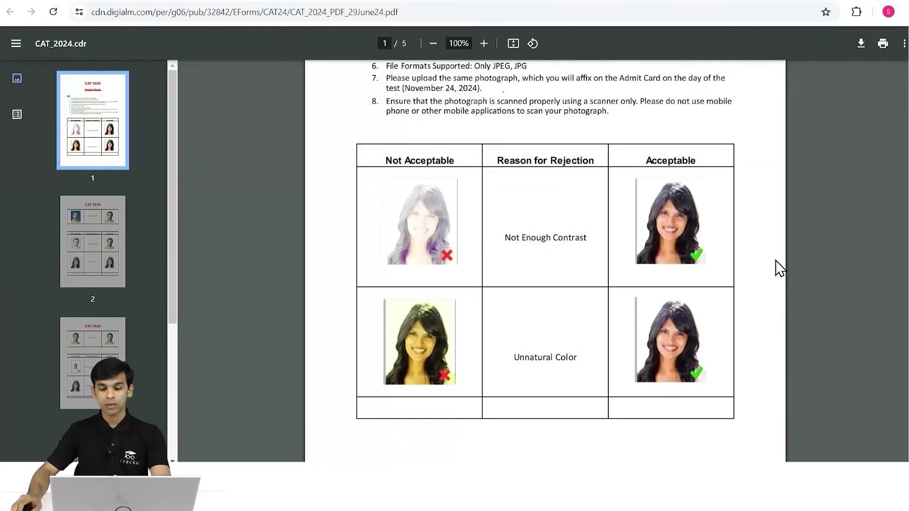
scroll(777, 267, "down", 3)
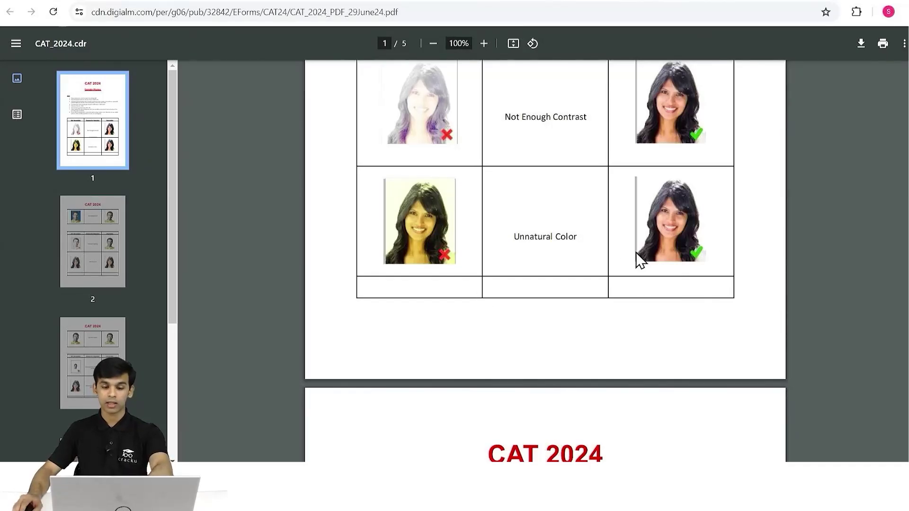
scroll(644, 263, "down", 7)
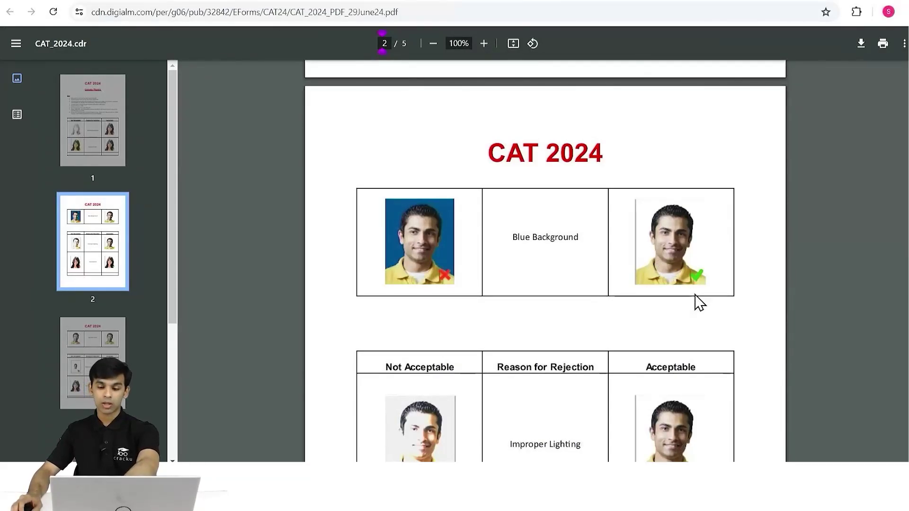
scroll(698, 301, "down", 4)
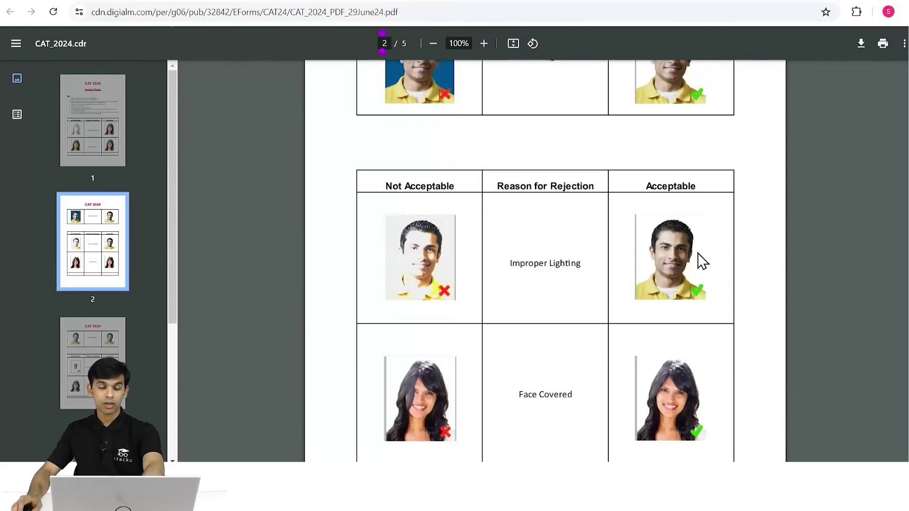
scroll(703, 261, "down", 3)
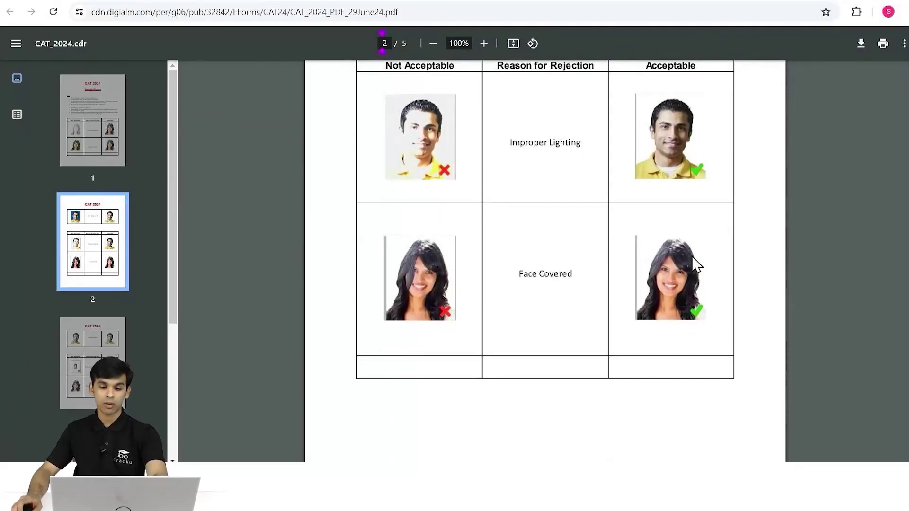
scroll(696, 264, "down", 3)
scroll(696, 264, "up", 4)
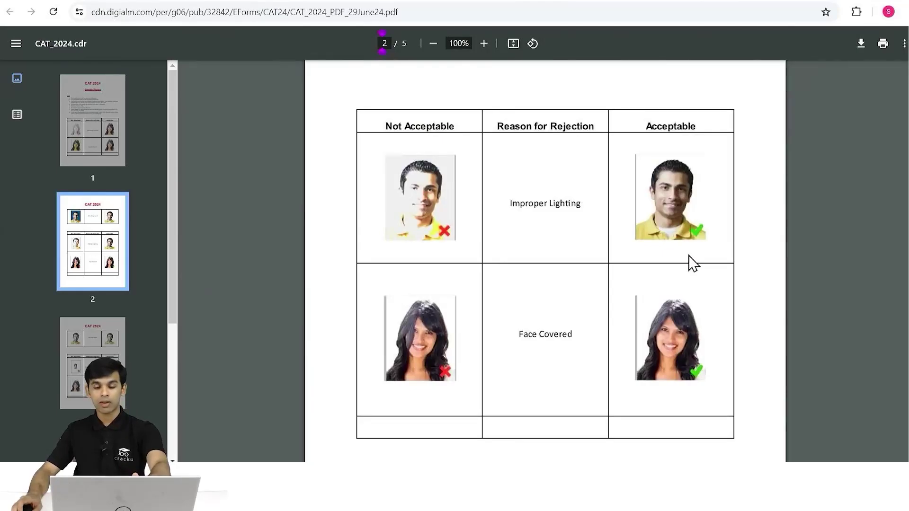
scroll(693, 265, "down", 15)
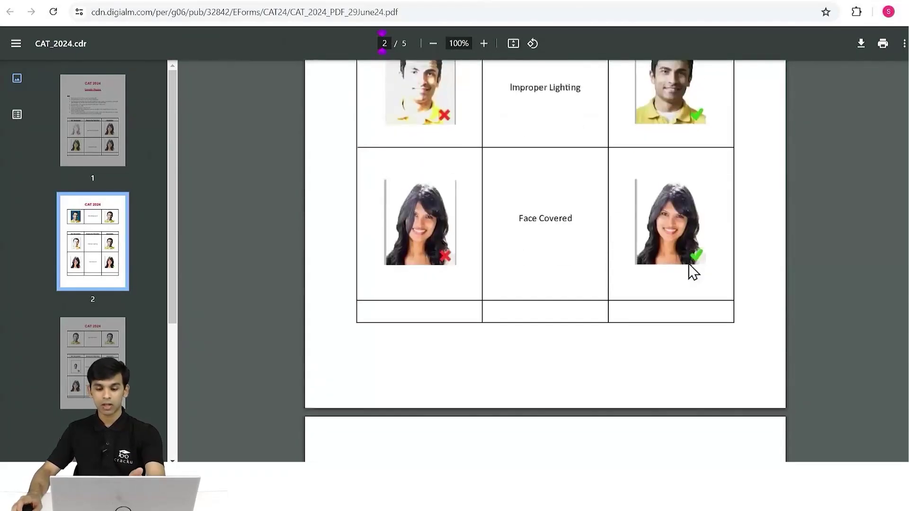
scroll(699, 269, "up", 3)
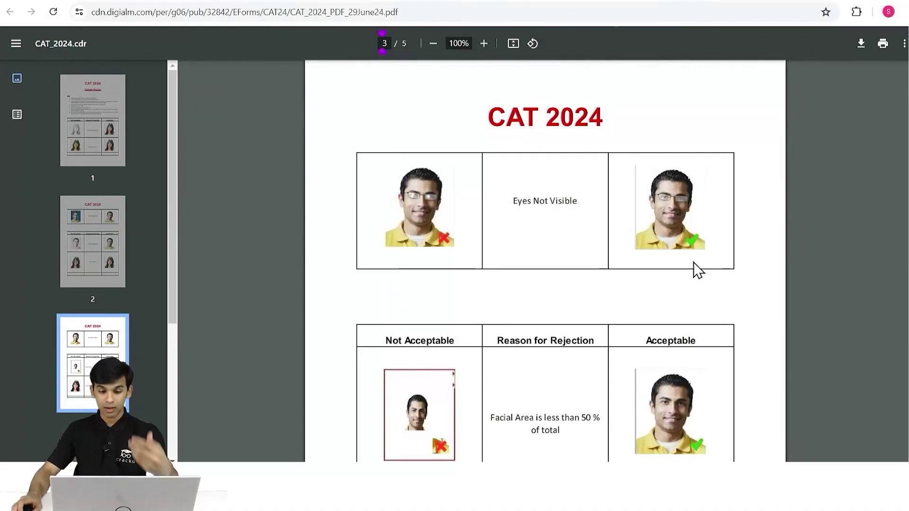
scroll(694, 262, "down", 4)
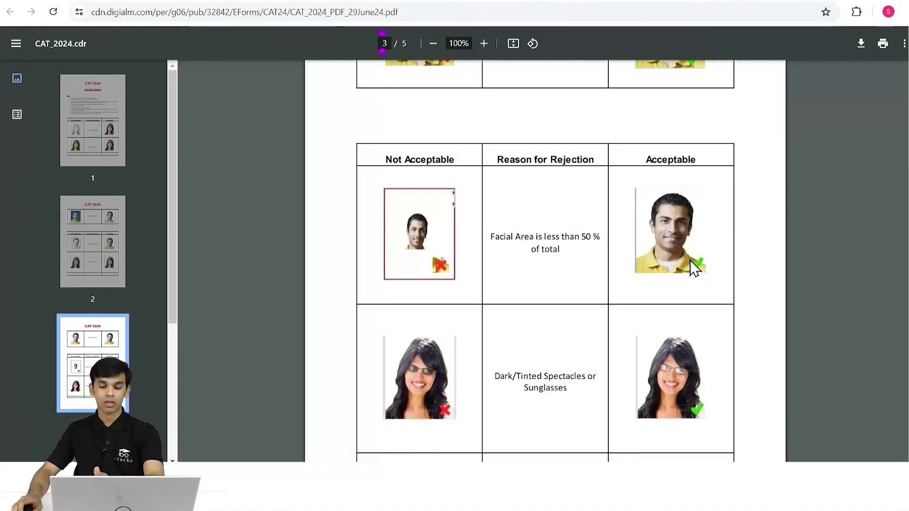
scroll(690, 261, "down", 4)
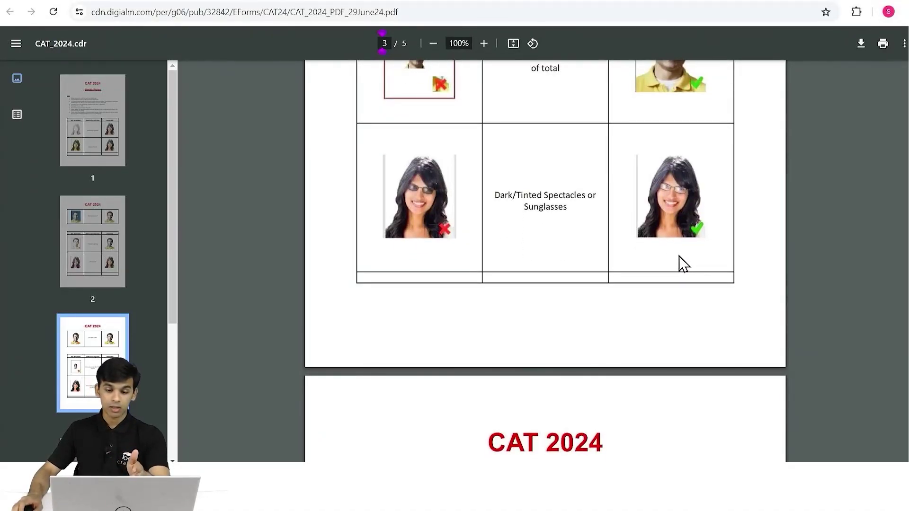
scroll(684, 264, "down", 8)
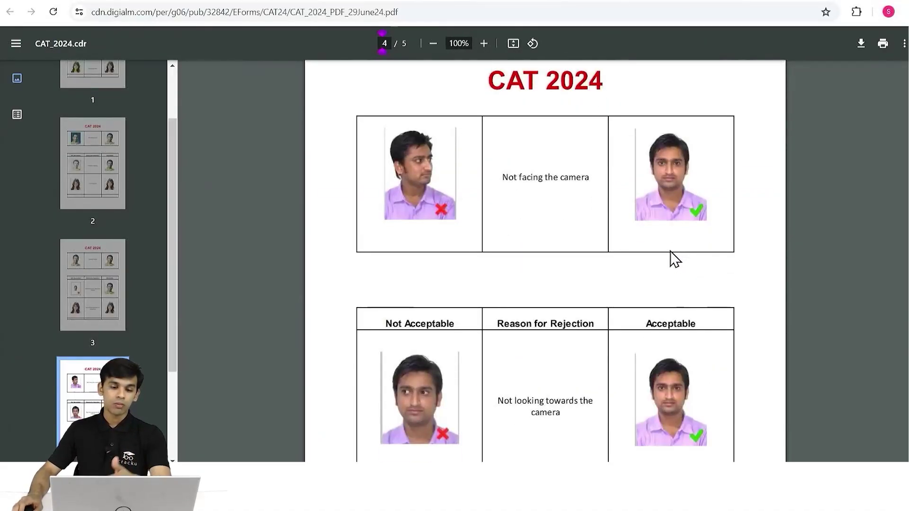
scroll(671, 258, "down", 4)
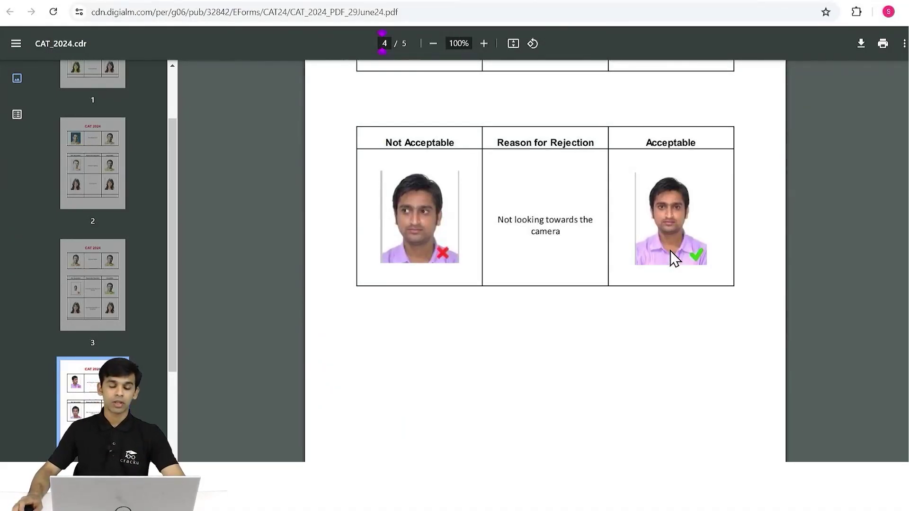
scroll(670, 256, "down", 13)
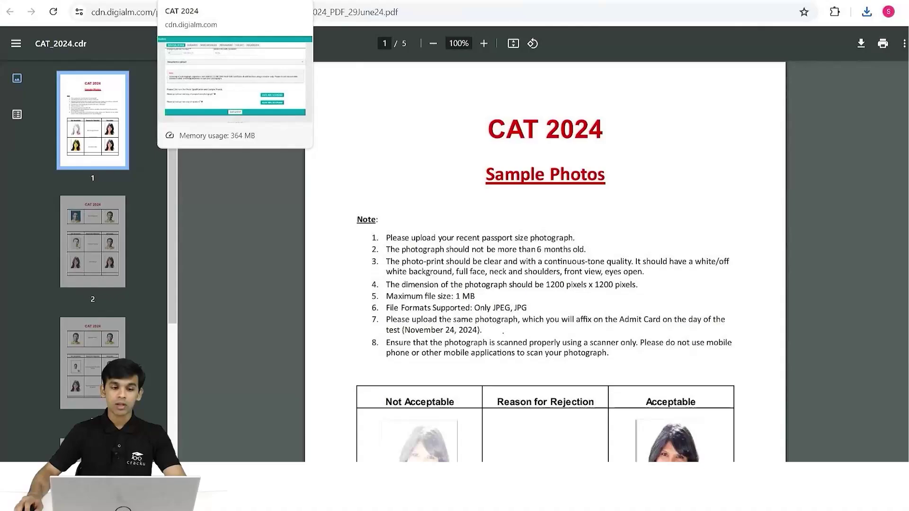
left_click(223, 1)
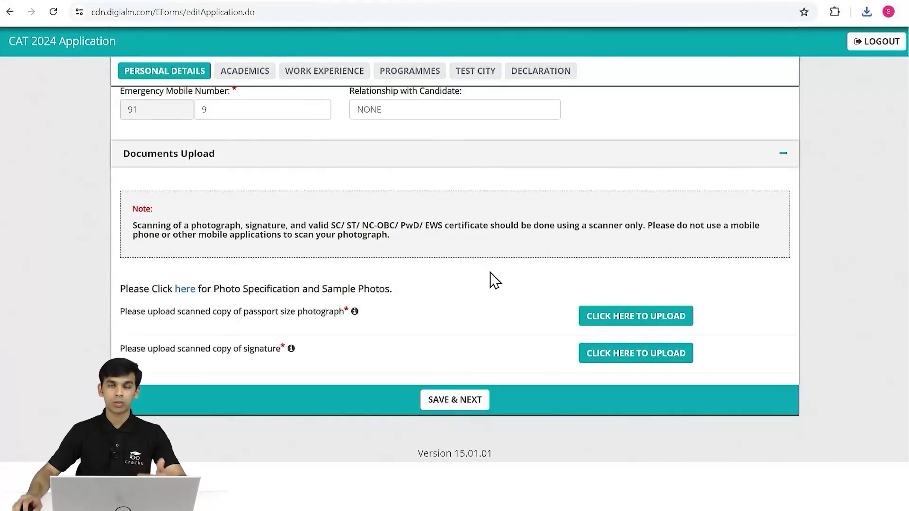
Upload the passport-size photograph from Downloads and the scanned signature image.
left_click(622, 318)
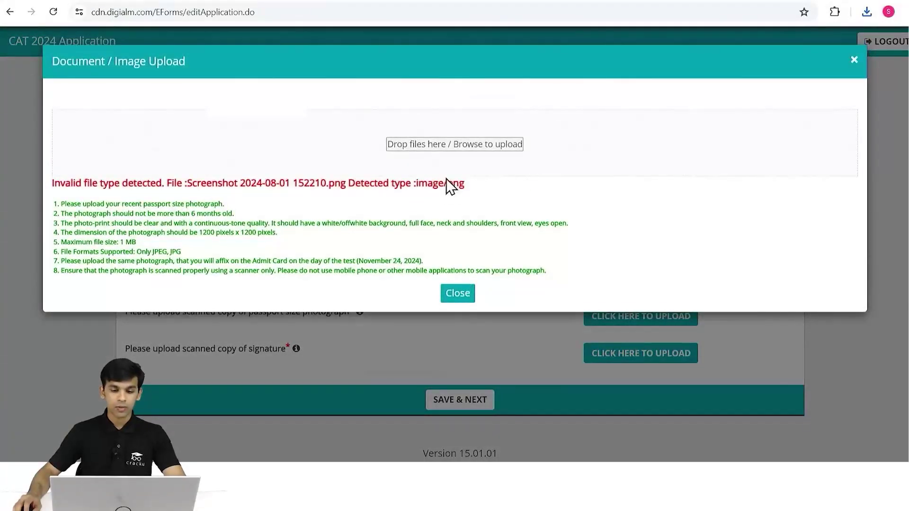
left_click(459, 159)
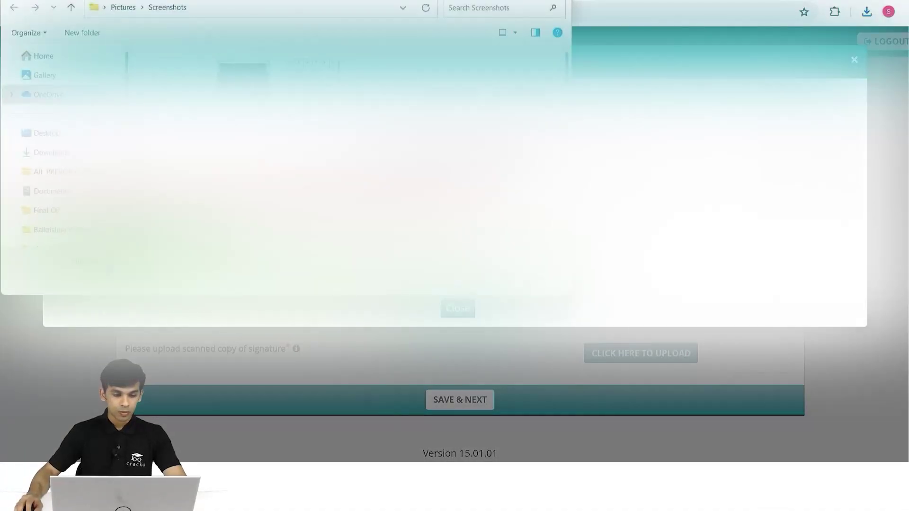
left_click(51, 152)
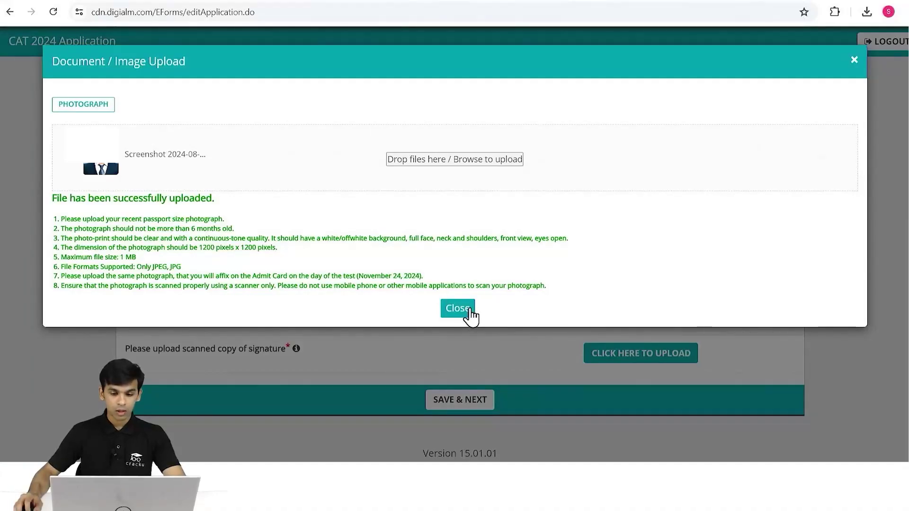
left_click(458, 308)
left_click(623, 361)
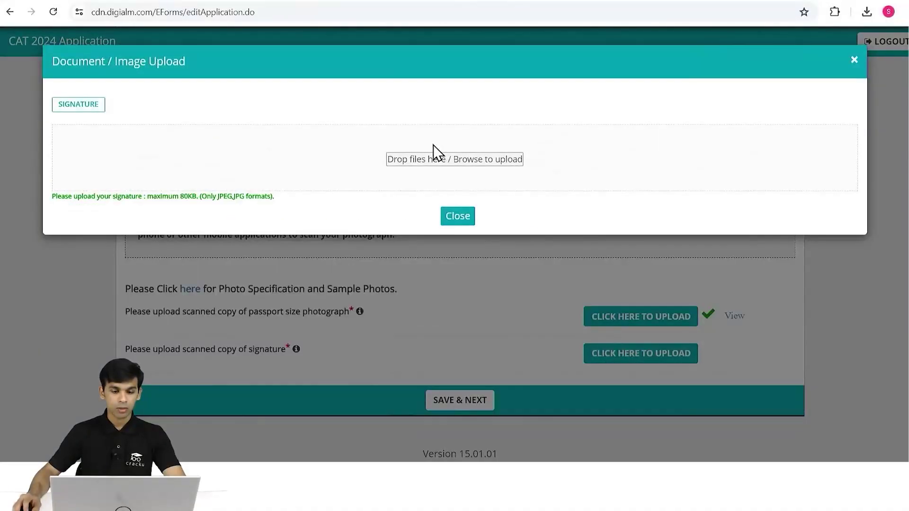
left_click(432, 150)
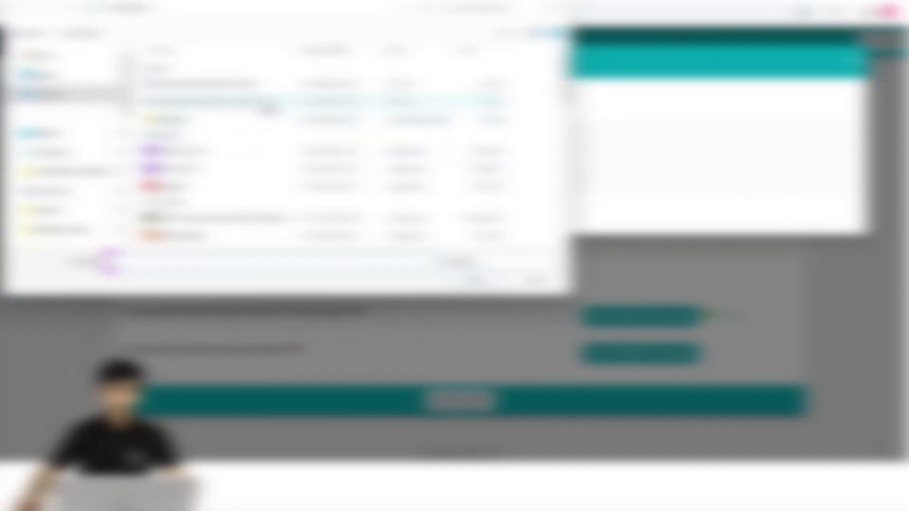
double_click(268, 107)
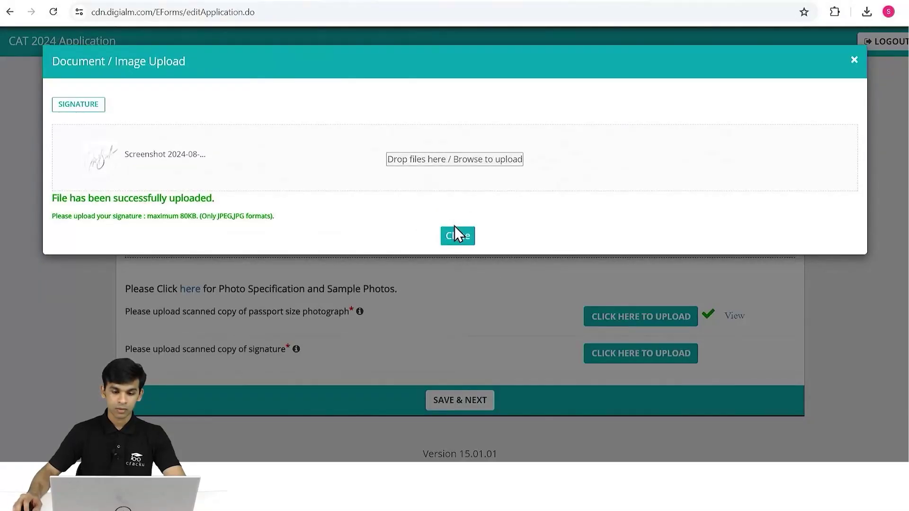
left_click(457, 237)
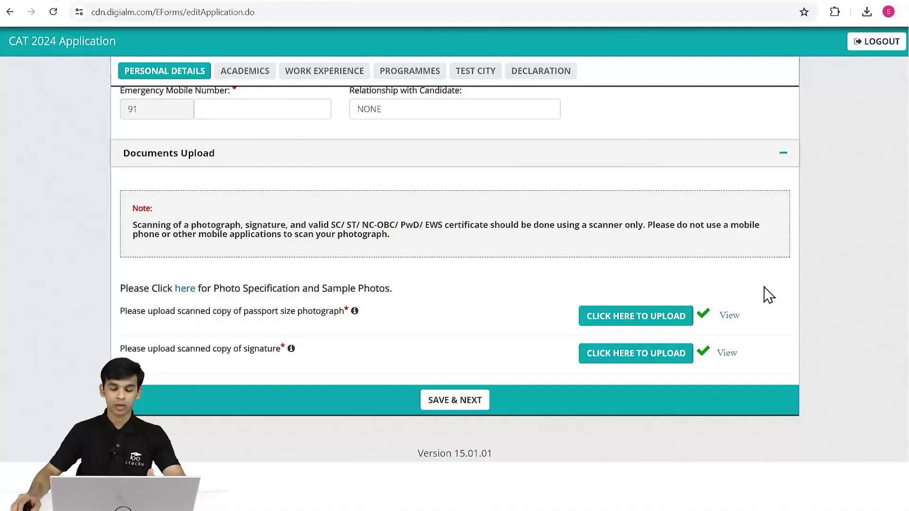
Set the permanent address to be the same as the correspondence address.
left_click(479, 402)
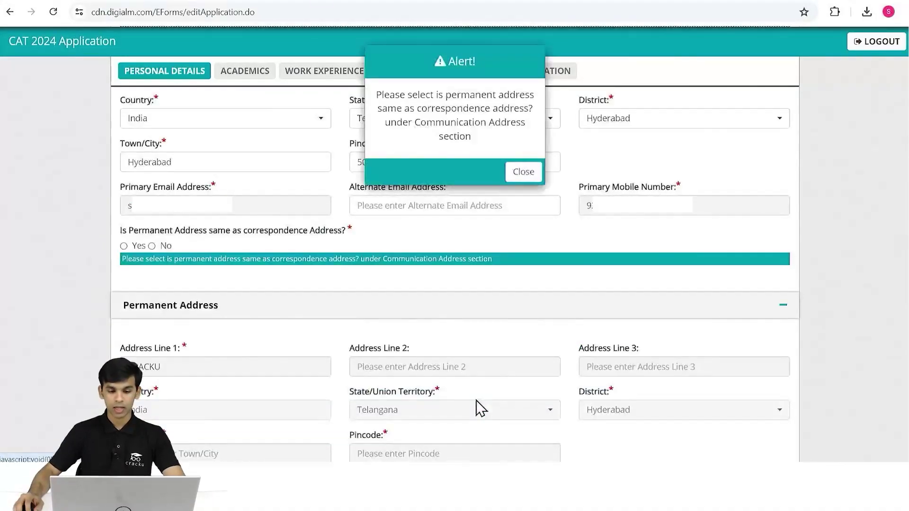
left_click(509, 175)
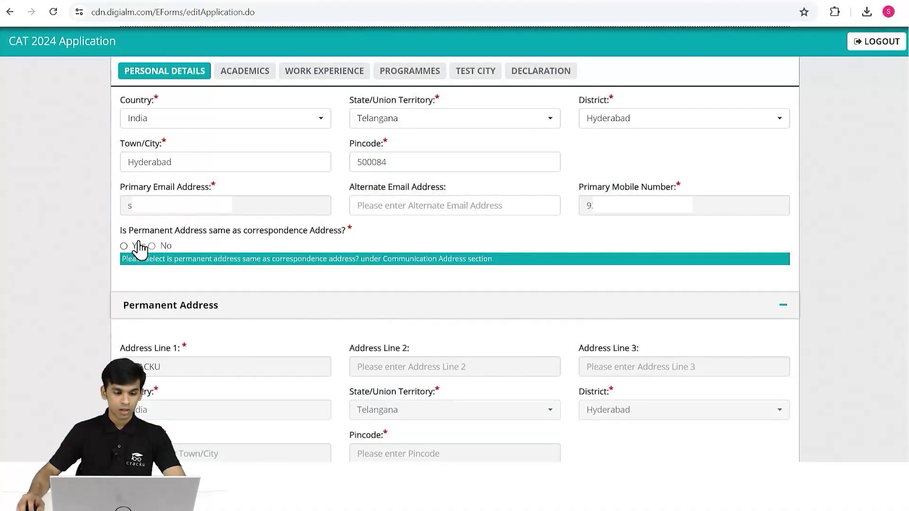
left_click(125, 246)
scroll(416, 260, "down", 15)
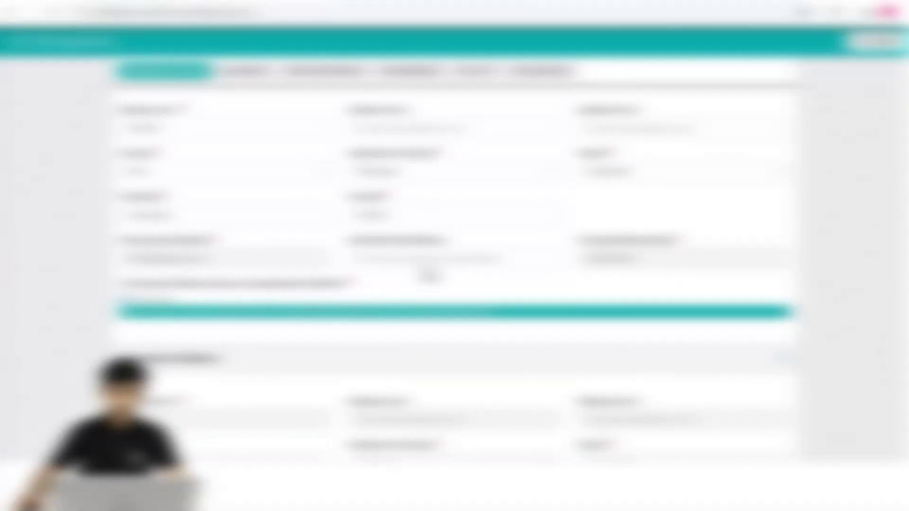
Preview the uploaded photograph and signature, then save Personal Details and continue to Academics.
left_click(479, 402)
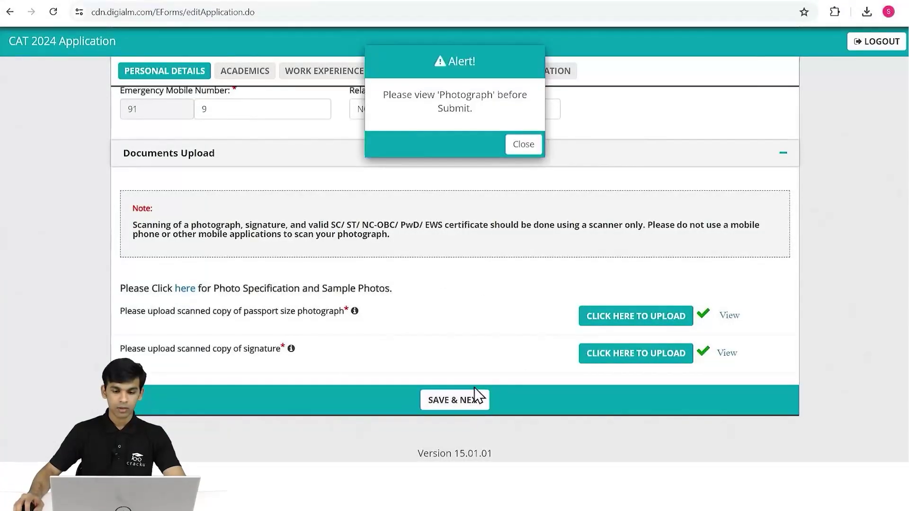
left_click(535, 147)
left_click(729, 317)
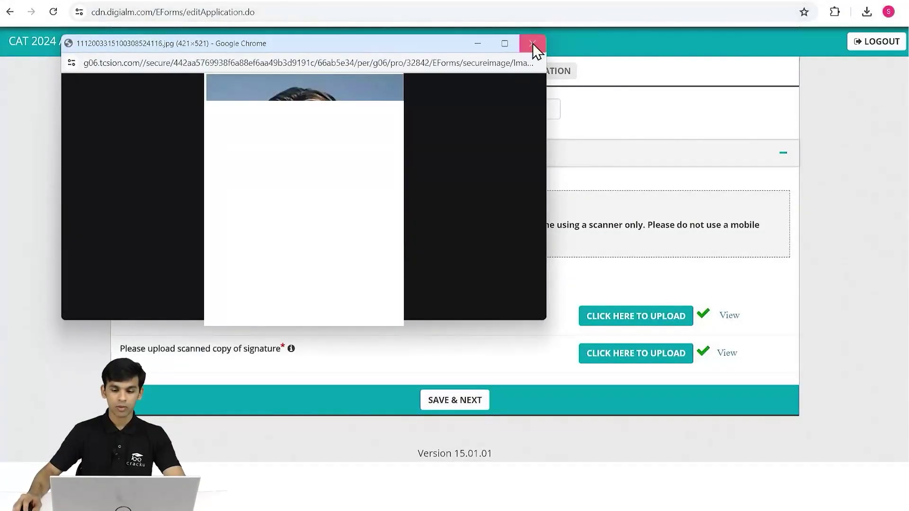
left_click(532, 43)
left_click(726, 360)
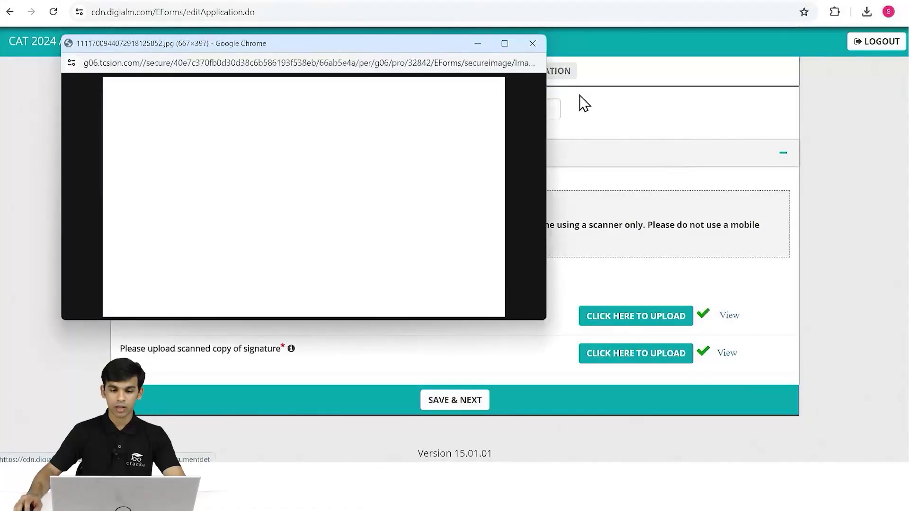
left_click(536, 42)
left_click(463, 412)
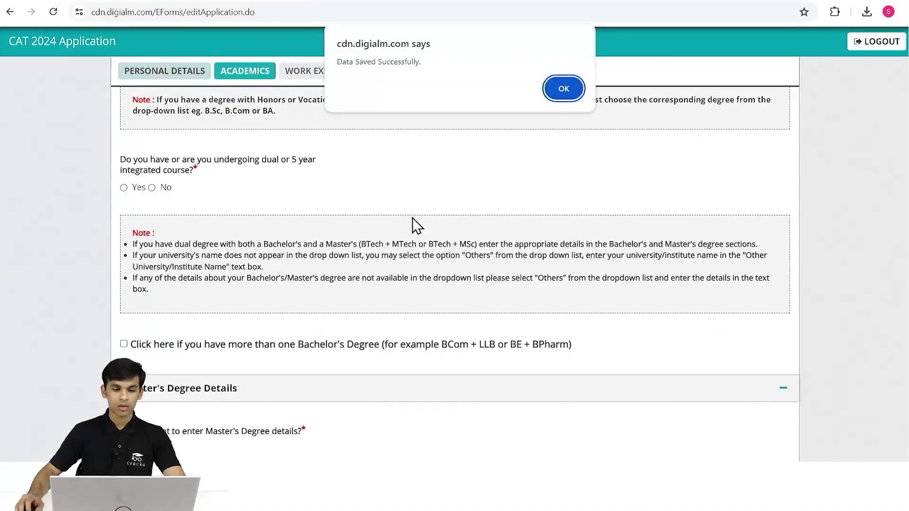
Dismiss the Data Saved Successfully alert and bring the SSC/10th/Equivalent Details fields into view.
left_click(566, 93)
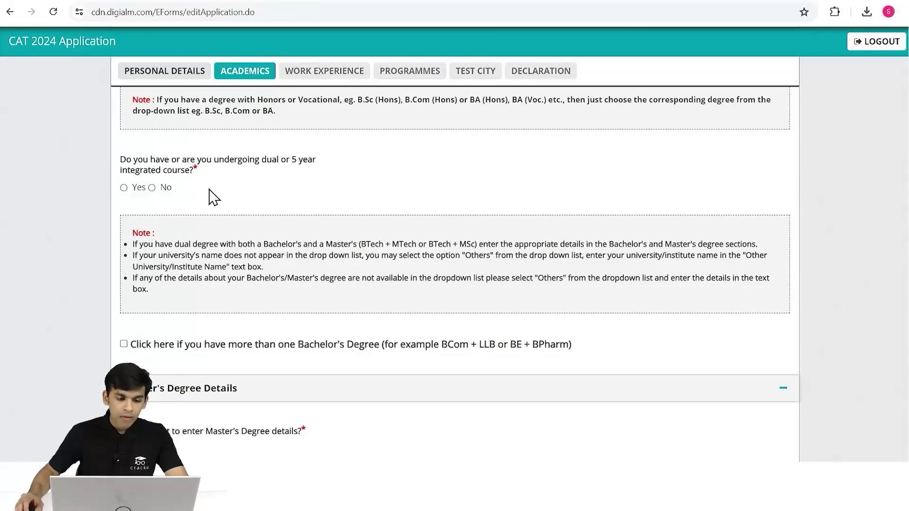
scroll(328, 205, "up", 15)
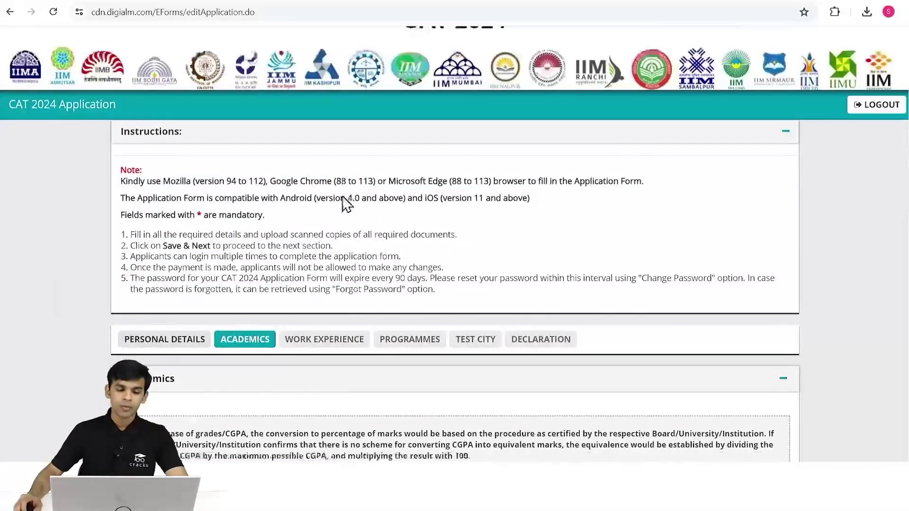
scroll(343, 198, "down", 3)
scroll(340, 183, "up", 1)
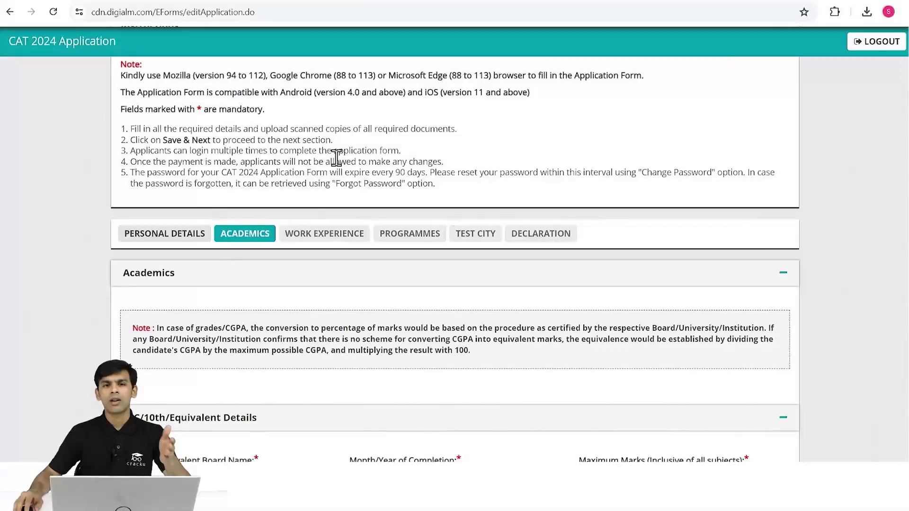
scroll(328, 143, "down", 3)
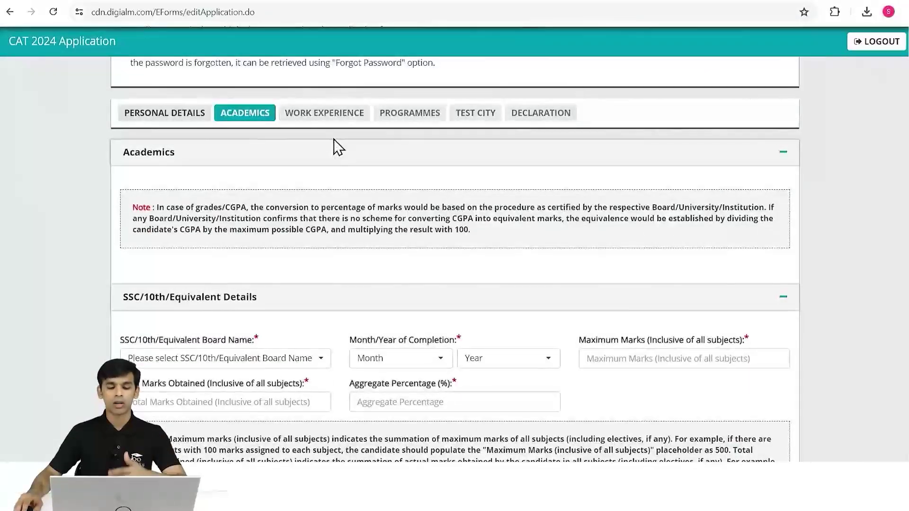
scroll(334, 145, "down", 1)
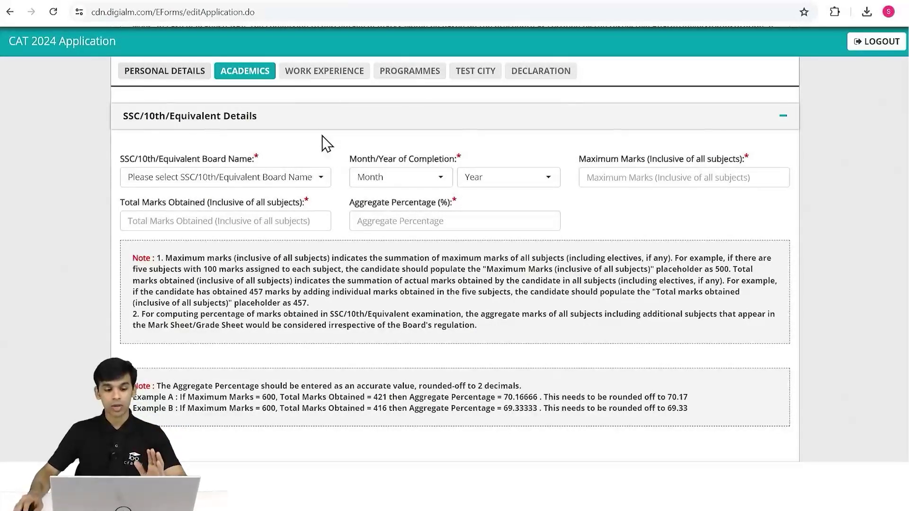
scroll(512, 220, "up", 1)
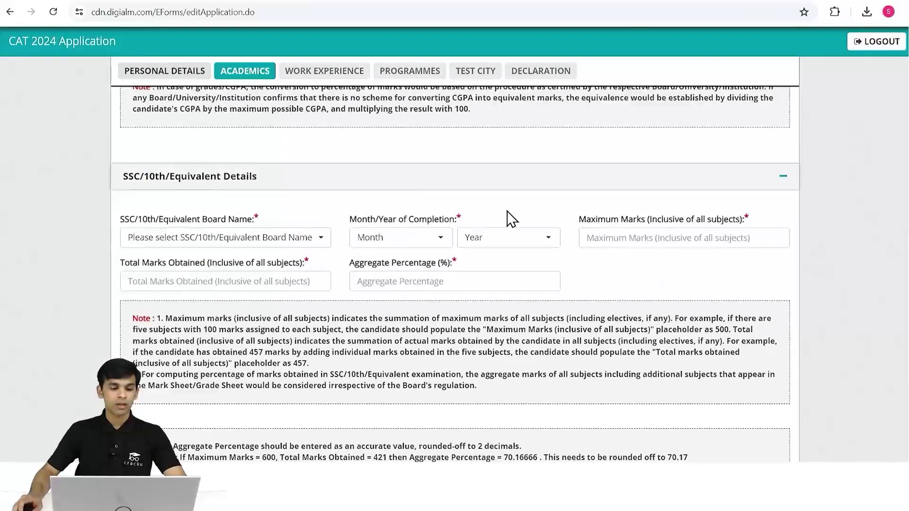
Set the 10th board to Central Board of Secondary Education, completed February 2016.
left_click(240, 237)
type("c")
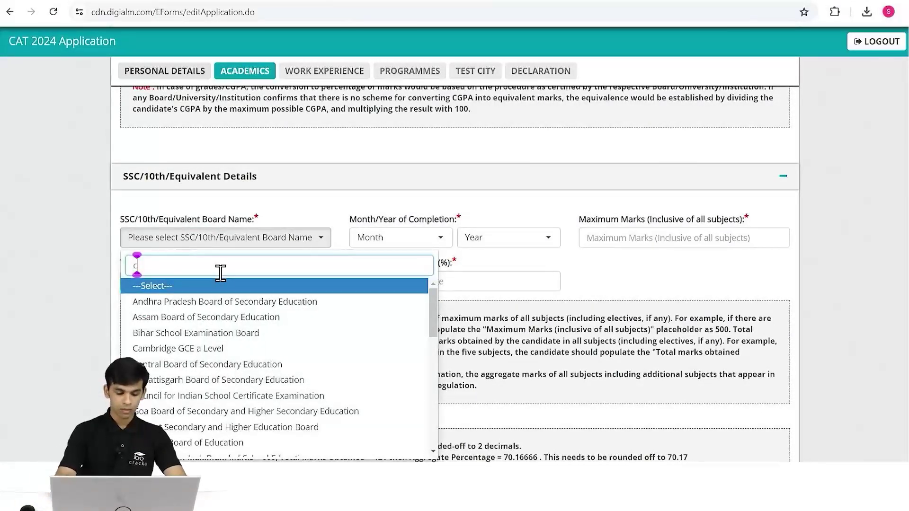
type("bse")
key("BackSpace")
key("BackSpace")
key("BackSpace")
type("ent")
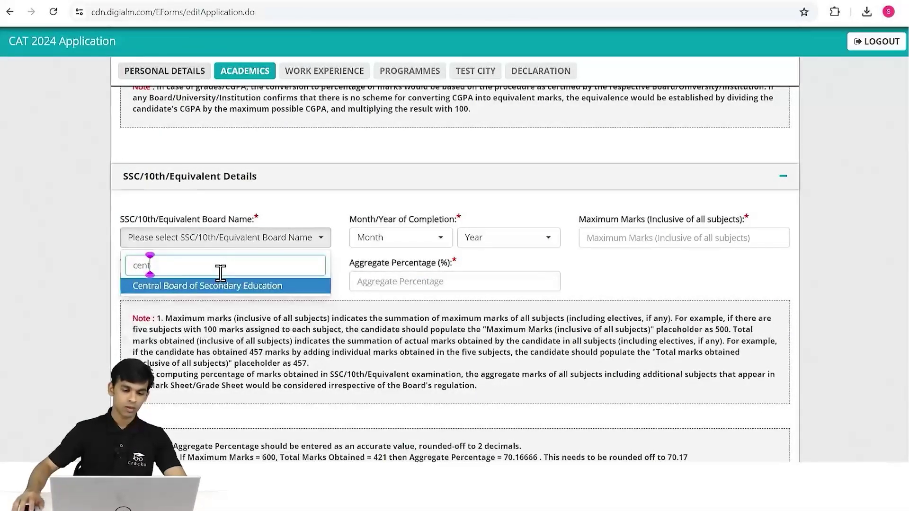
left_click(222, 287)
left_click(400, 239)
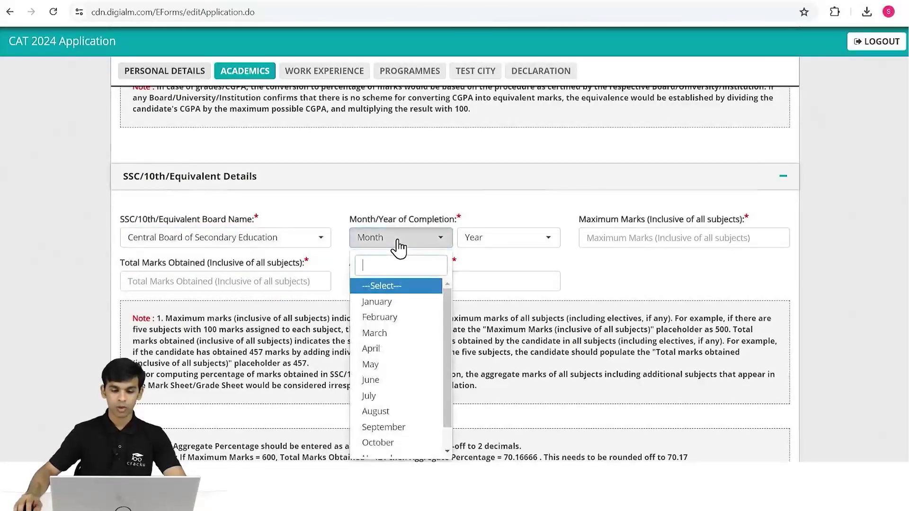
left_click(405, 318)
left_click(516, 244)
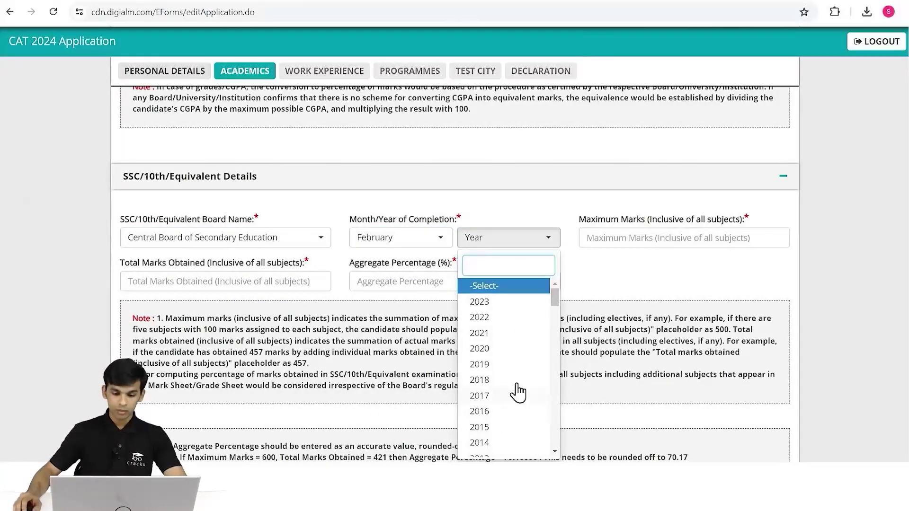
scroll(518, 392, "down", 2)
scroll(494, 376, "up", 1)
left_click(498, 355)
Enter 10th marks: 500 maximum, 450 obtained, 90% aggregate.
left_click(641, 236)
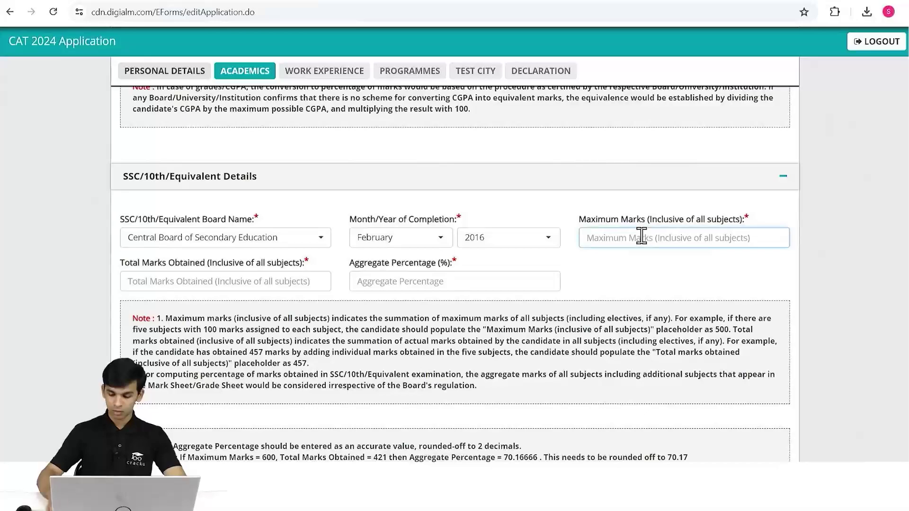
type("500")
left_click(254, 283)
type("468")
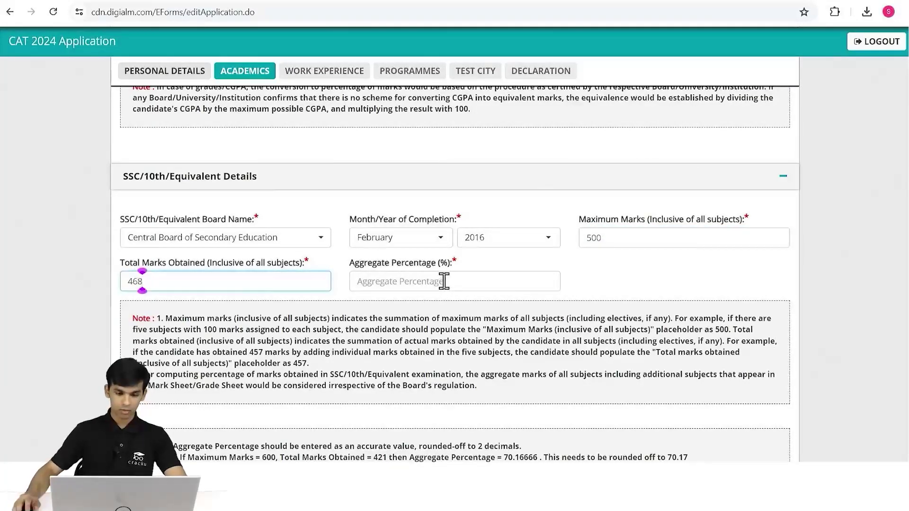
left_click(444, 281)
double_click(216, 277)
type("450")
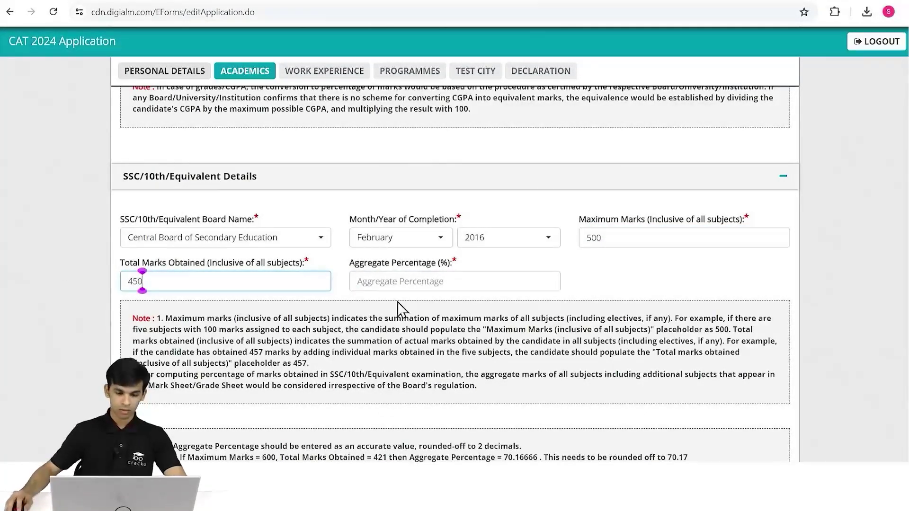
left_click(406, 284)
type("90")
Set 12th details to 12th/Equivalent, CBSE board, completed May 2018, Science discipline.
scroll(269, 169, "down", 5)
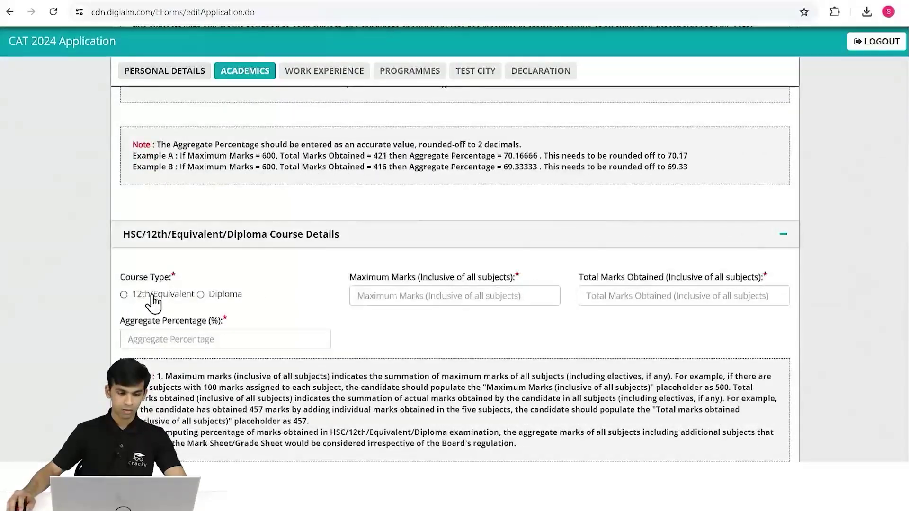
left_click(152, 297)
left_click(419, 297)
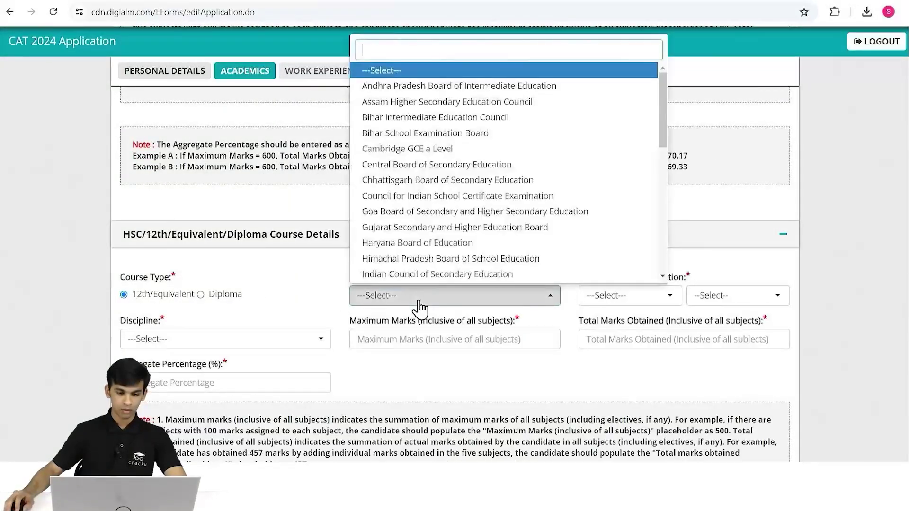
left_click(428, 165)
left_click(609, 295)
left_click(620, 163)
left_click(705, 295)
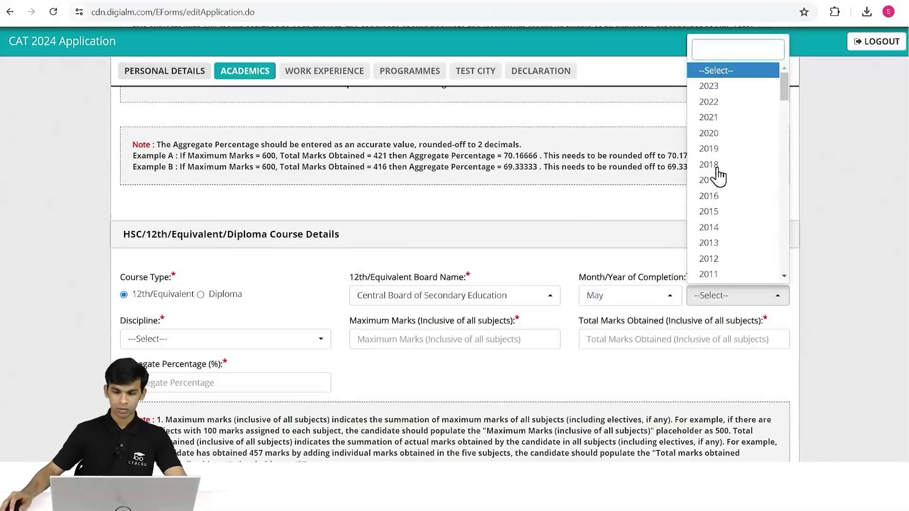
left_click(719, 166)
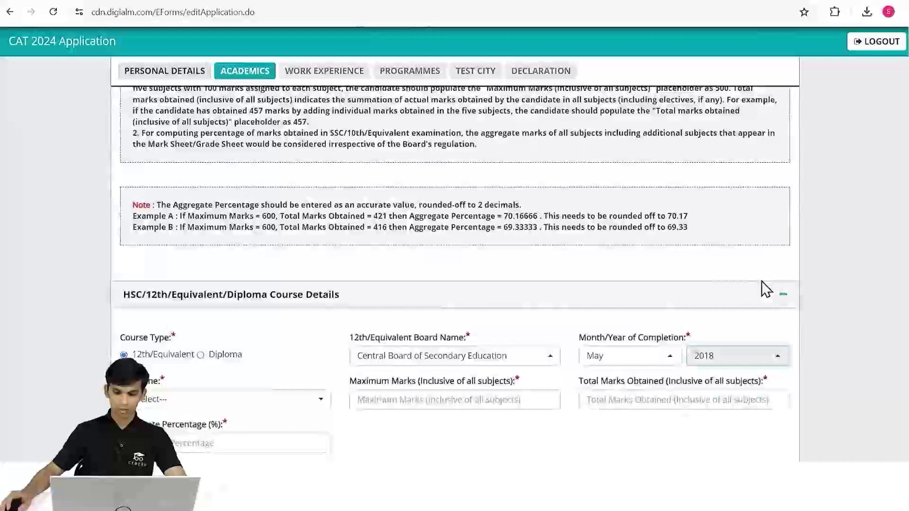
scroll(765, 289, "down", 3)
left_click(260, 284)
left_click(179, 376)
Enter 12th marks: 500 maximum, 450 obtained, 90% aggregate.
left_click(453, 274)
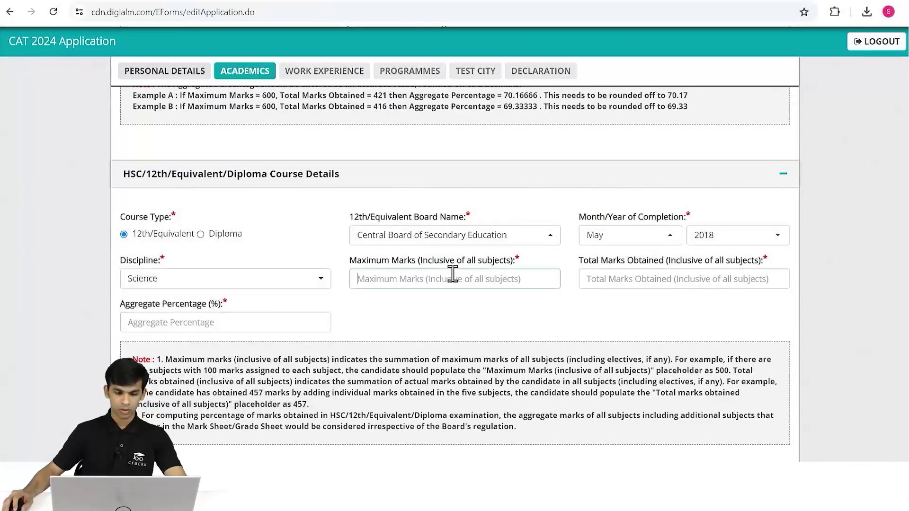
type("450")
left_click(656, 275)
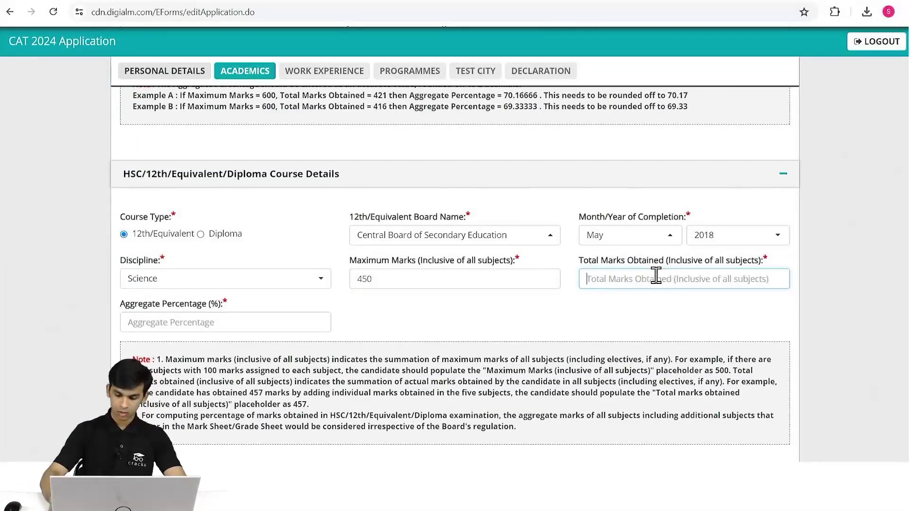
type("500")
key("shift+Tab")
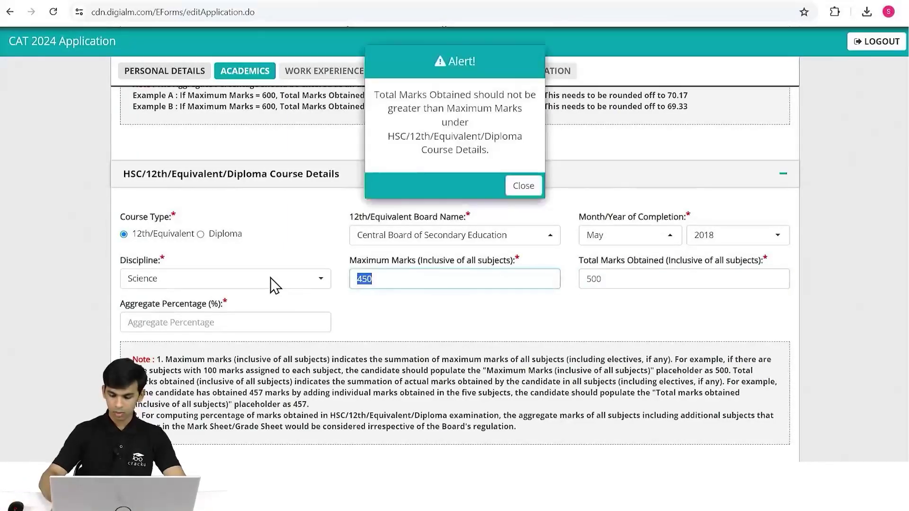
type("500")
left_click(587, 284)
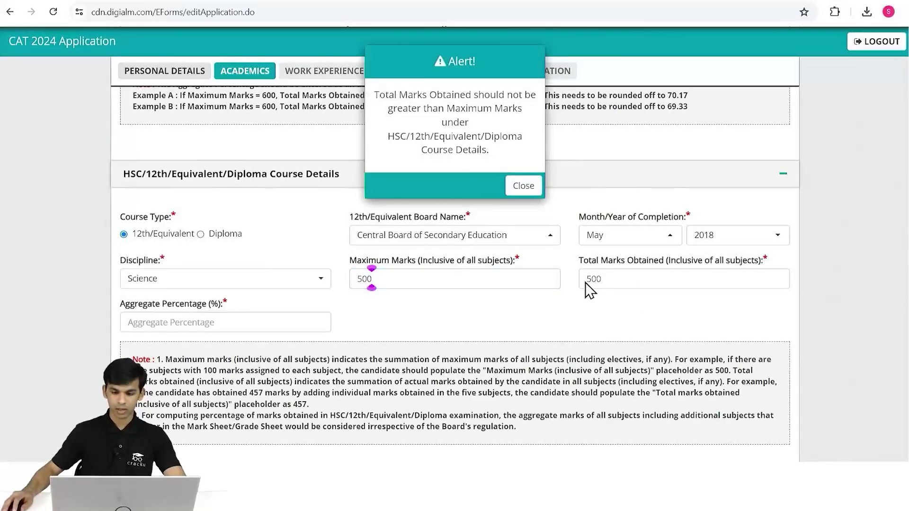
left_click(526, 186)
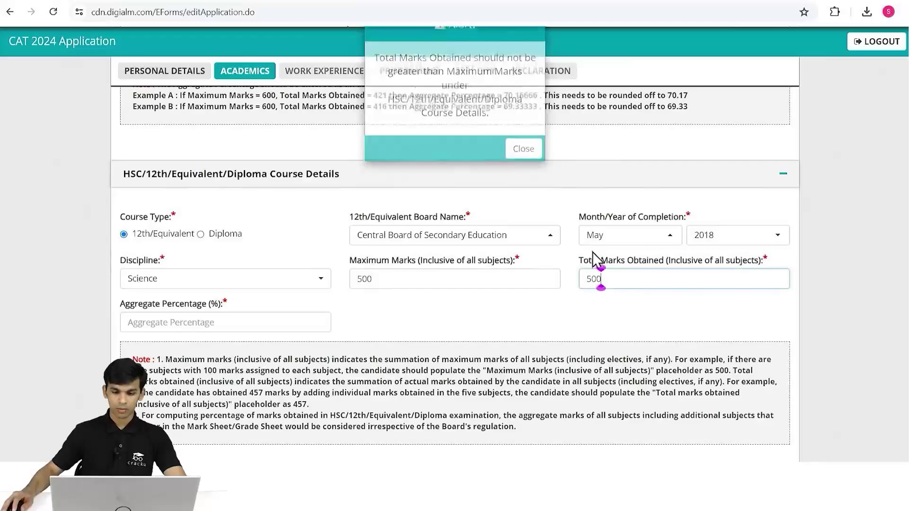
left_click_drag(604, 279, 568, 284)
type("450")
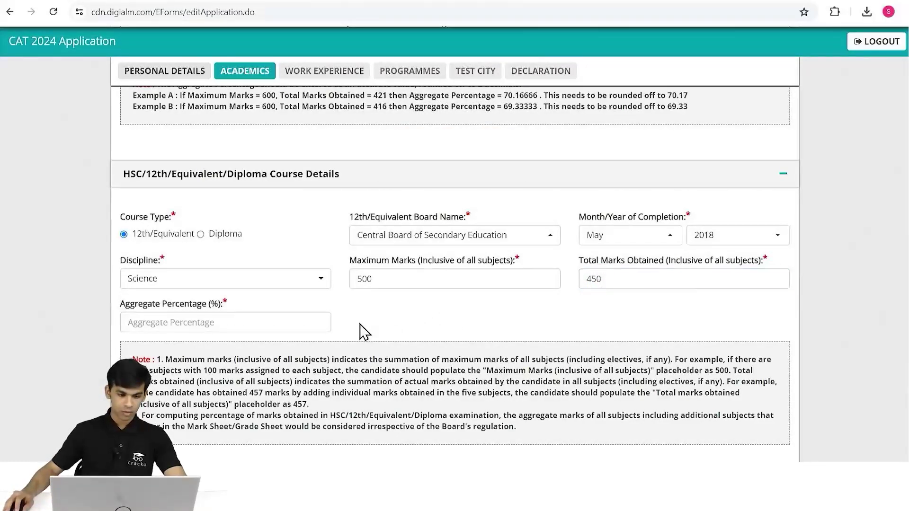
left_click(264, 317)
type("90")
left_click(417, 322)
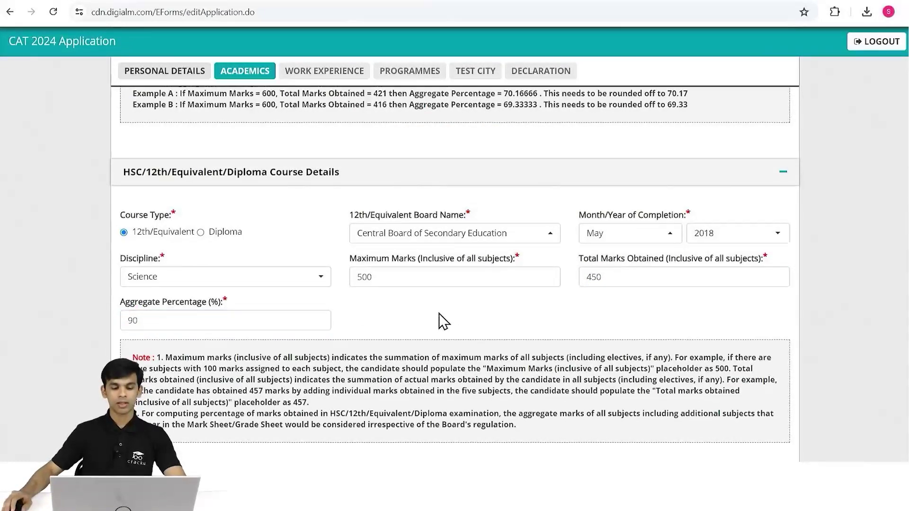
scroll(442, 315, "down", 4)
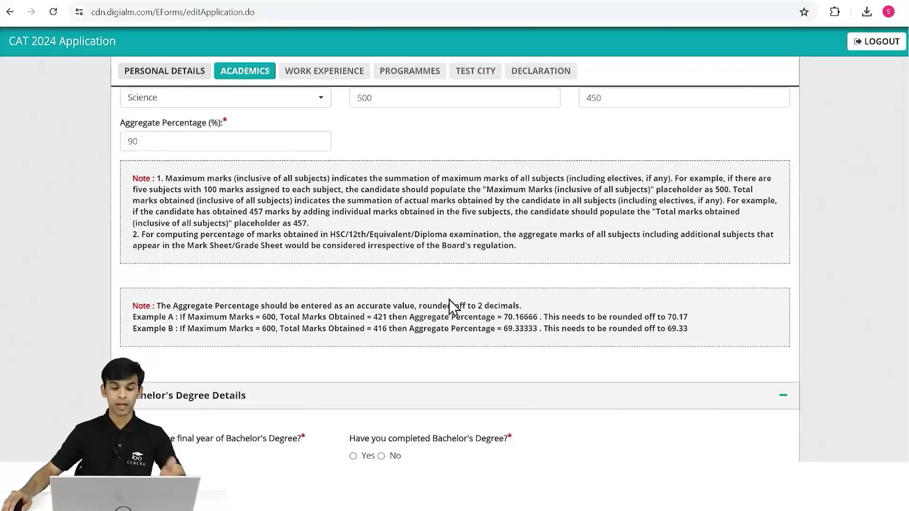
Scroll down to Bachelor's Degree Details, where the final-year question is answered No.
scroll(450, 296, "down", 1)
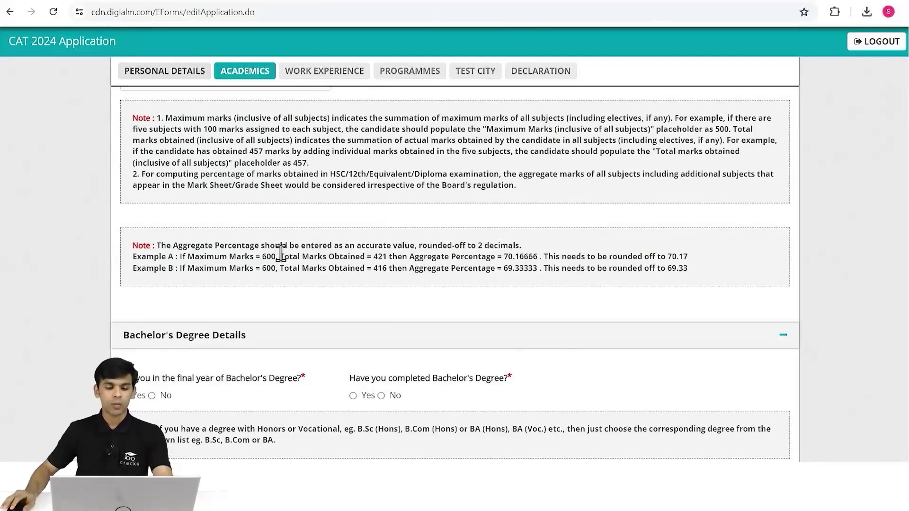
scroll(282, 255, "down", 3)
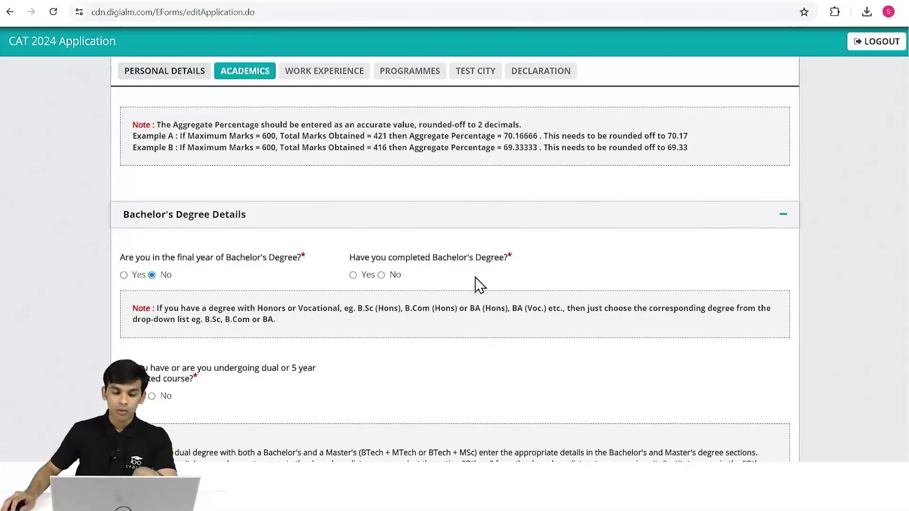
Mark the bachelor's degree completed: 3 Years, State University, located in Maharashtra.
left_click(353, 276)
left_click(254, 317)
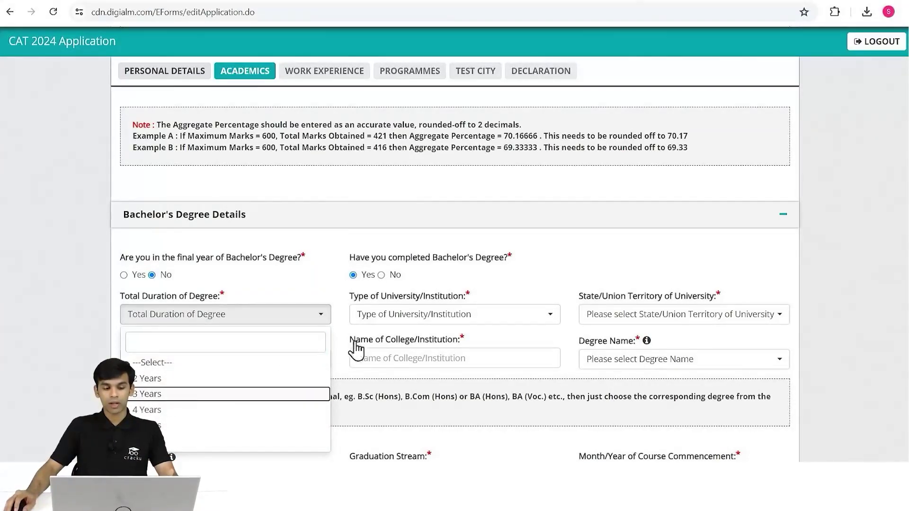
left_click(169, 395)
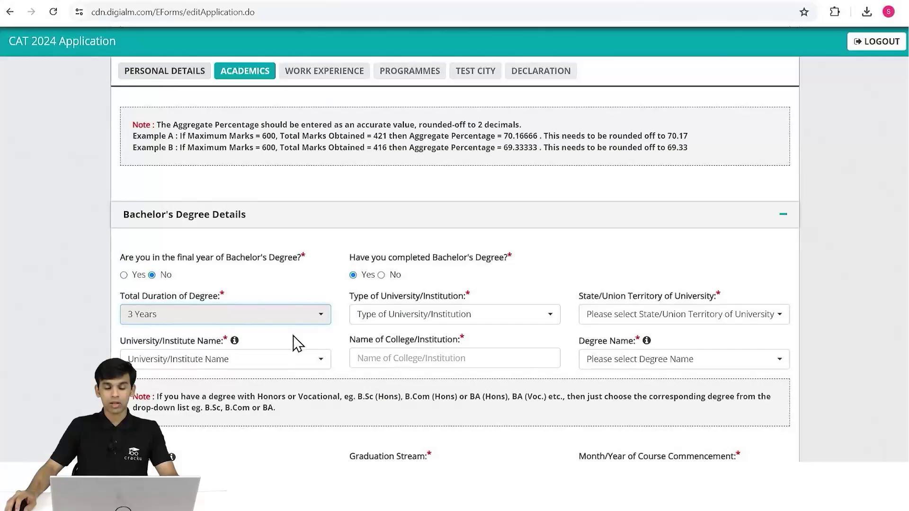
left_click(351, 316)
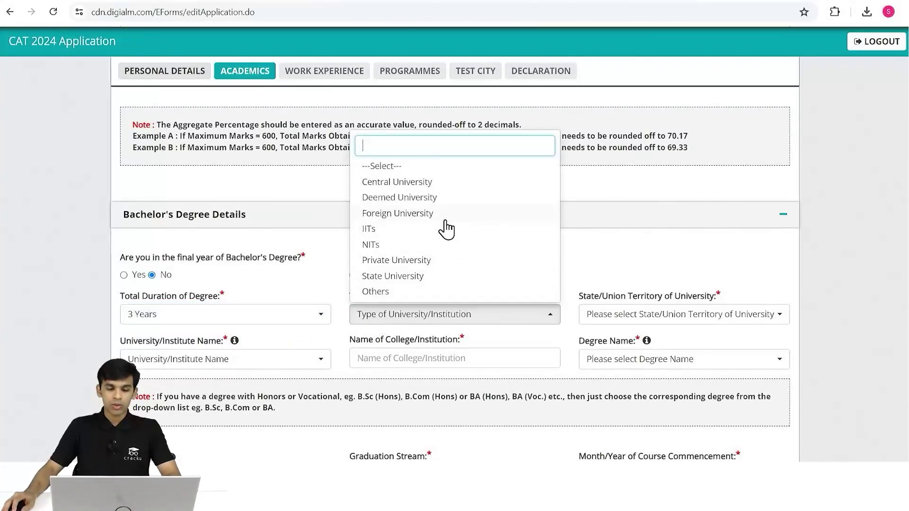
left_click(434, 277)
left_click(597, 313)
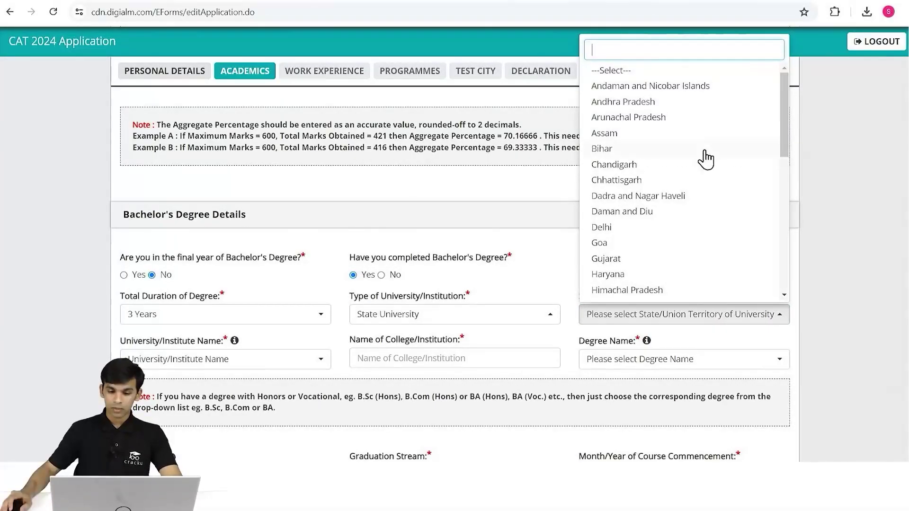
scroll(704, 160, "down", 3)
scroll(635, 195, "down", 3)
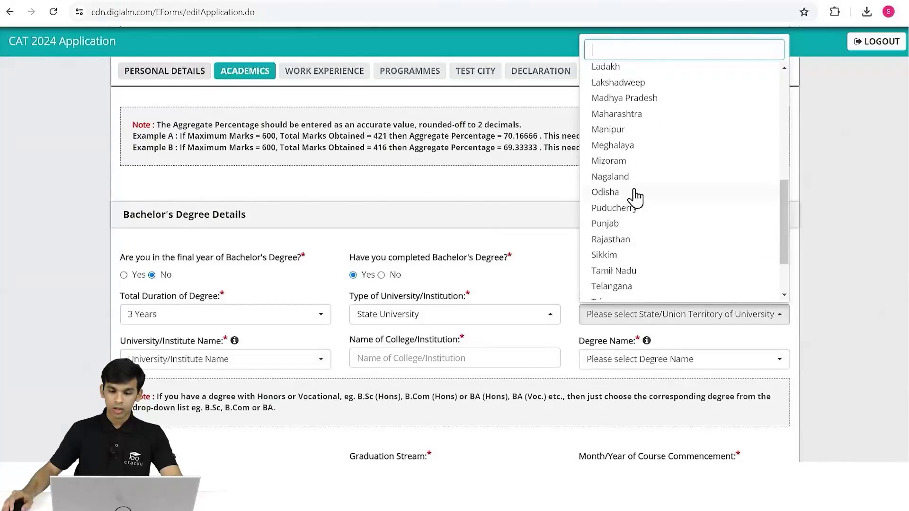
scroll(631, 170, "up", 2)
left_click(642, 179)
Choose Deendayal Upadhyaya Gorakhpur university, college 'ABCD', and degree BBM - Bachelor of Business Management.
left_click(430, 316)
left_click(429, 316)
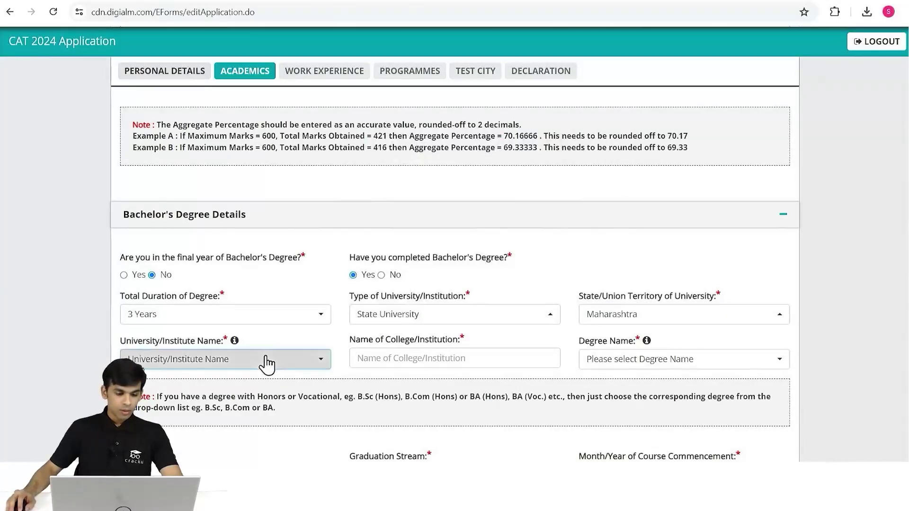
left_click(264, 362)
left_click(246, 260)
left_click(260, 362)
scroll(271, 203, "down", 10)
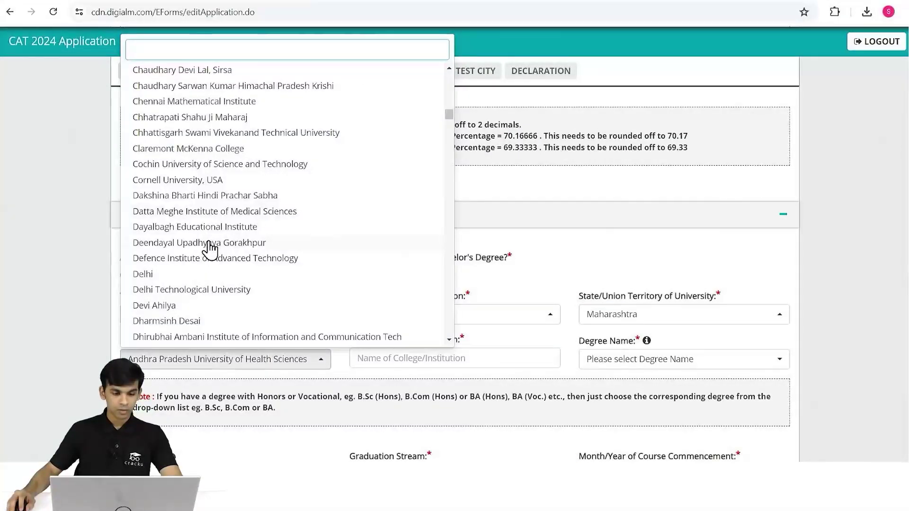
left_click(258, 243)
left_click(447, 356)
type("ABCD")
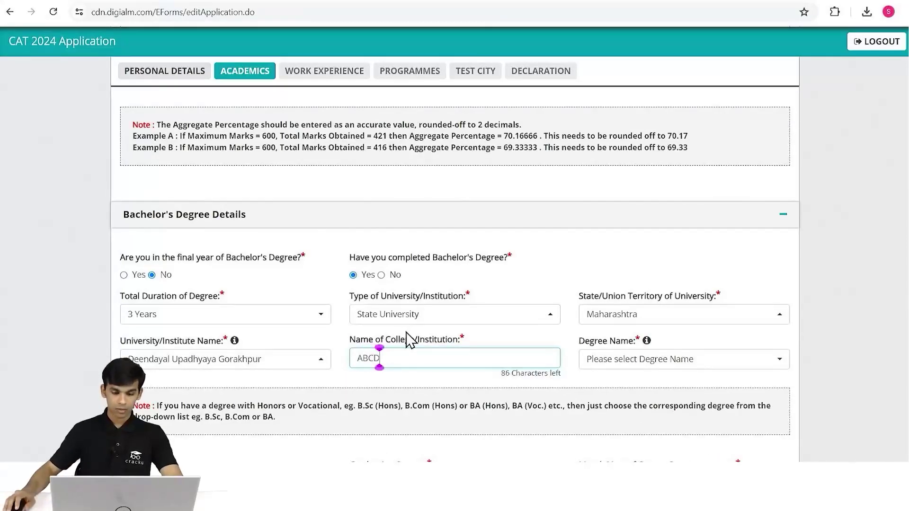
left_click(615, 360)
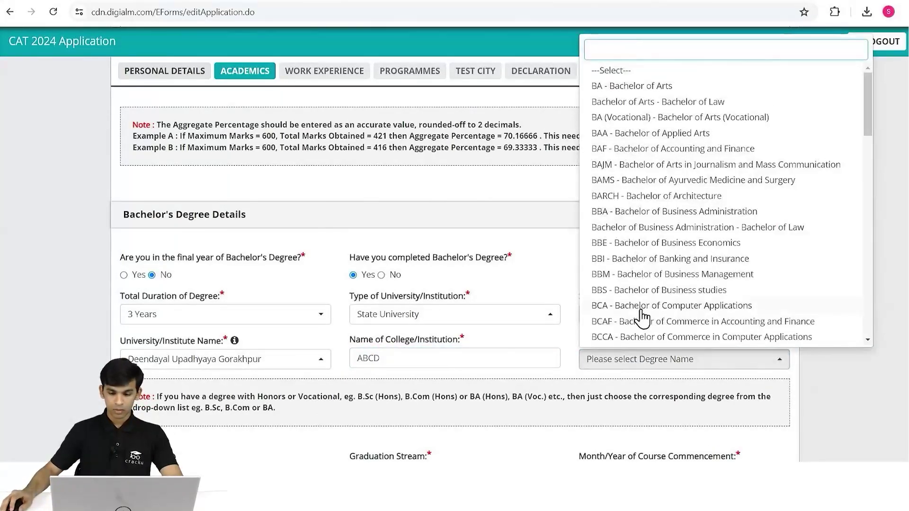
left_click(654, 274)
scroll(656, 284, "down", 2)
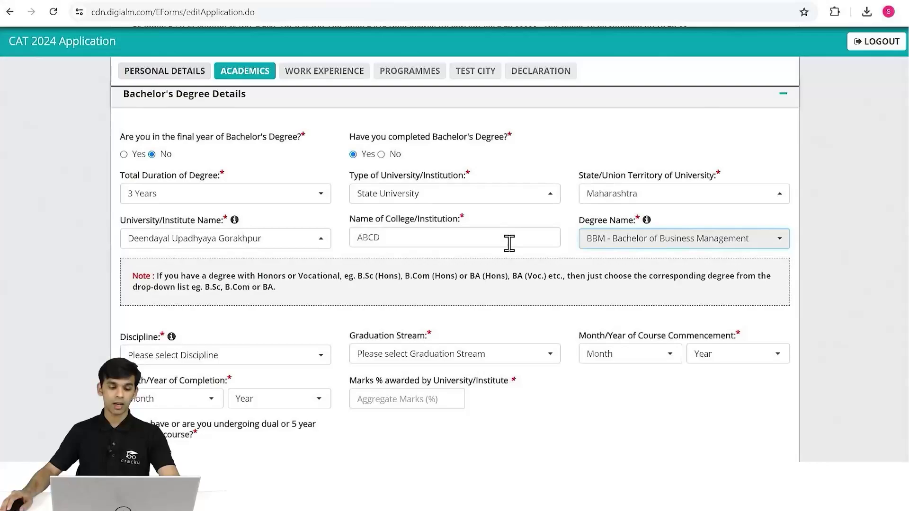
scroll(474, 247, "down", 2)
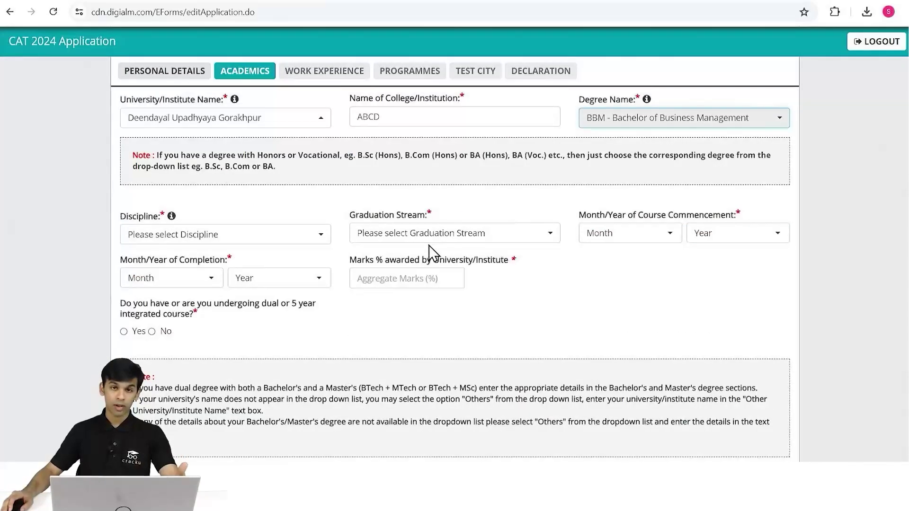
Set the bachelor's discipline to Management (Business Administration/Business Management/Business Studies/Management Studies).
left_click(261, 236)
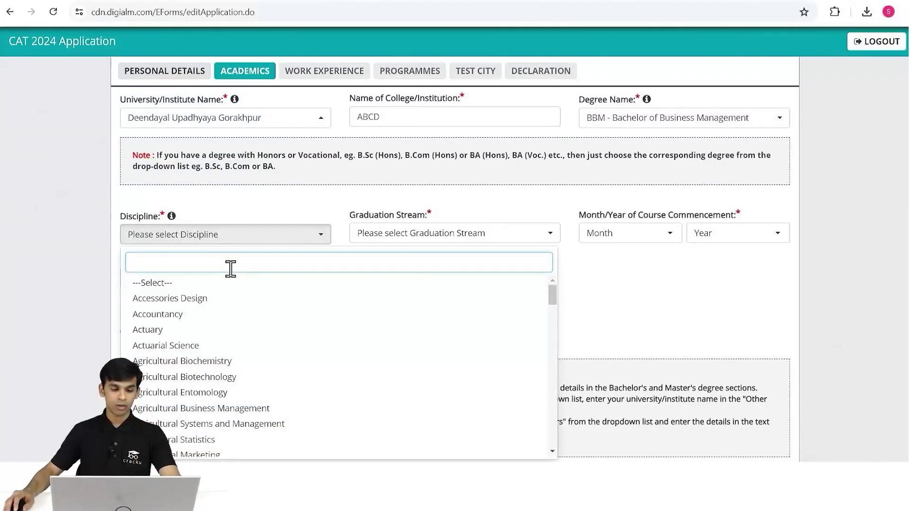
type("mana")
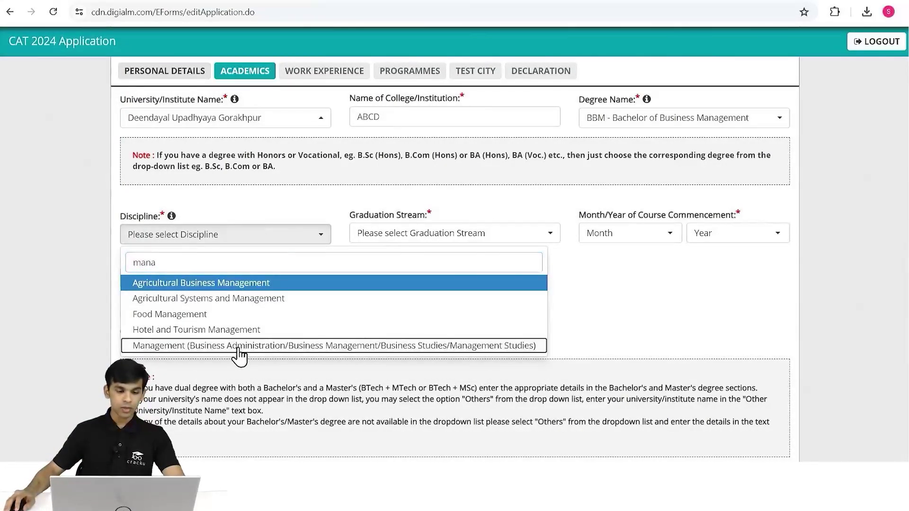
key("Return")
scroll(299, 247, "down", 1)
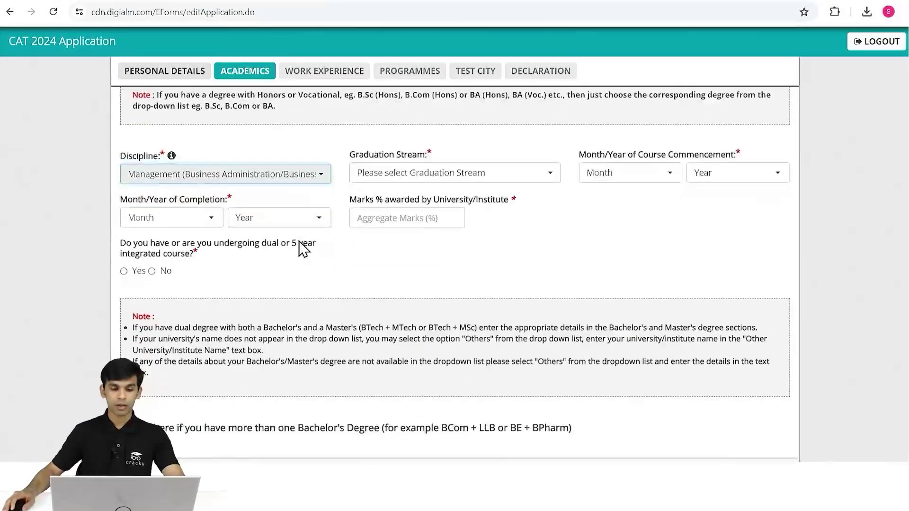
left_click(312, 176)
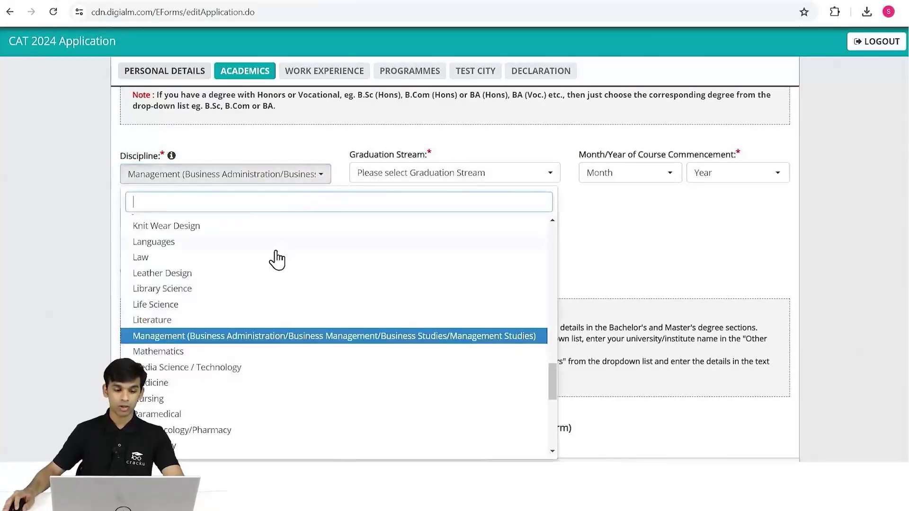
type("enginne")
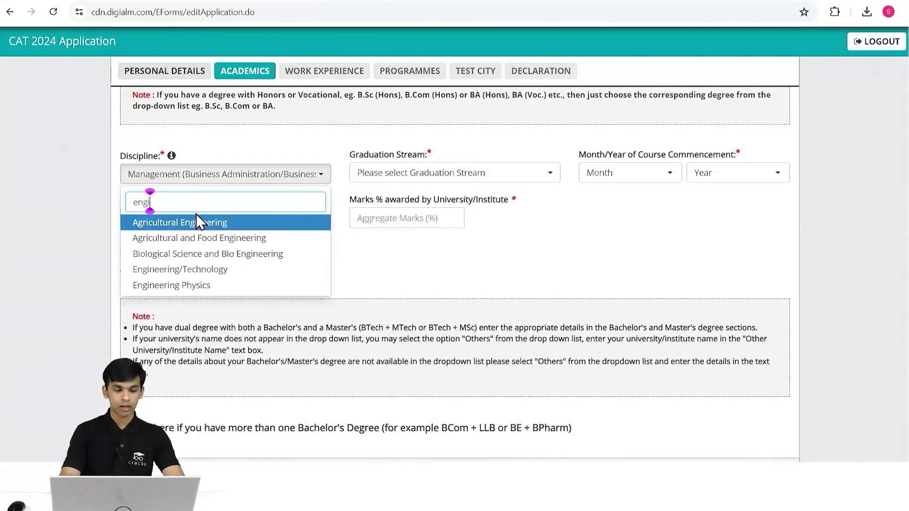
key("BackSpace")
key("BackSpace")
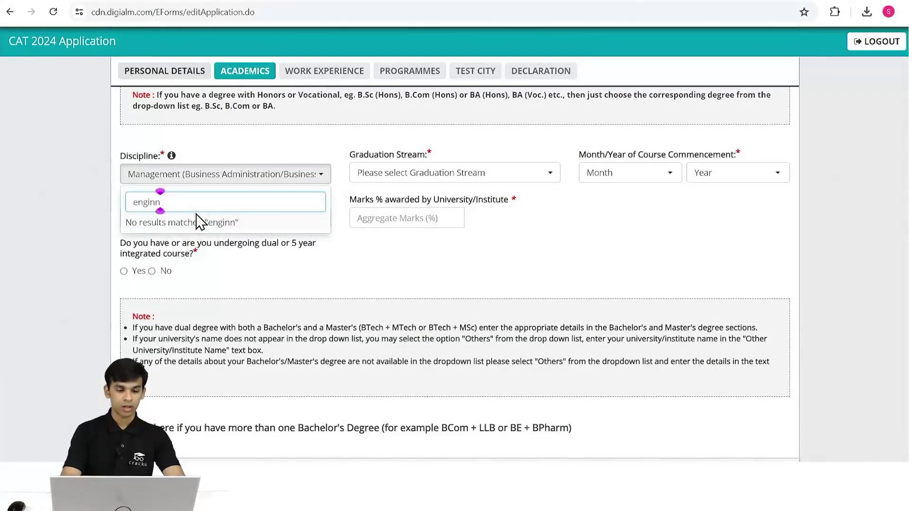
type("eer")
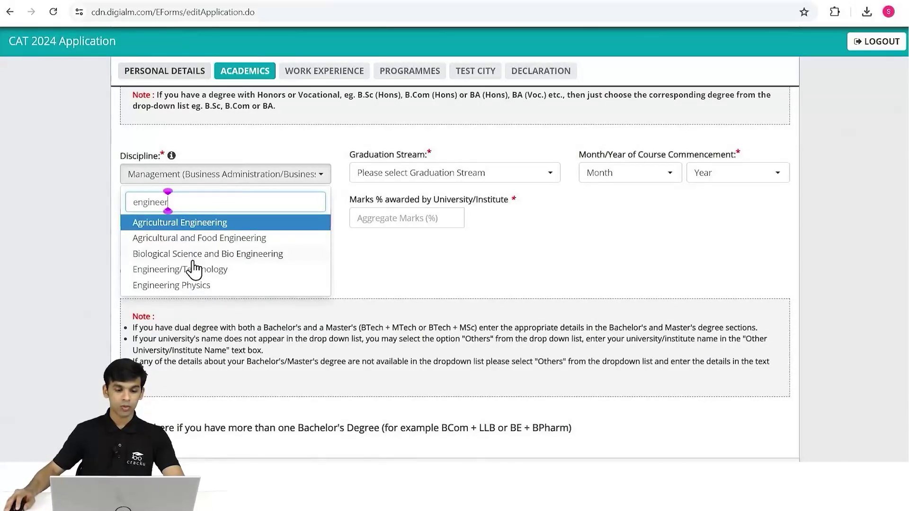
left_click_drag(167, 202, 126, 204)
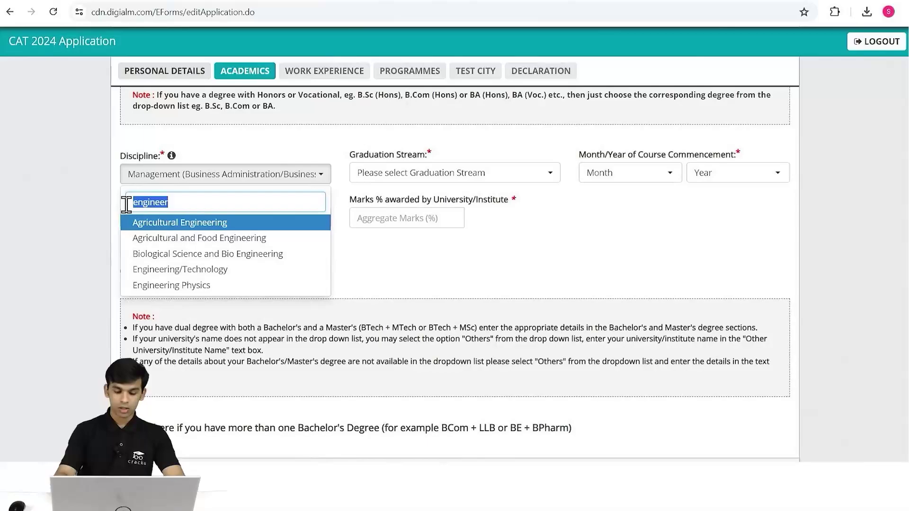
key("BackSpace")
type("manag")
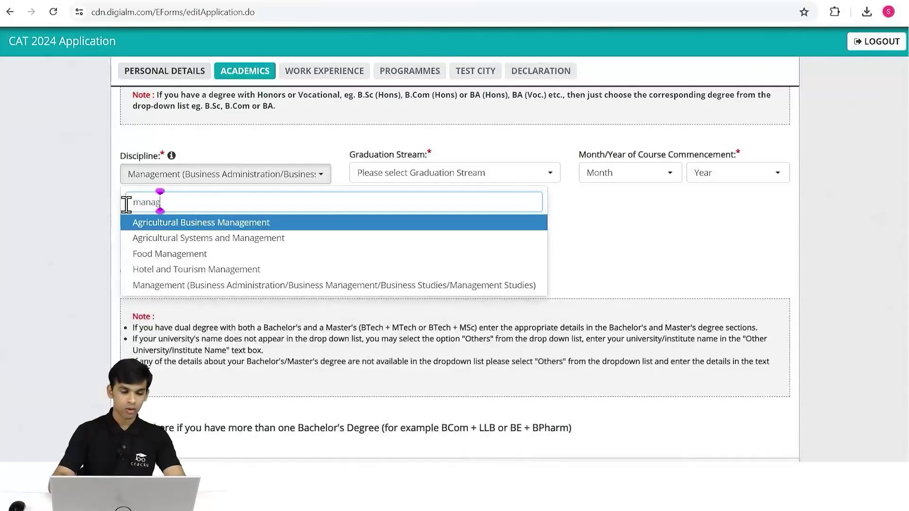
left_click(265, 286)
Set the graduation stream to Non Engineering with course commencement August 2018.
left_click(456, 176)
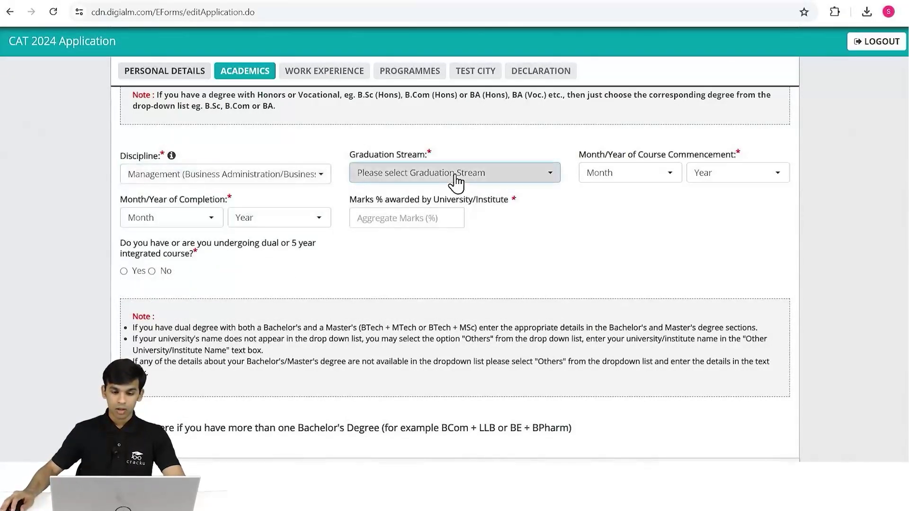
left_click(405, 252)
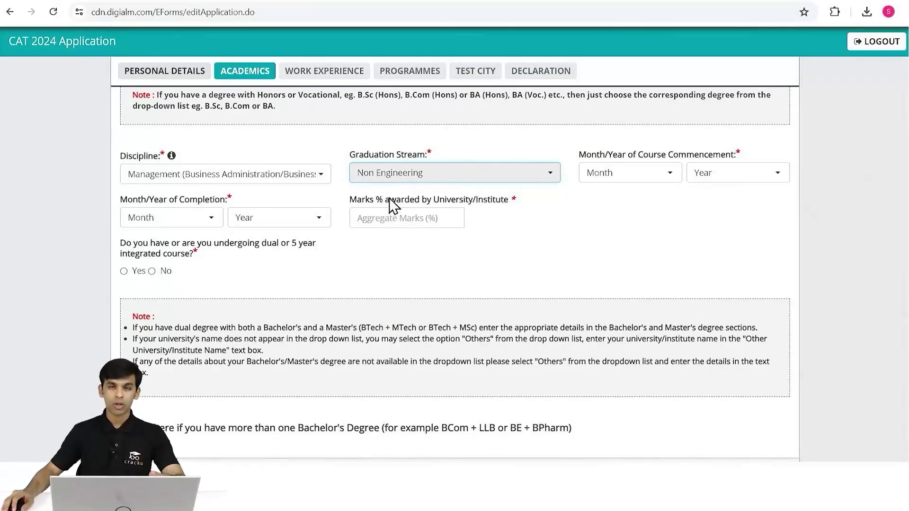
left_click(637, 174)
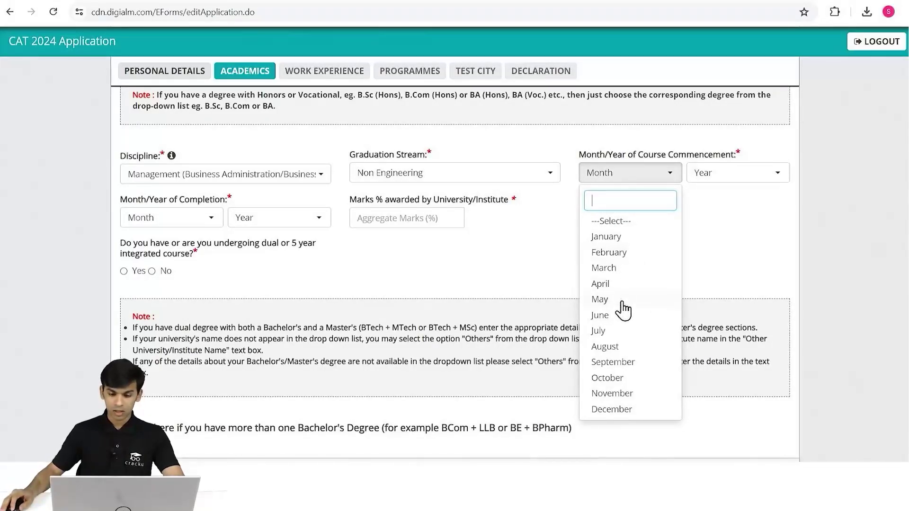
left_click(616, 353)
left_click(735, 177)
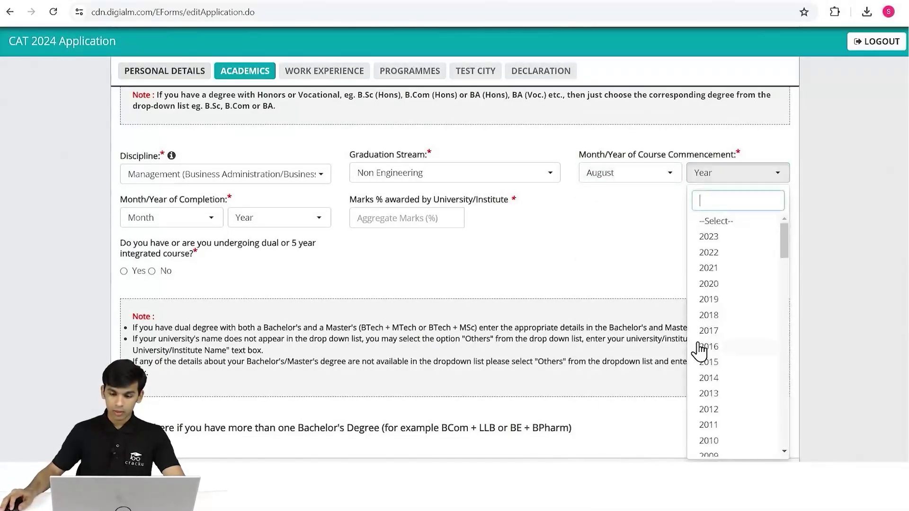
left_click(720, 315)
Set the degree completion month and year to April 2021.
left_click(172, 217)
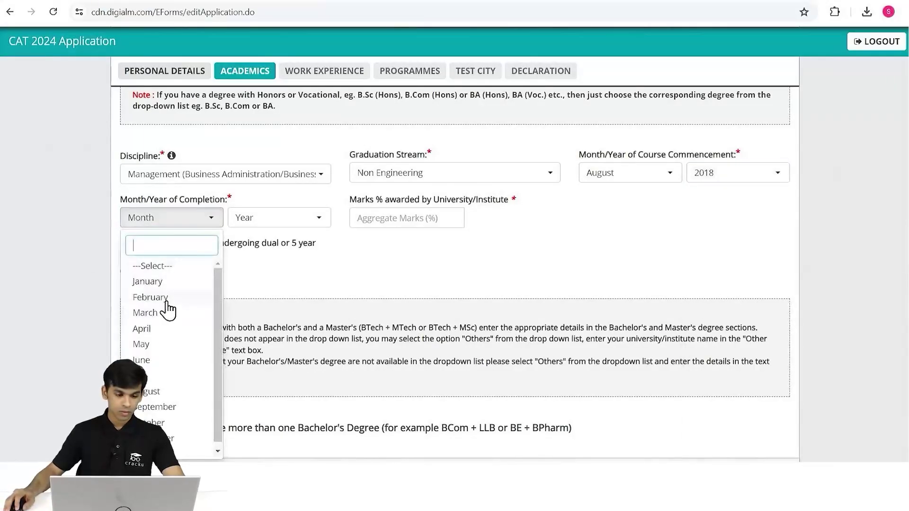
left_click(166, 329)
left_click(304, 217)
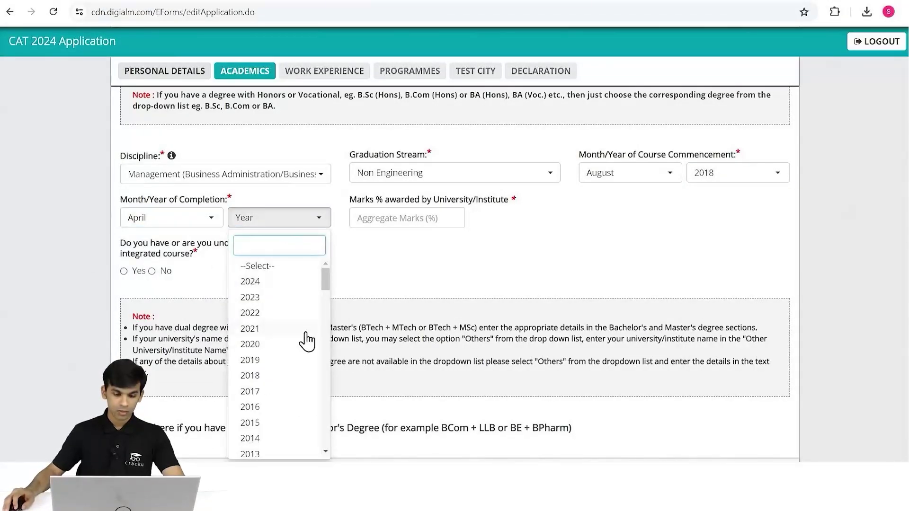
left_click(274, 330)
scroll(341, 265, "up", 4)
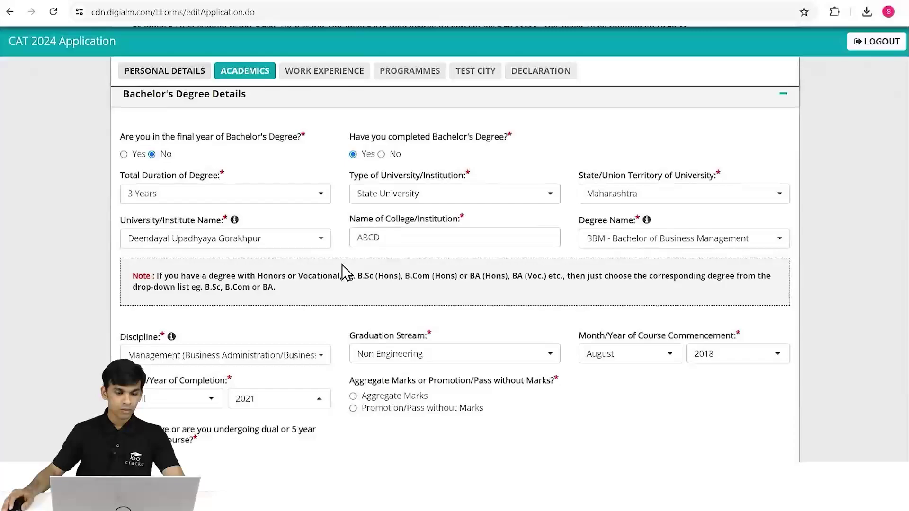
scroll(342, 265, "down", 1)
scroll(342, 265, "down", 1)
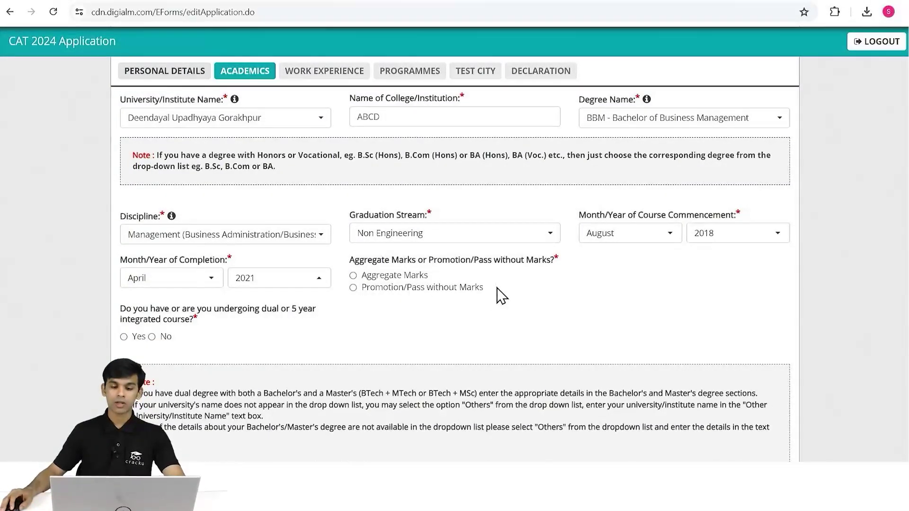
scroll(502, 294, "down", 2)
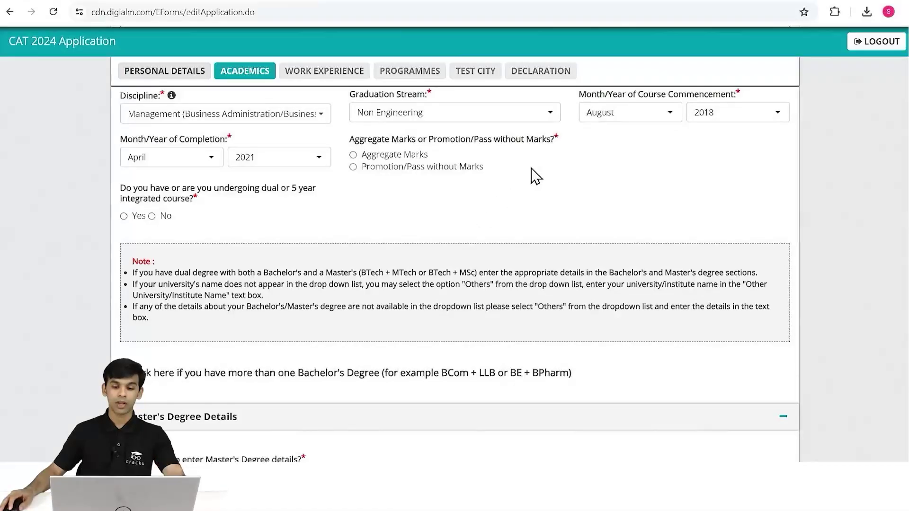
Record the bachelor's marks as Aggregate Marks of 92% and answer No to dual/integrated course.
left_click(353, 155)
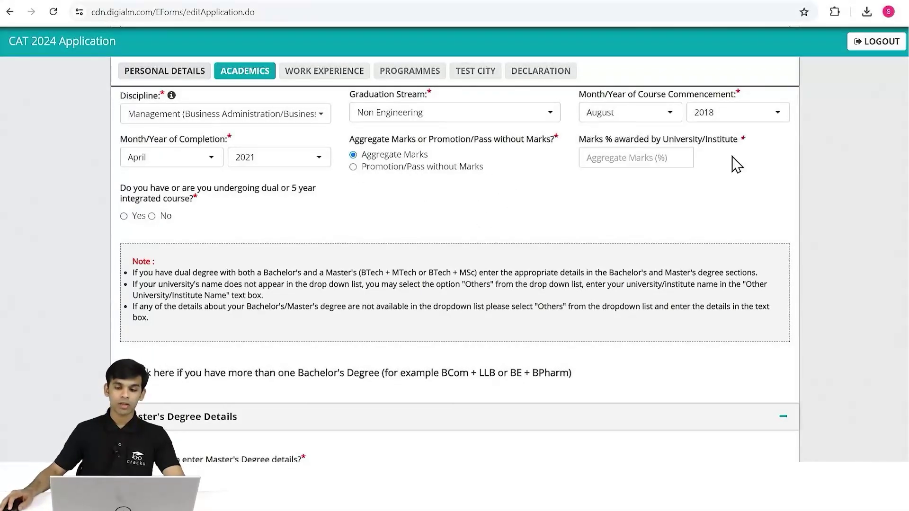
left_click(634, 156)
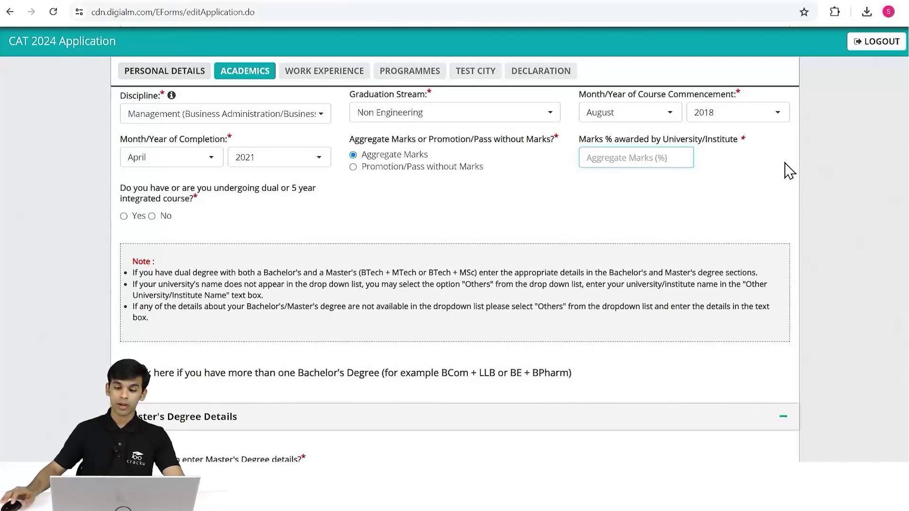
type("92")
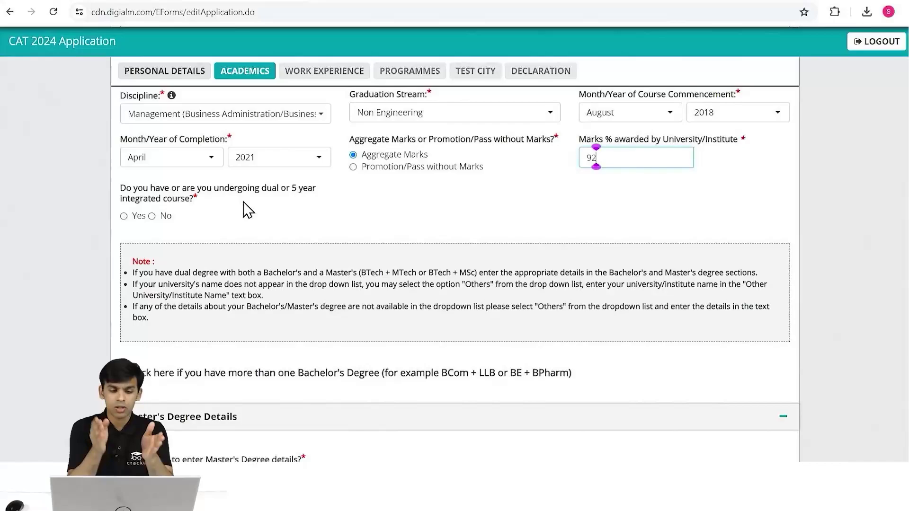
left_click(152, 217)
scroll(256, 220, "down", 4)
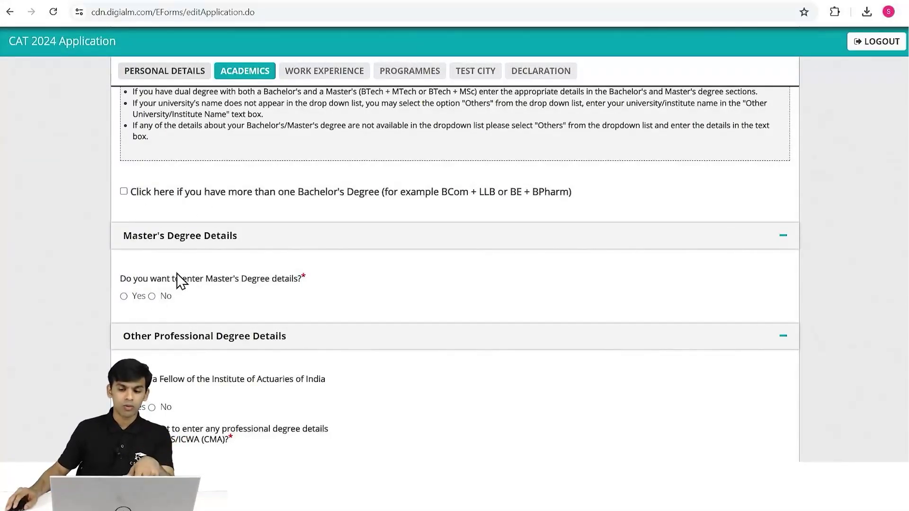
Select No for Master's degree details, FIAI fellowship and CA/CS/ICWA professional degree.
scroll(165, 251, "down", 1)
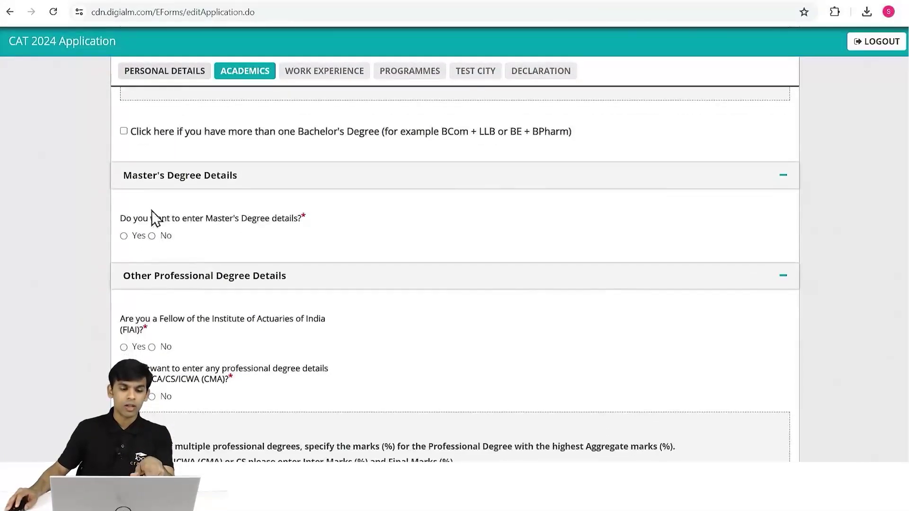
left_click(152, 236)
scroll(152, 237, "down", 2)
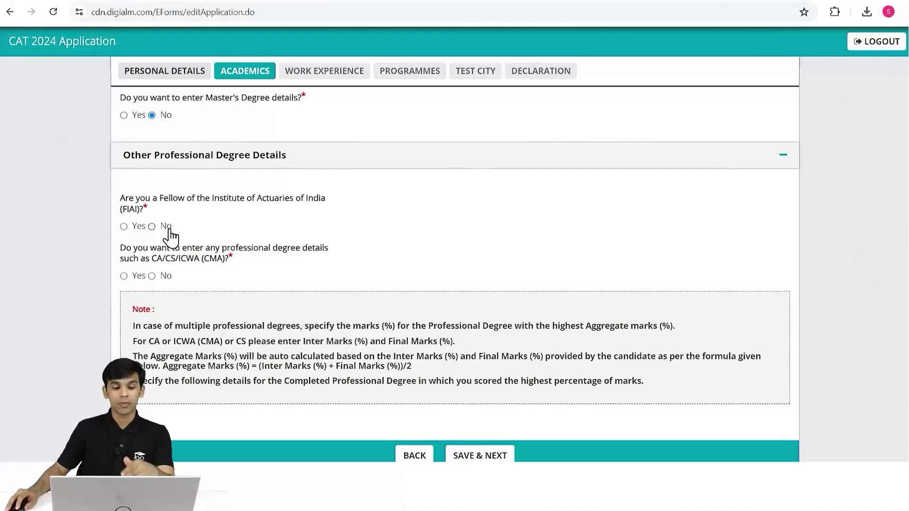
left_click(171, 237)
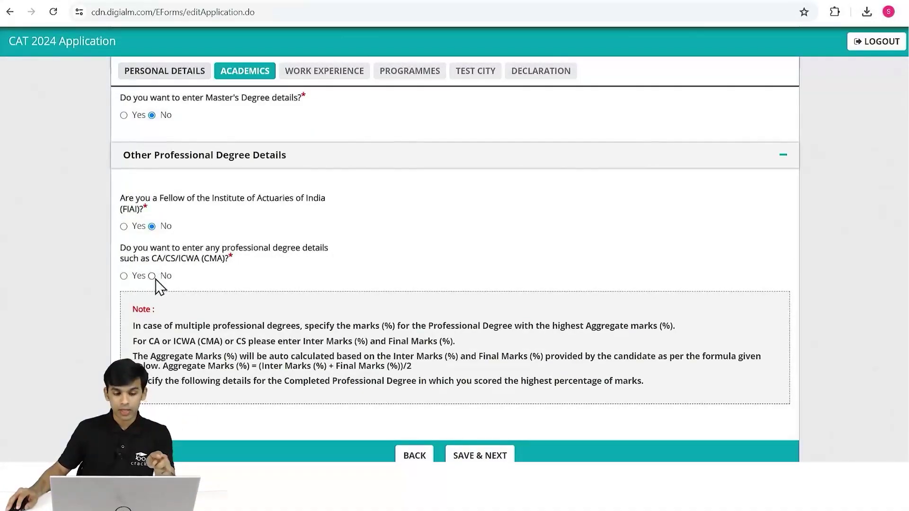
left_click(158, 276)
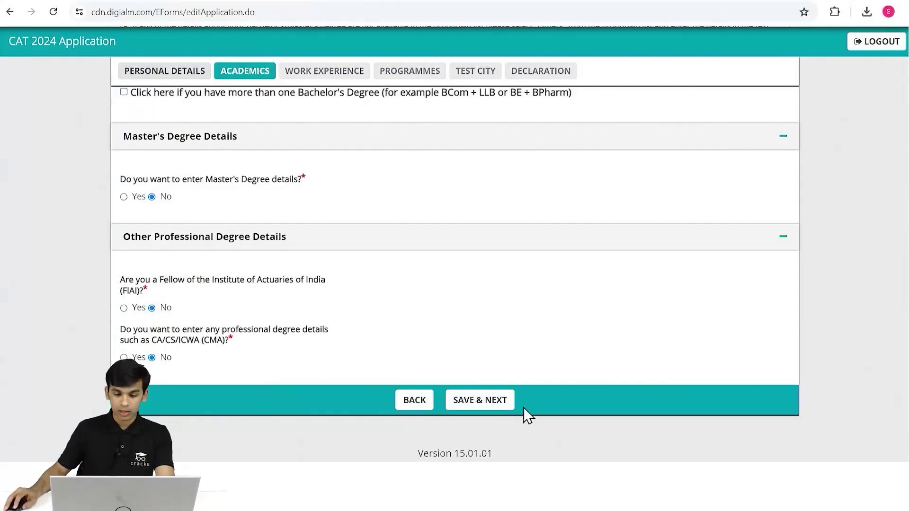
Save the Academics details, dismiss the 'Data Saved Successfully' alert and return to Work Experience.
left_click(496, 402)
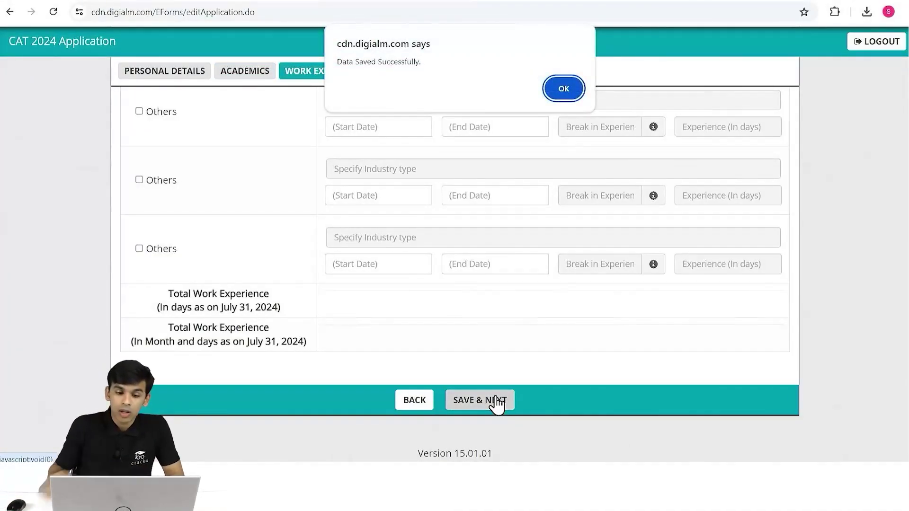
left_click(562, 89)
scroll(513, 294, "up", 15)
scroll(452, 292, "down", 1)
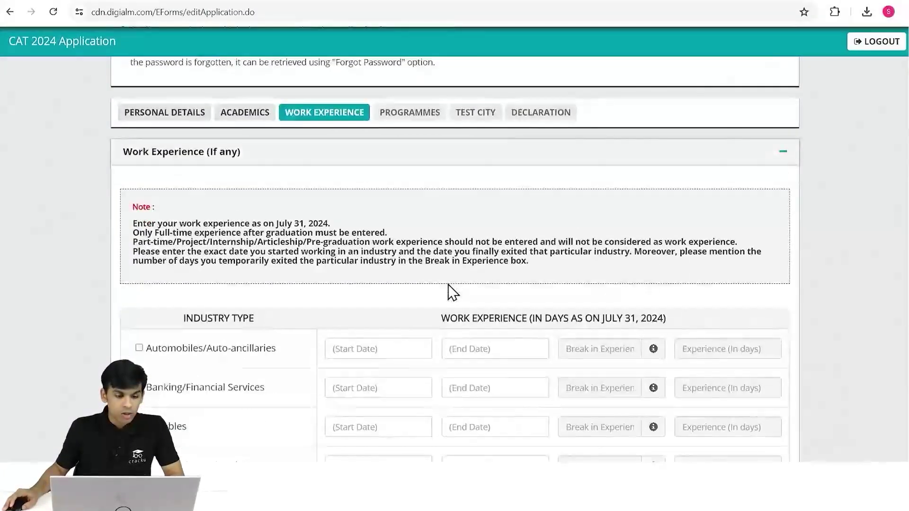
scroll(315, 219, "down", 5)
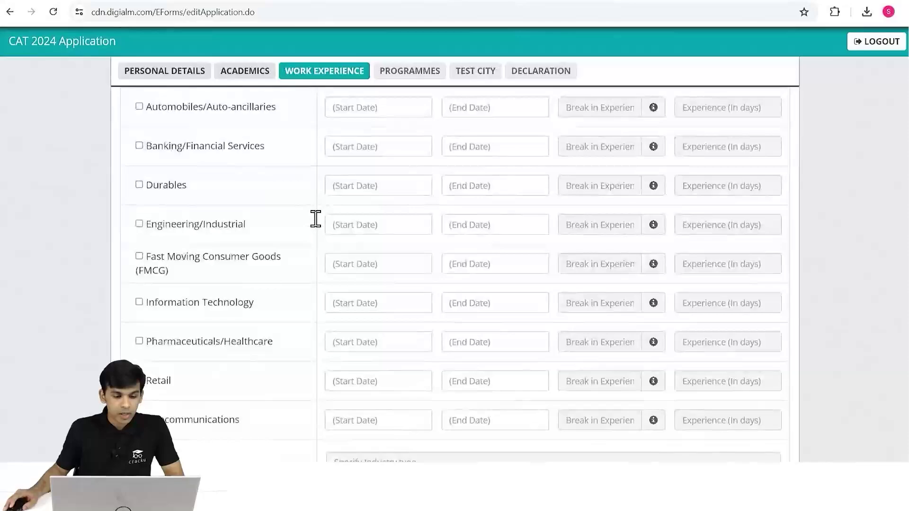
scroll(315, 219, "up", 6)
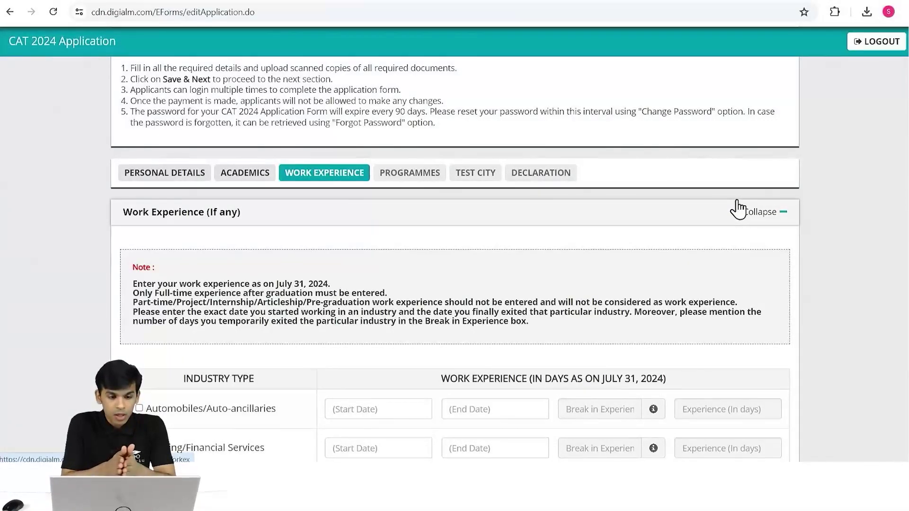
scroll(730, 223, "up", 3)
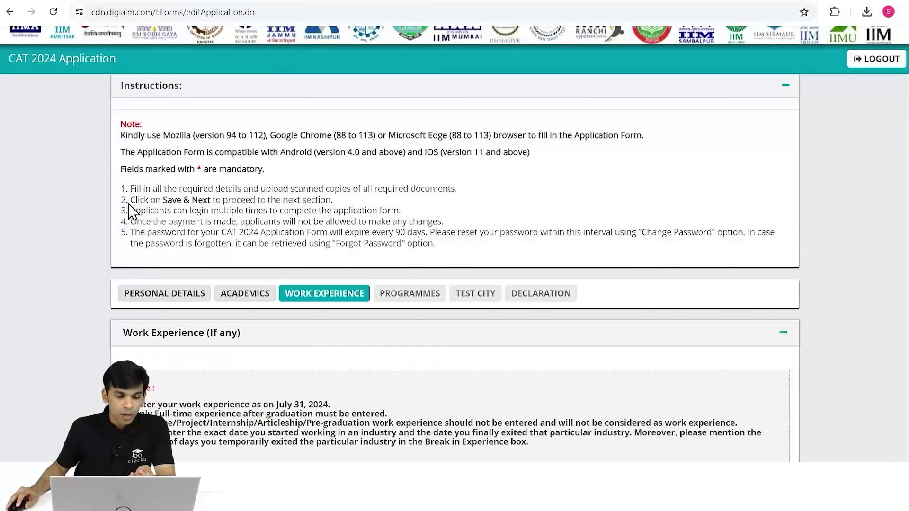
scroll(346, 207, "down", 2)
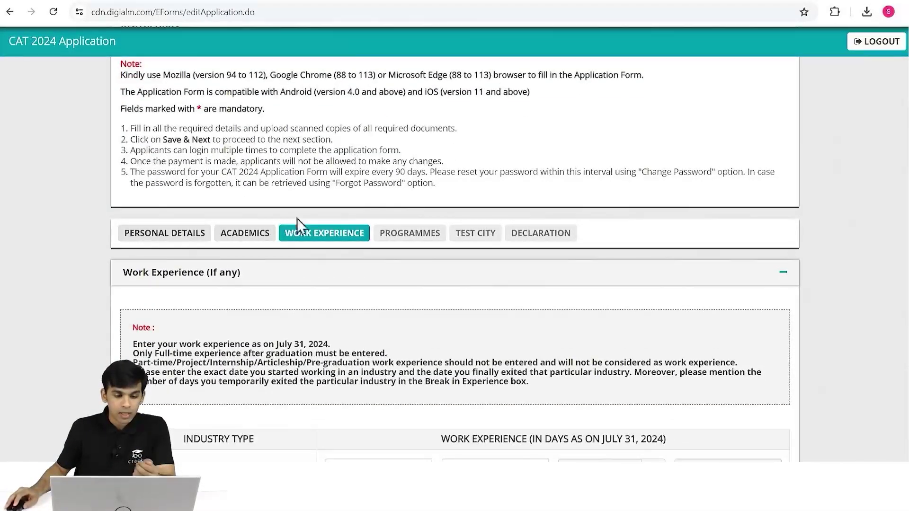
scroll(298, 222, "down", 3)
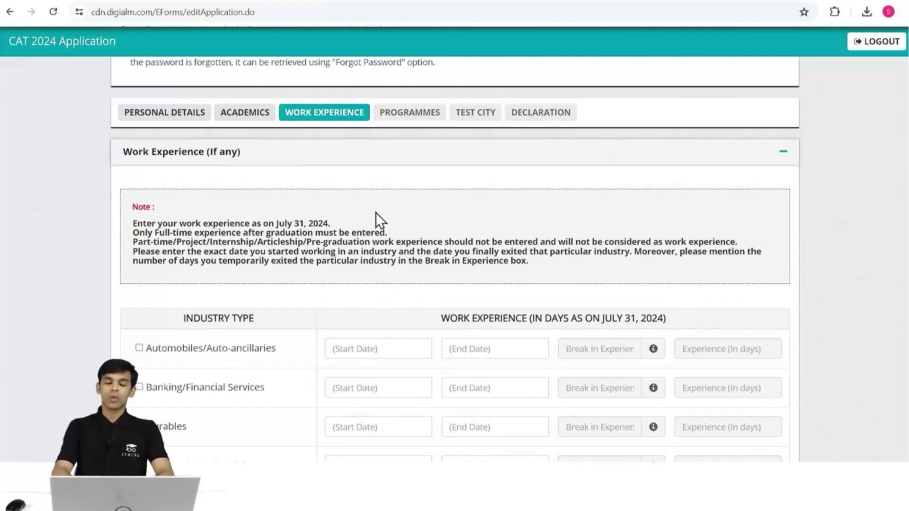
Find and tick the first 'Others' industry row in the Work Experience table.
scroll(377, 226, "down", 5)
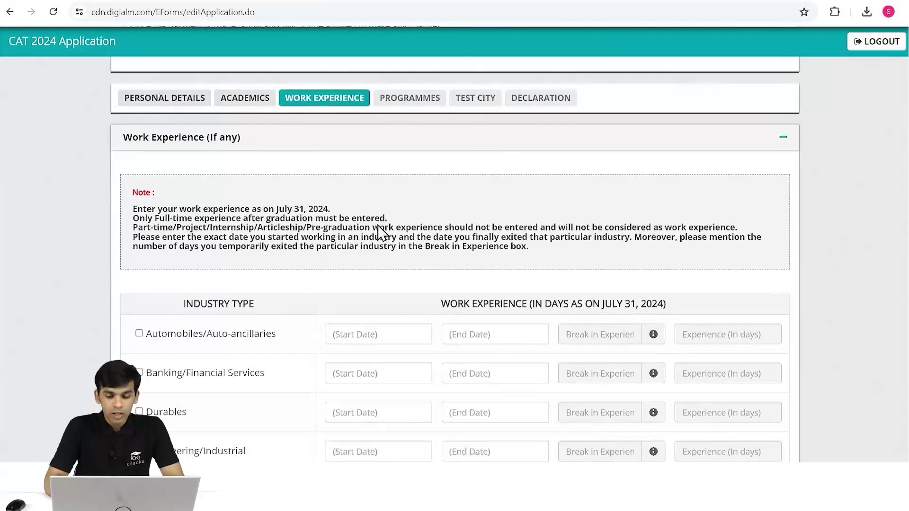
scroll(377, 224, "up", 2)
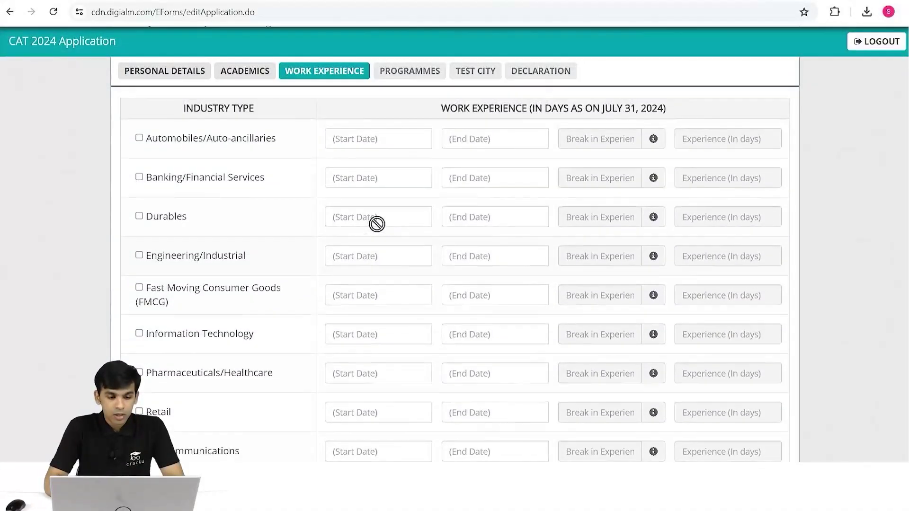
scroll(2, 234, "down", 3)
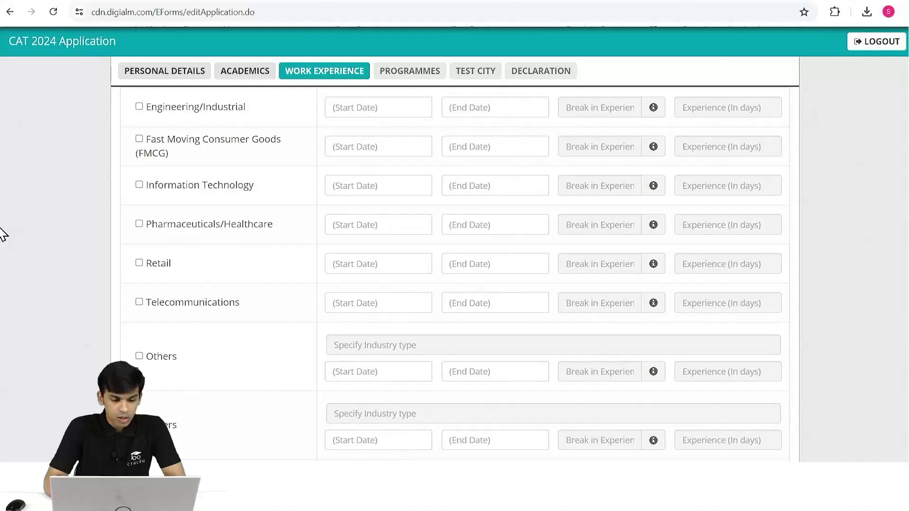
scroll(2, 233, "down", 5)
scroll(3, 233, "up", 2)
scroll(3, 233, "down", 1)
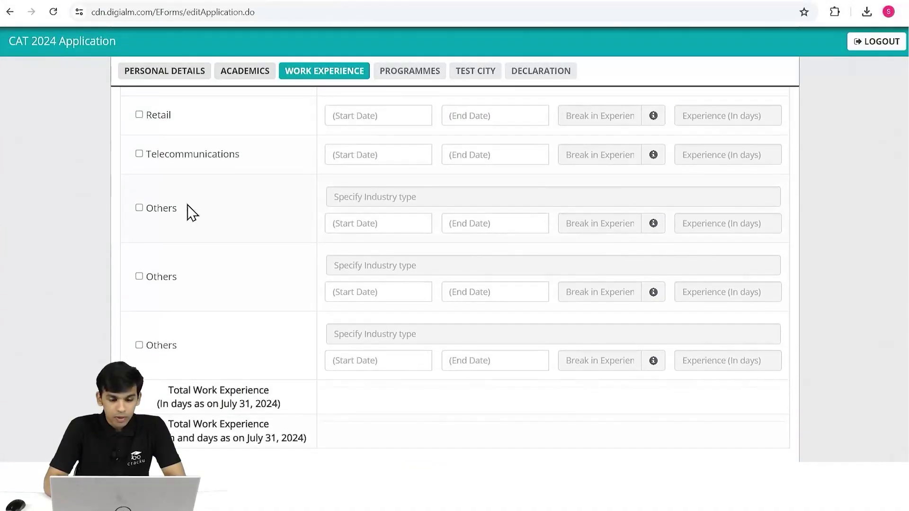
scroll(271, 204, "up", 3)
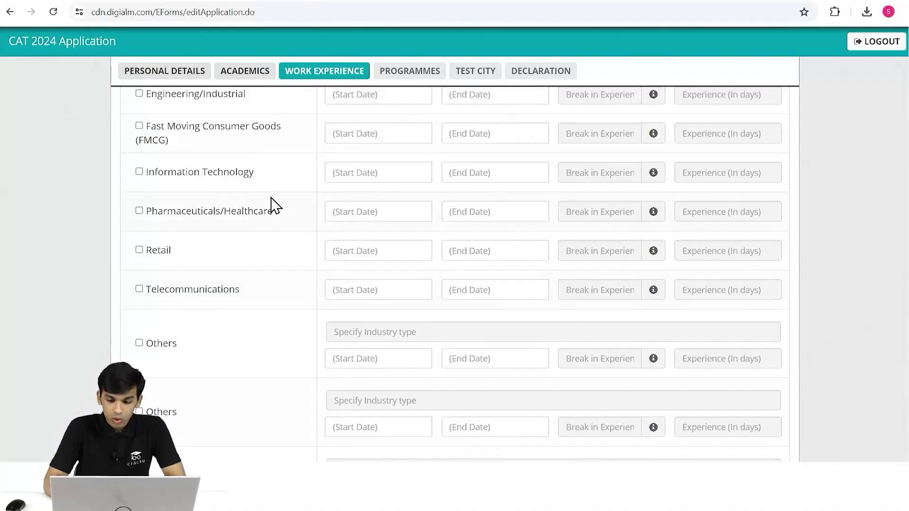
scroll(270, 205, "up", 4)
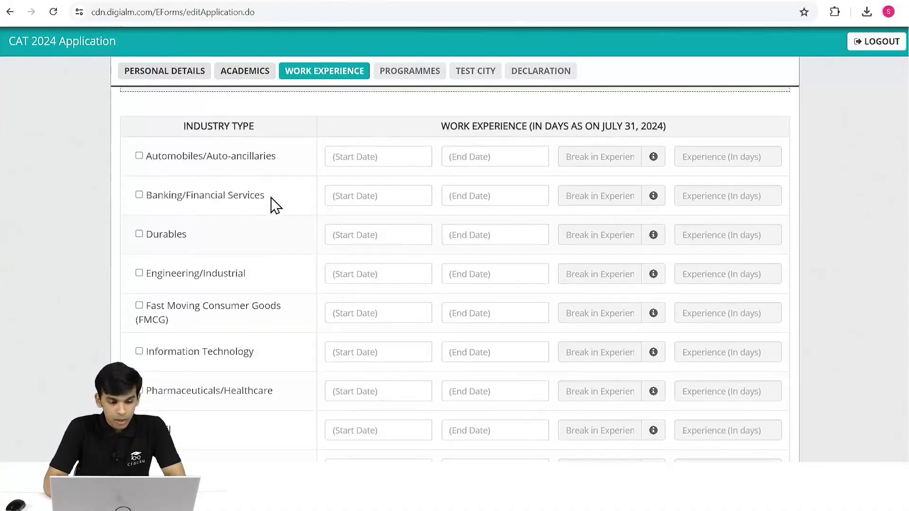
scroll(272, 205, "down", 5)
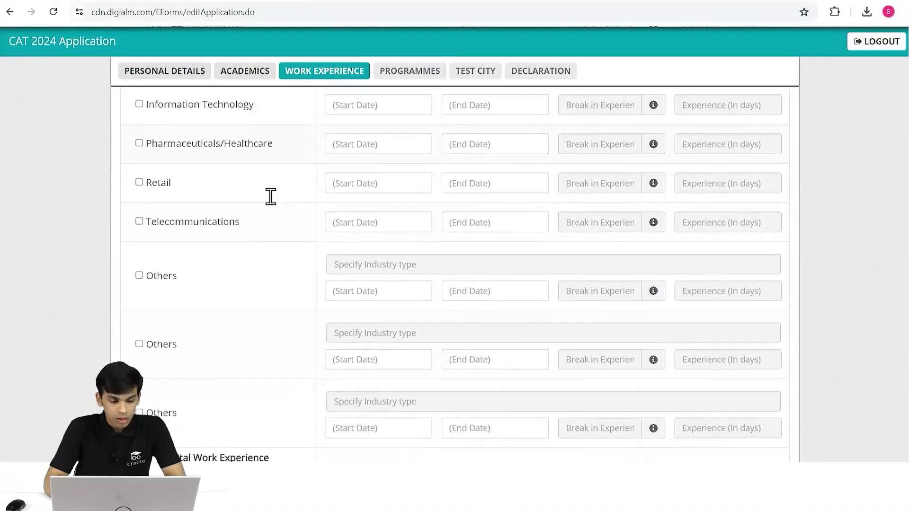
left_click(140, 274)
Enter Edtech as the Others industry type, dated 13/03/2024 to 31/07/2024.
left_click(444, 258)
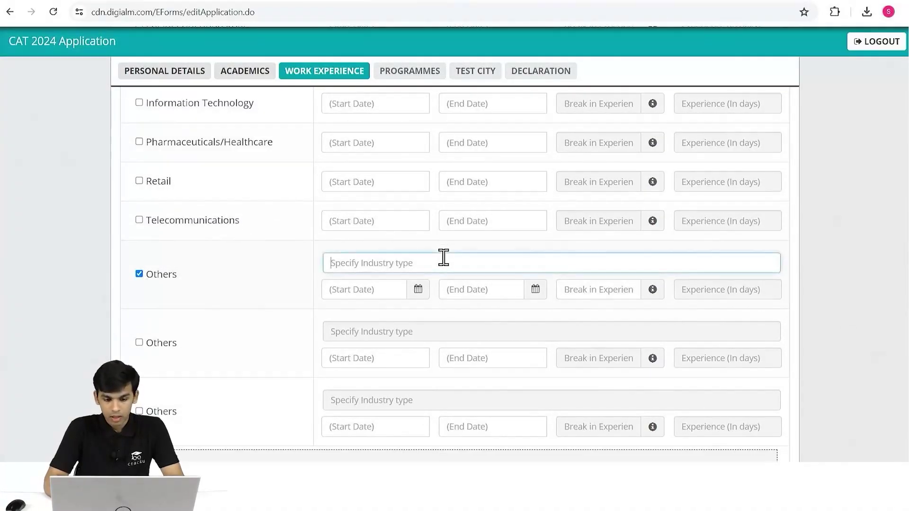
type("Edtech")
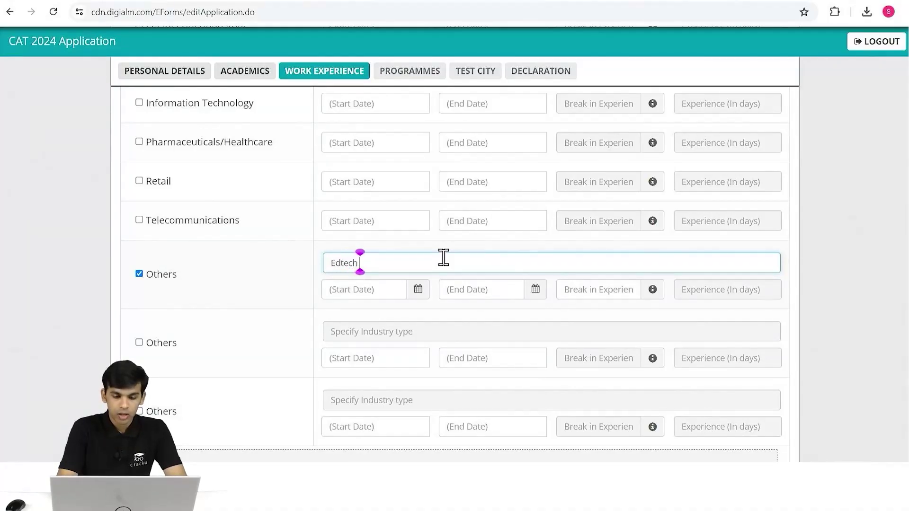
left_click(388, 287)
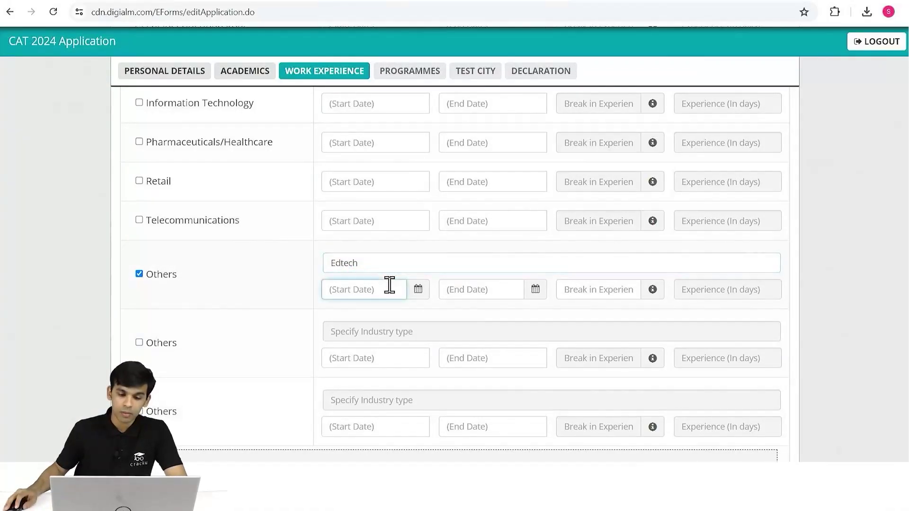
left_click(418, 289)
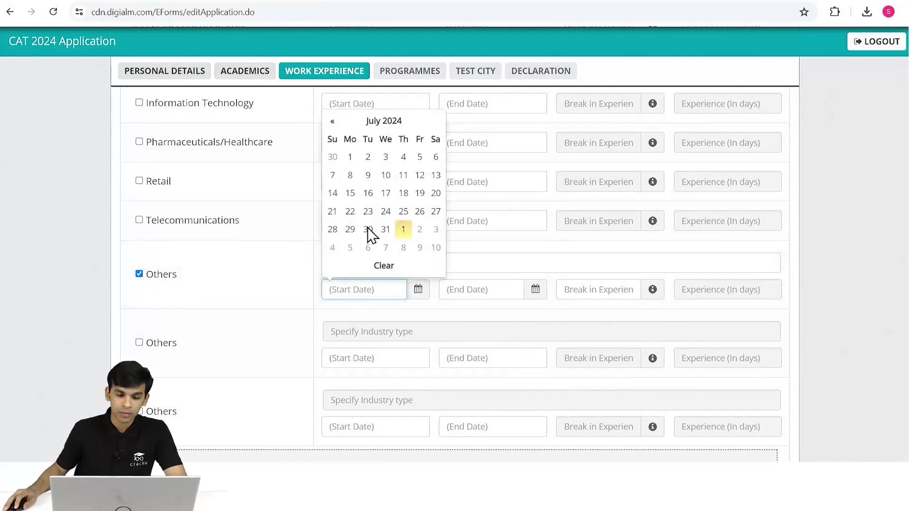
left_click(333, 121)
left_click(332, 121)
left_click(333, 121)
left_click(333, 122)
left_click(386, 193)
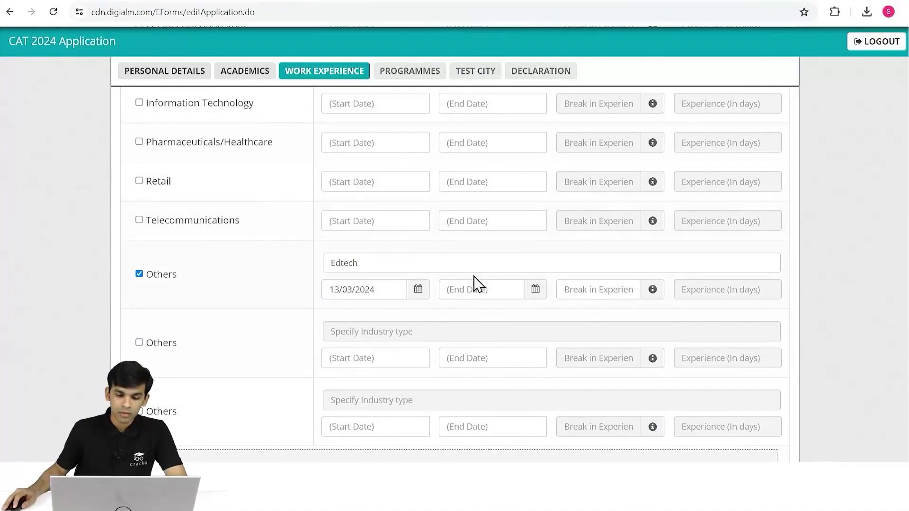
left_click(535, 293)
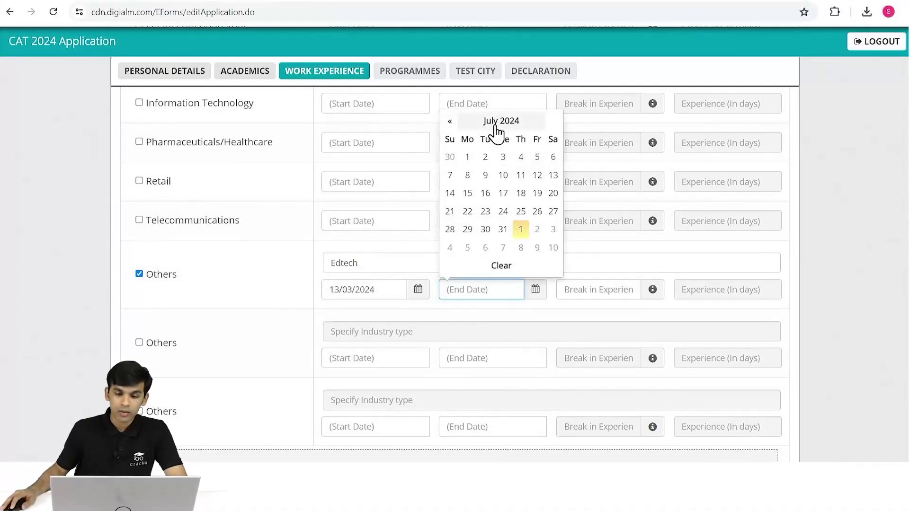
left_click(503, 232)
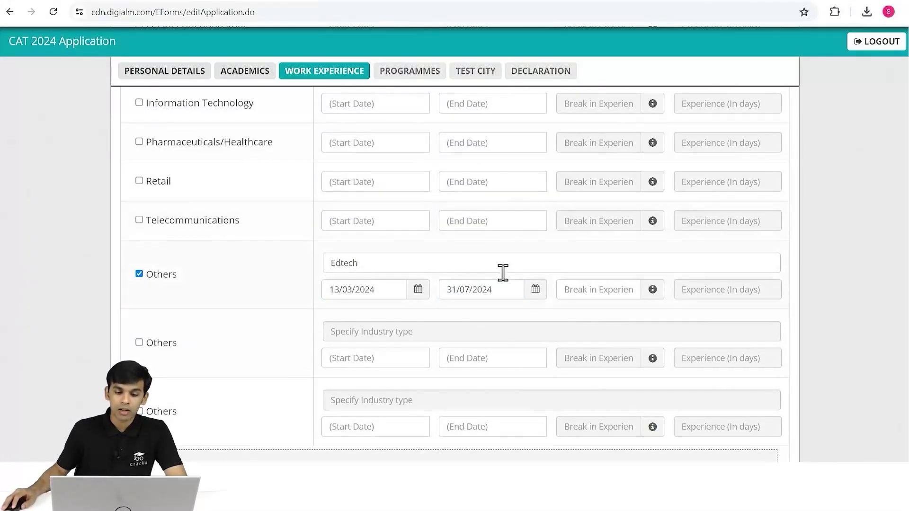
Enter 0 as the break in experience, giving 141 days of experience.
left_click(600, 291)
left_click(653, 298)
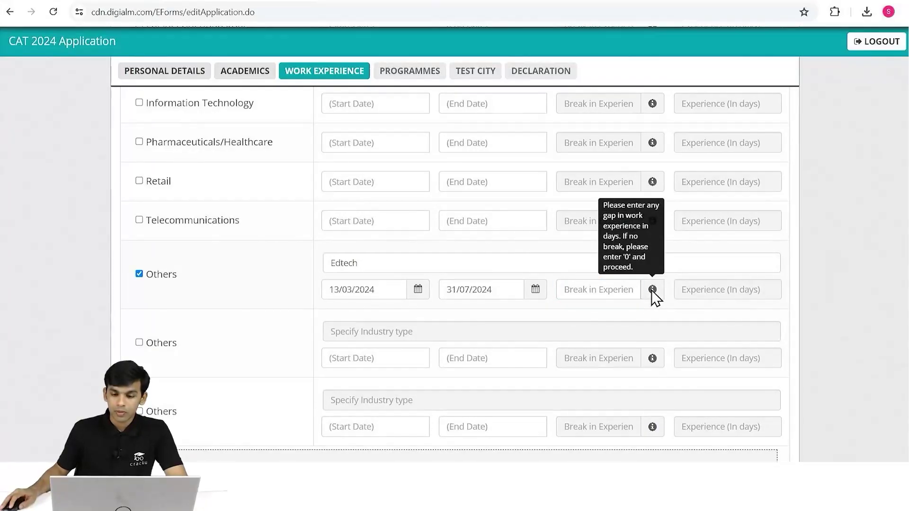
left_click(602, 286)
mouse_move(647, 293)
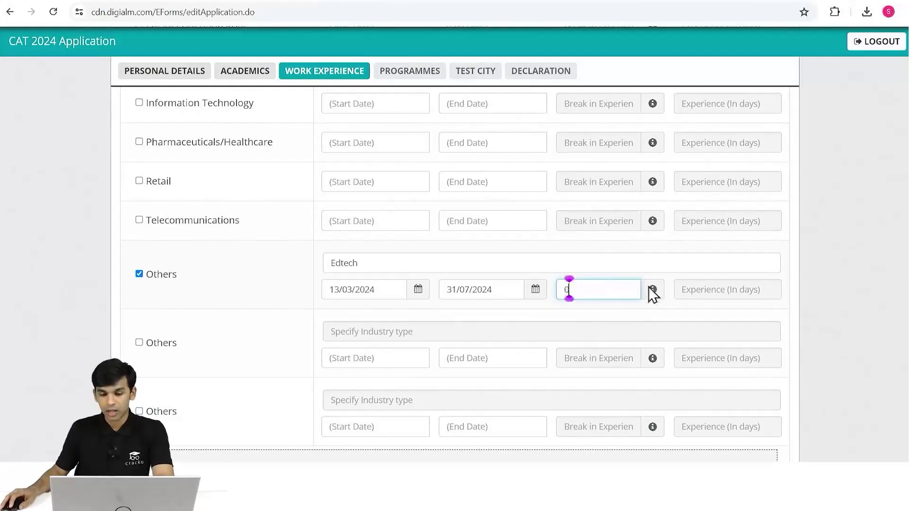
type("0")
key("Tab")
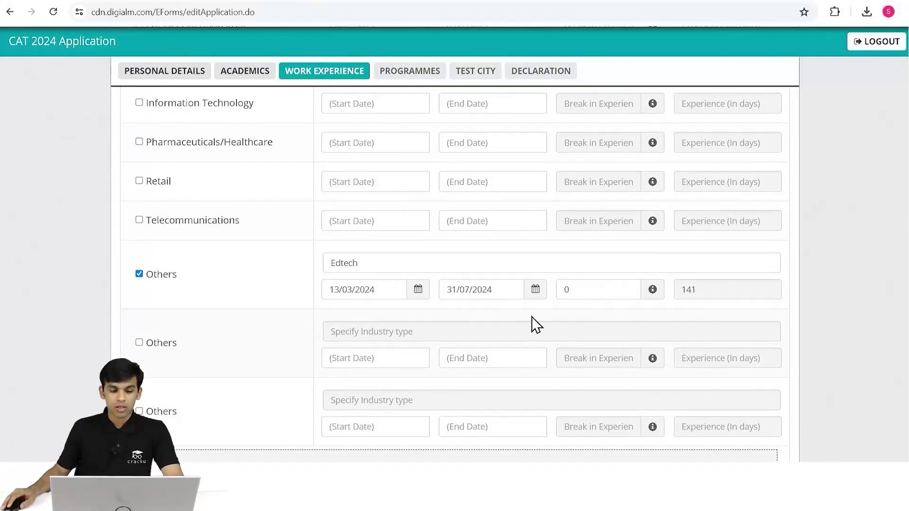
scroll(544, 319, "down", 3)
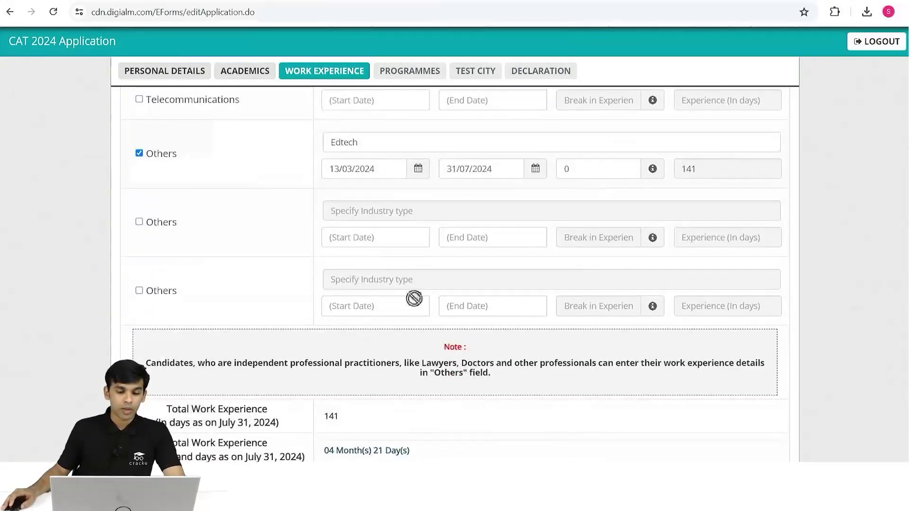
scroll(629, 329, "down", 3)
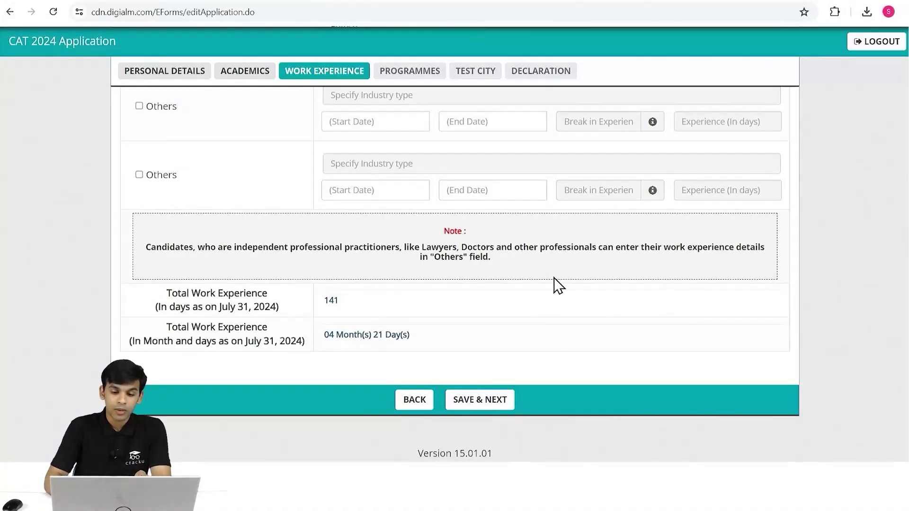
scroll(491, 280, "up", 7)
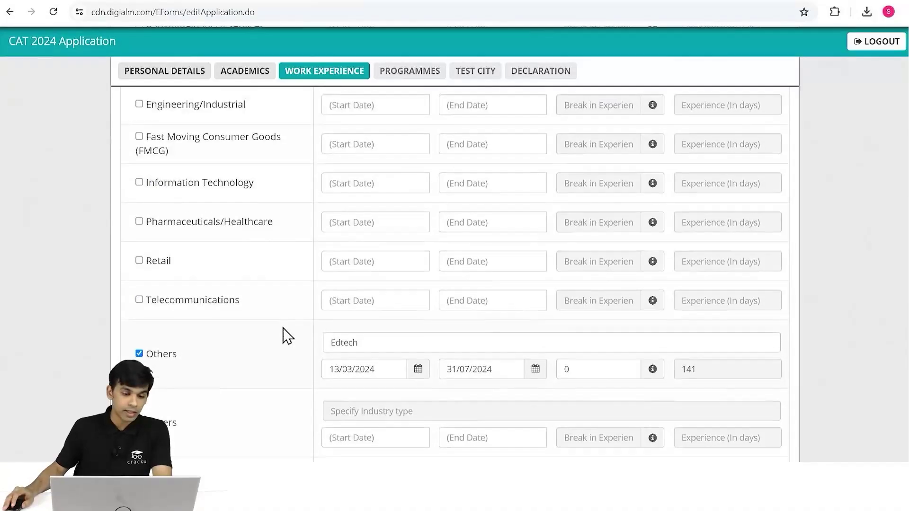
scroll(286, 337, "up", 5)
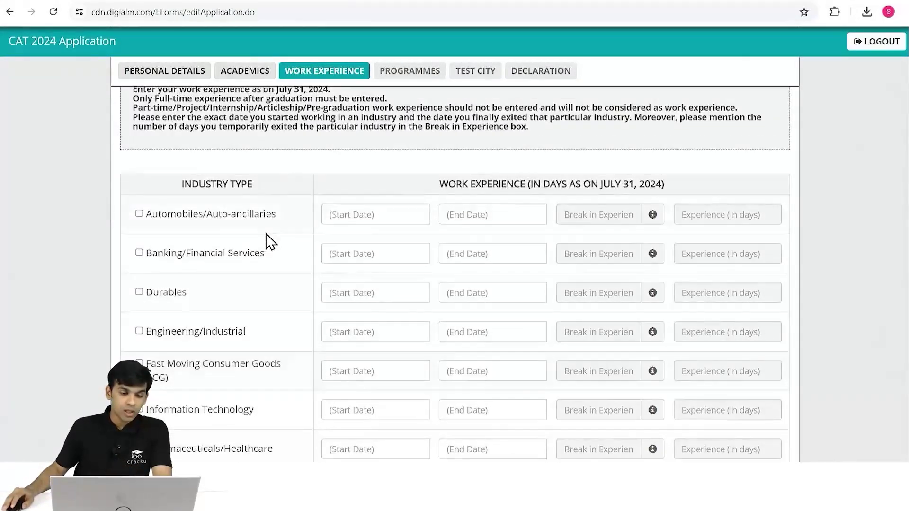
scroll(268, 241, "down", 12)
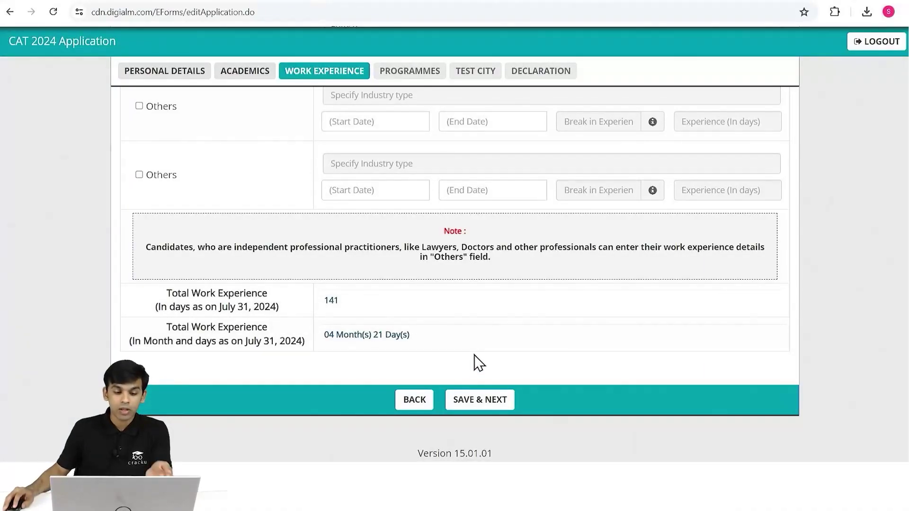
Save the work experience, dismiss the confirmation and scroll to the top of the Programmes list.
left_click(493, 400)
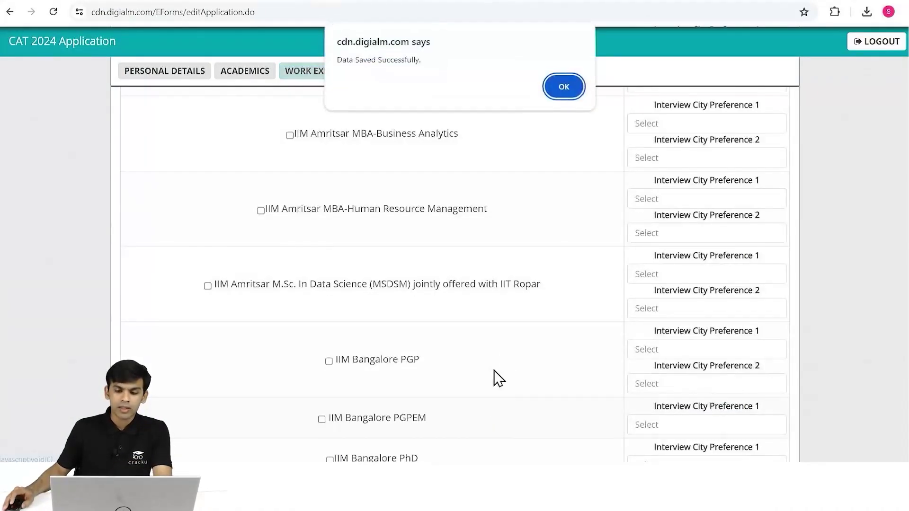
left_click(561, 97)
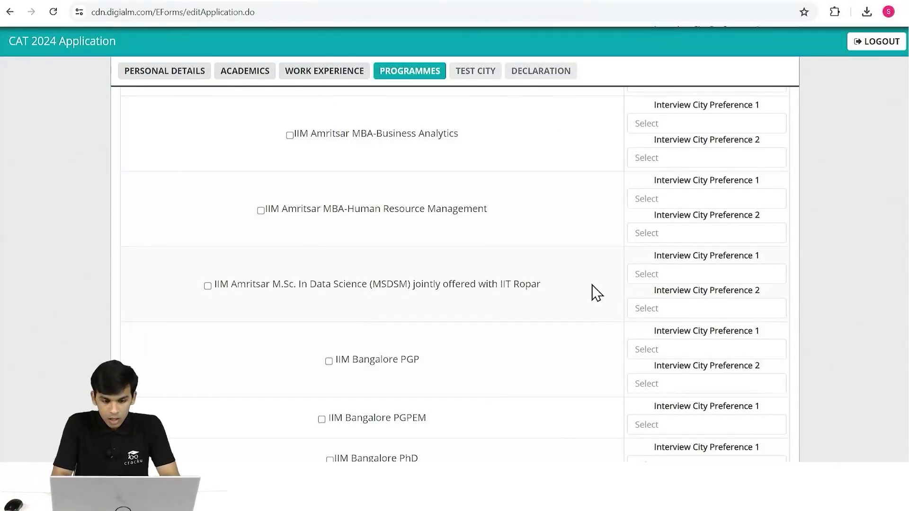
scroll(595, 293, "up", 6)
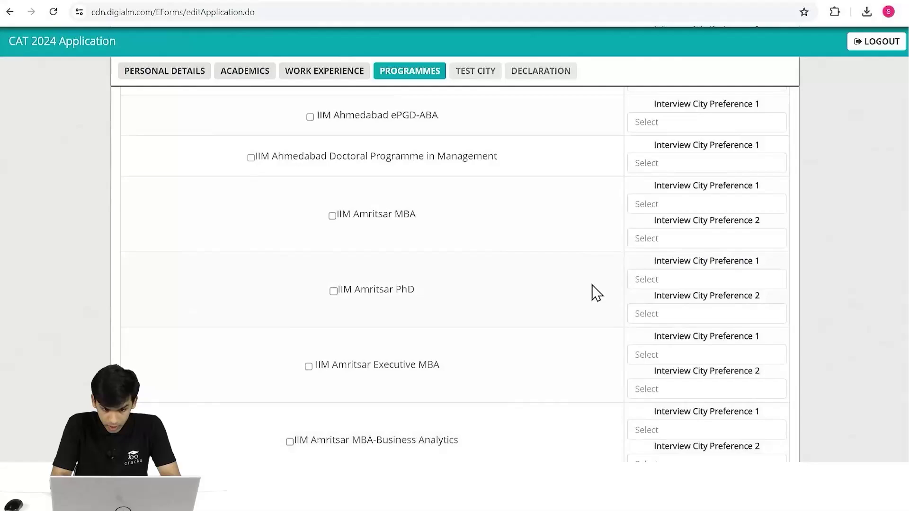
scroll(596, 293, "up", 7)
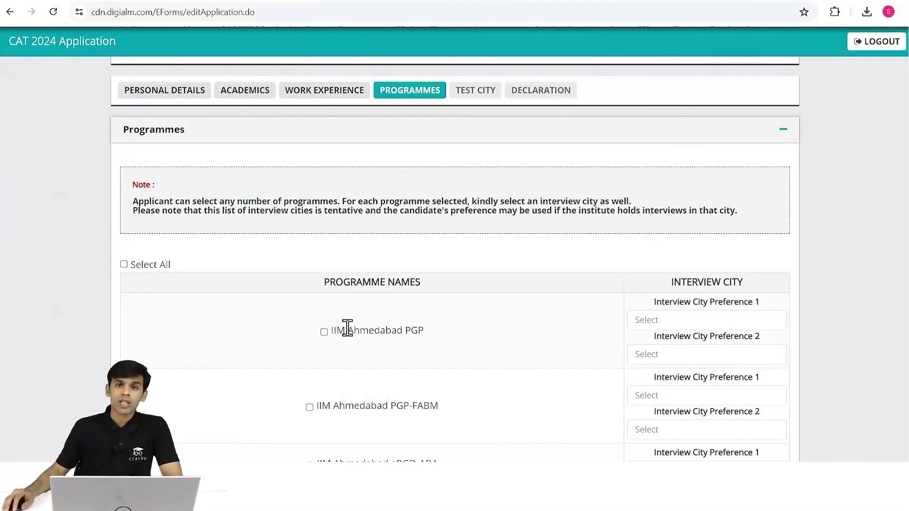
Tick the IIM Ahmedabad PGP, PGP-FABM, ePGD-ABA and Doctoral Programme in Management.
left_click(324, 332)
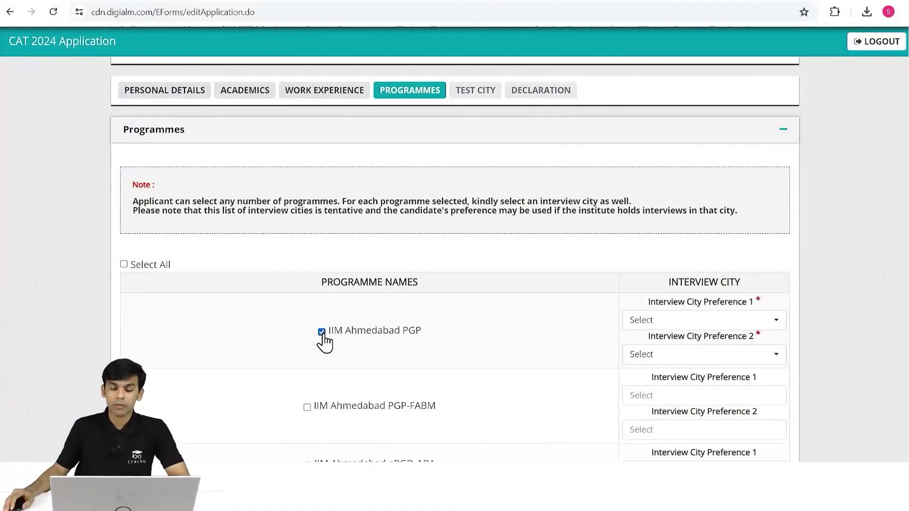
scroll(324, 340, "down", 4)
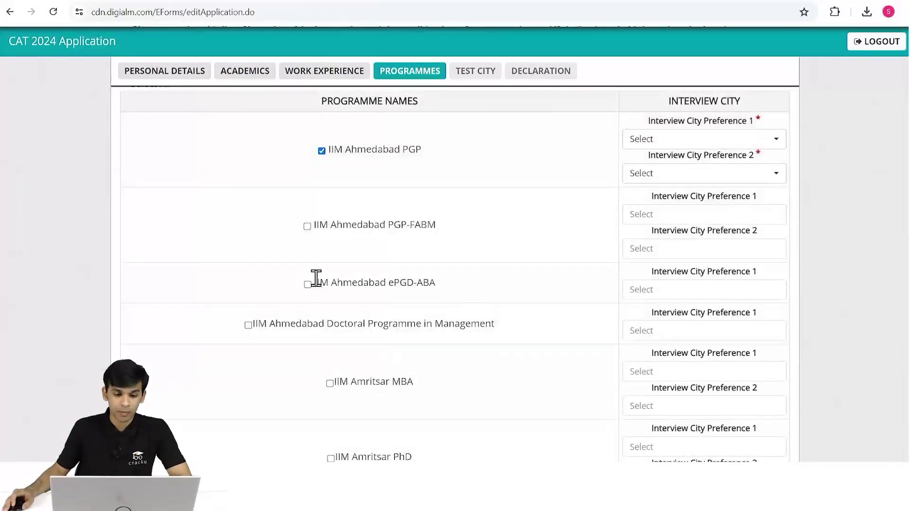
left_click(308, 227)
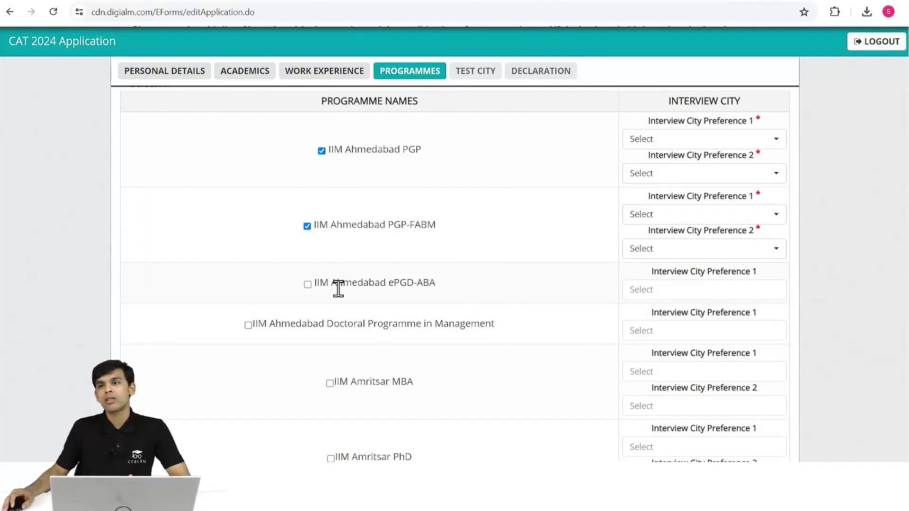
left_click(308, 284)
left_click(248, 324)
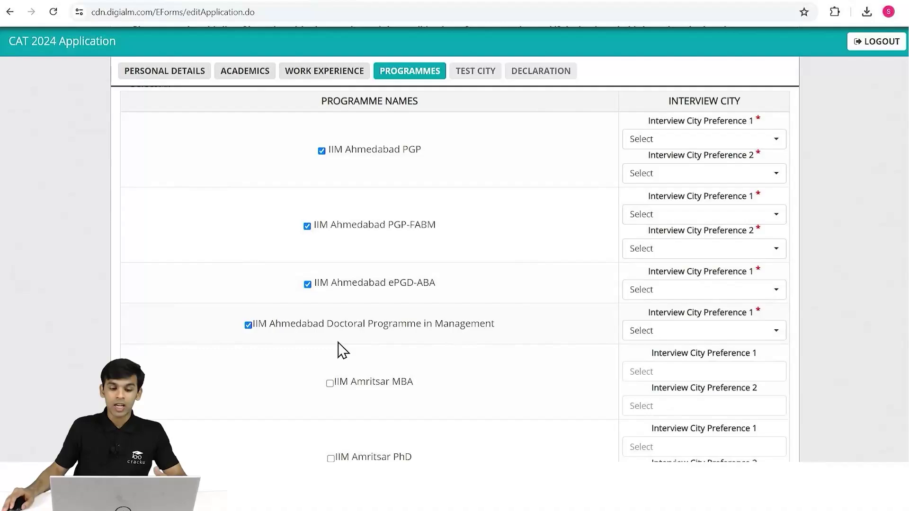
Tick IIM Amritsar MBA, PhD, Executive MBA, MBA-Business Analytics and MBA-HRM.
left_click(330, 383)
scroll(344, 372, "down", 2)
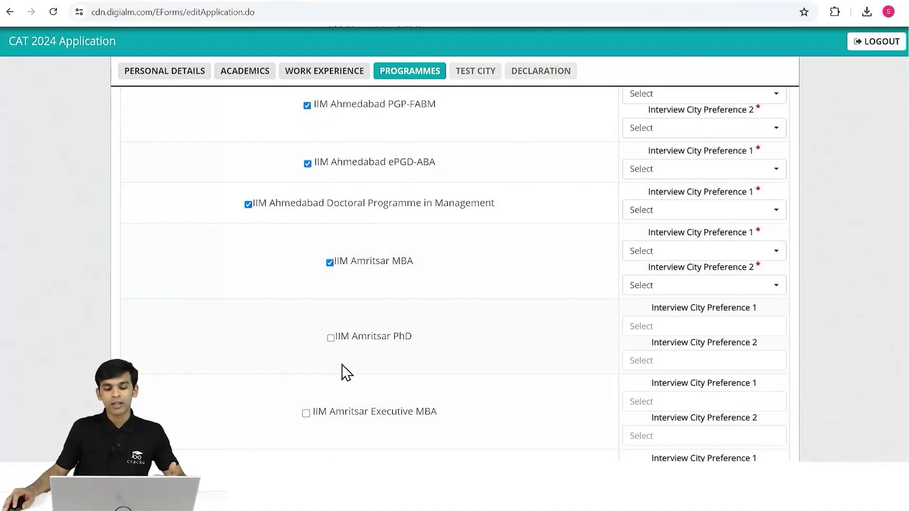
left_click(330, 339)
left_click(306, 413)
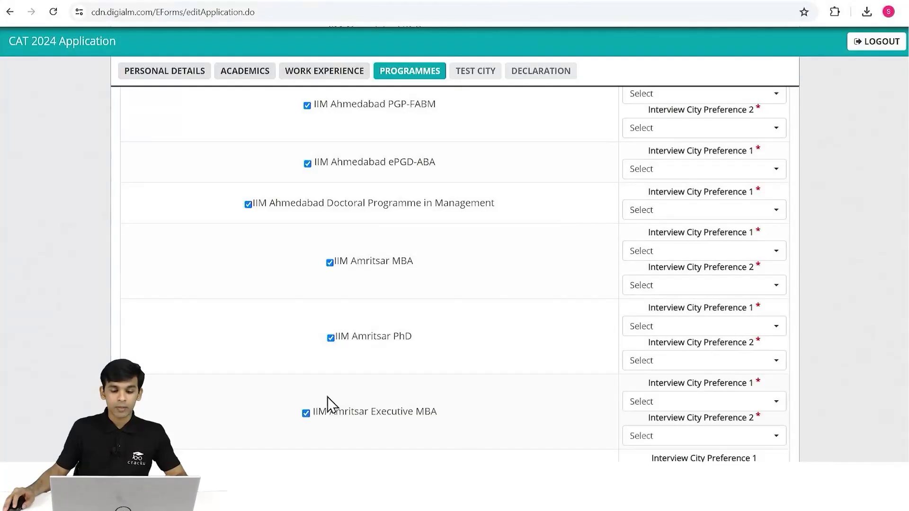
scroll(377, 337, "down", 3)
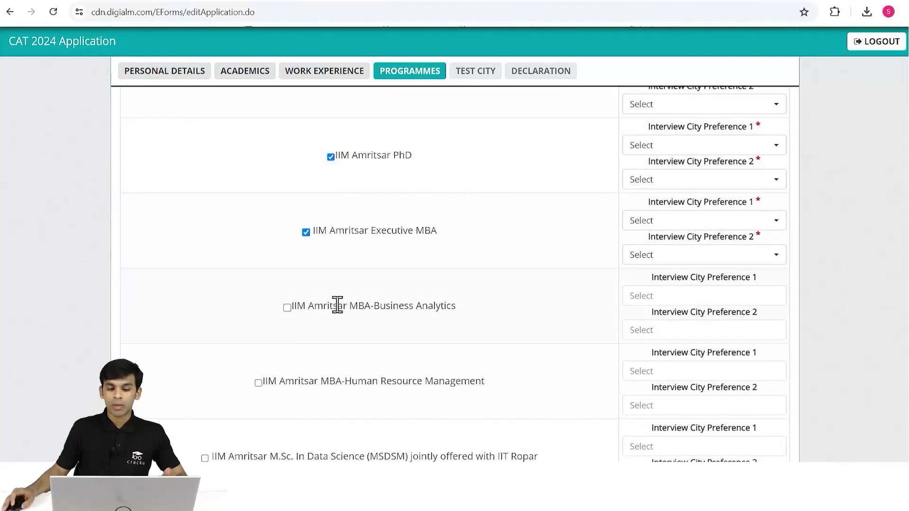
left_click(287, 308)
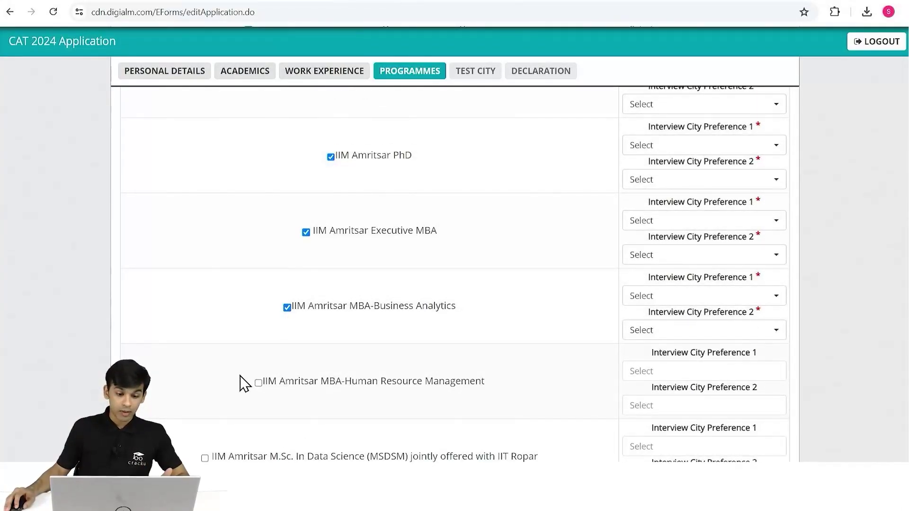
left_click(258, 383)
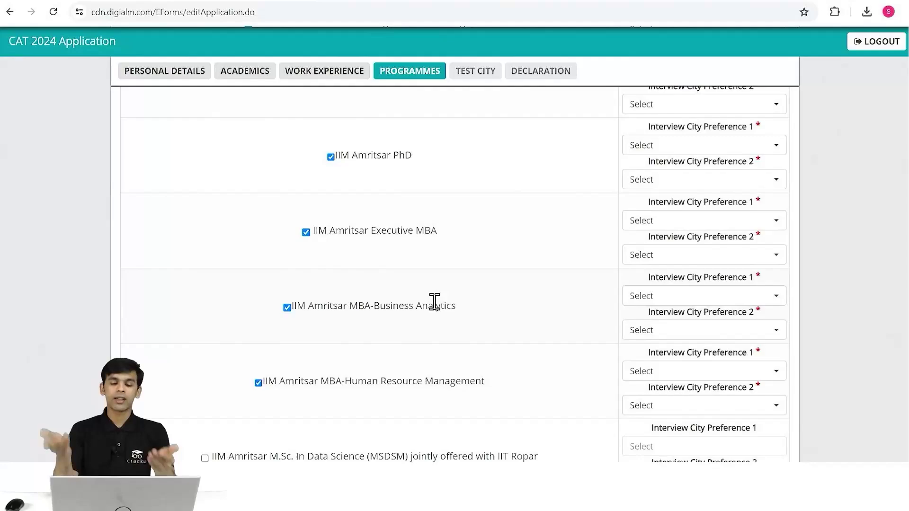
Tick the IIM Amritsar data science M.Sc. and IIM Bangalore PGP, PGPEM, PhD and PGPBA.
scroll(416, 317, "down", 4)
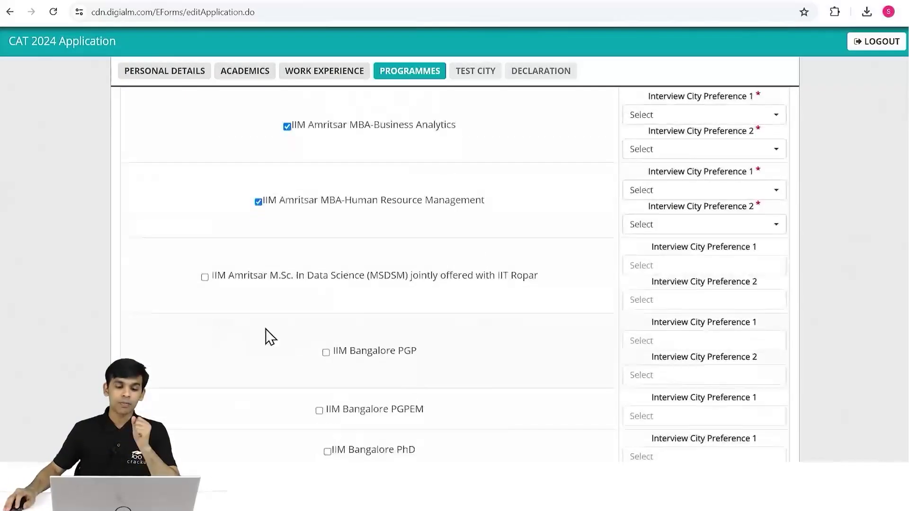
left_click(204, 277)
left_click(325, 352)
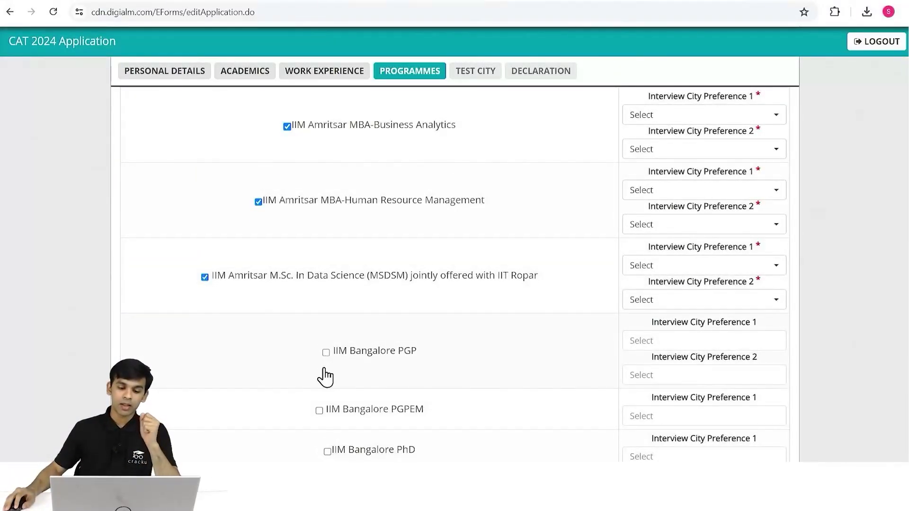
left_click(319, 411)
scroll(341, 332, "down", 4)
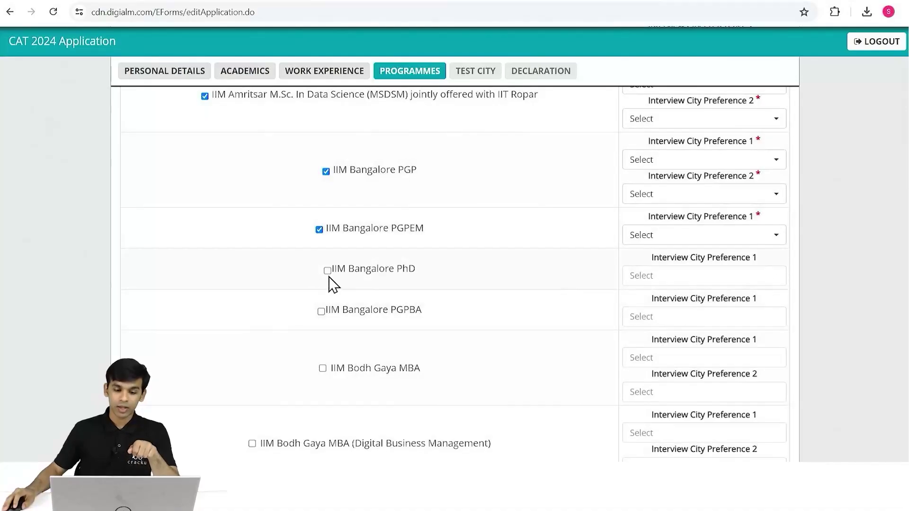
left_click(327, 271)
left_click(321, 311)
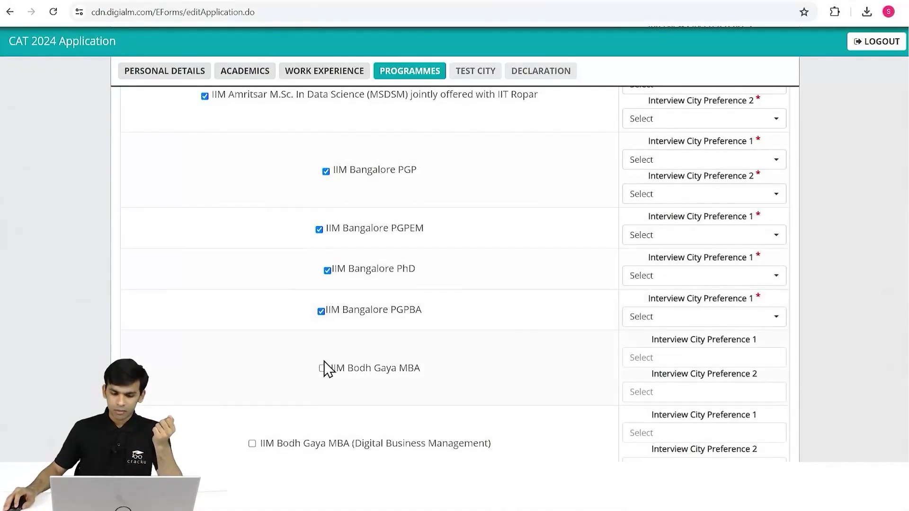
Tick IIM Bodh Gaya MBA, Digital Business Management MBA, Hospital and Healthcare MBA and PhD.
left_click(323, 369)
scroll(322, 369, "down", 4)
left_click(252, 262)
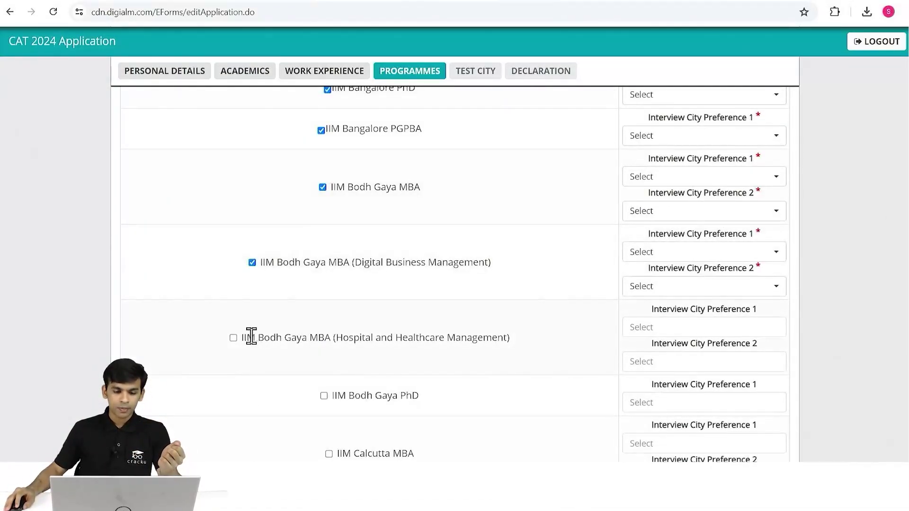
left_click(233, 337)
scroll(298, 339, "down", 1)
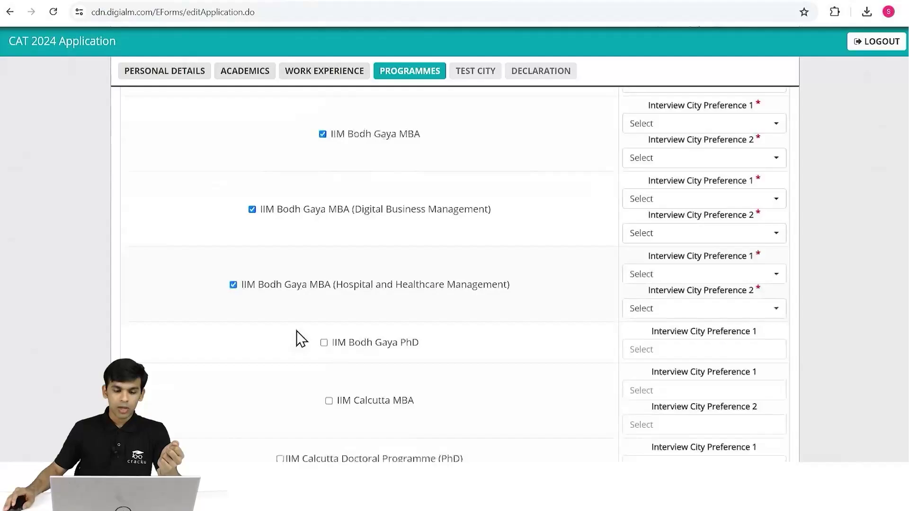
left_click(323, 337)
Tick IIM Calcutta MBA and PhD, plus IIM Indore PGP, PGP-HRM, MSDSM and Doctoral Programme.
left_click(328, 394)
scroll(346, 389, "down", 3)
left_click(279, 270)
left_click(334, 328)
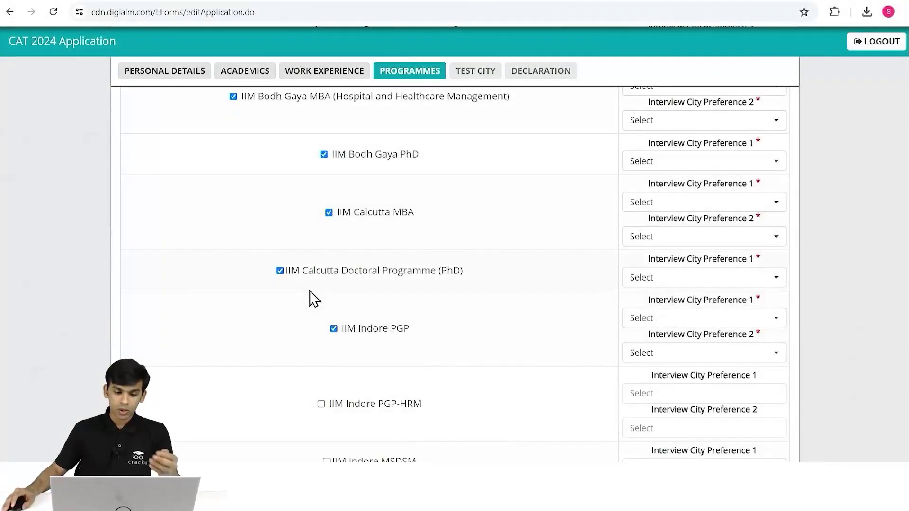
scroll(369, 327, "down", 2)
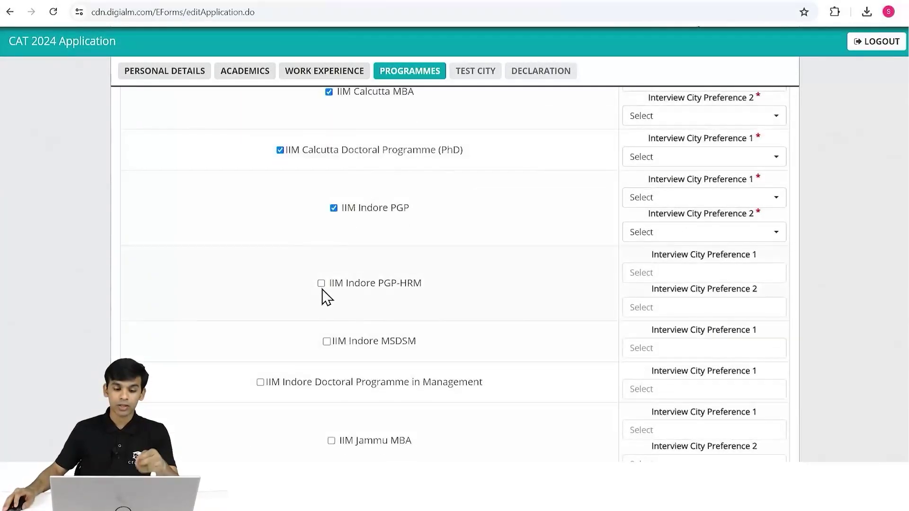
left_click(321, 283)
left_click(327, 341)
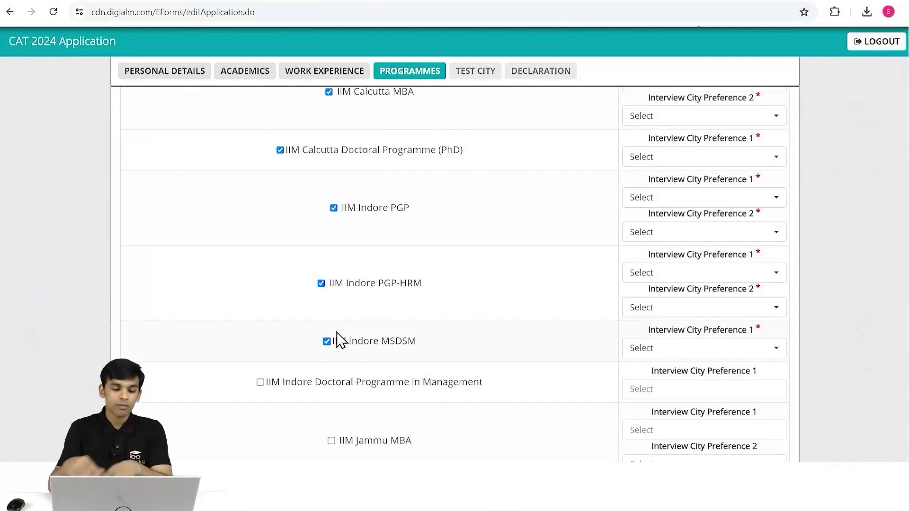
left_click(260, 382)
Tick all five IIM Jammu programmes: MBA, Hospital Administration MBA, PhD, PhD (Working Professionals), Executive MBA.
scroll(395, 375, "down", 3)
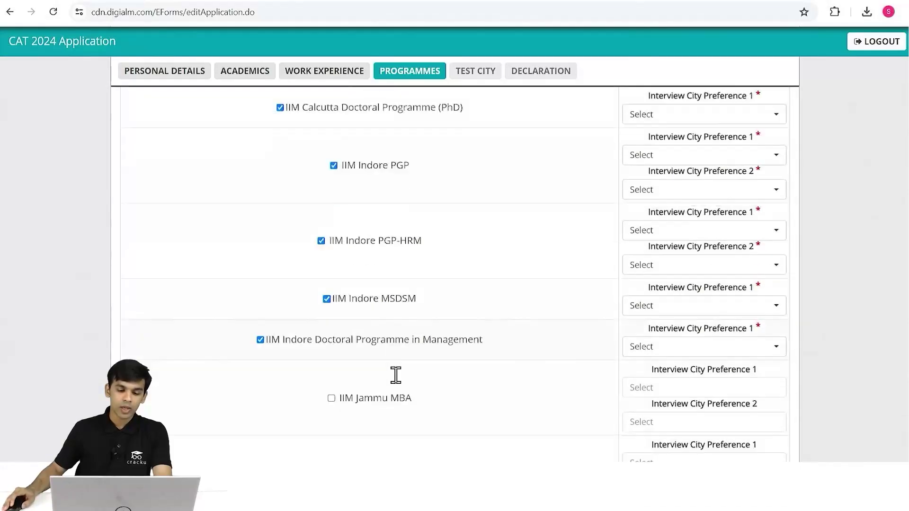
left_click(331, 320)
scroll(284, 317, "down", 4)
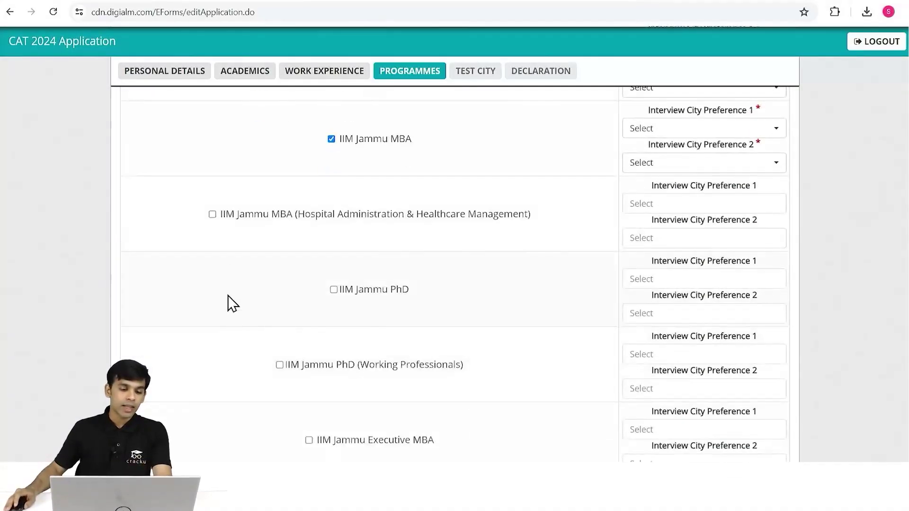
left_click(212, 216)
left_click(334, 291)
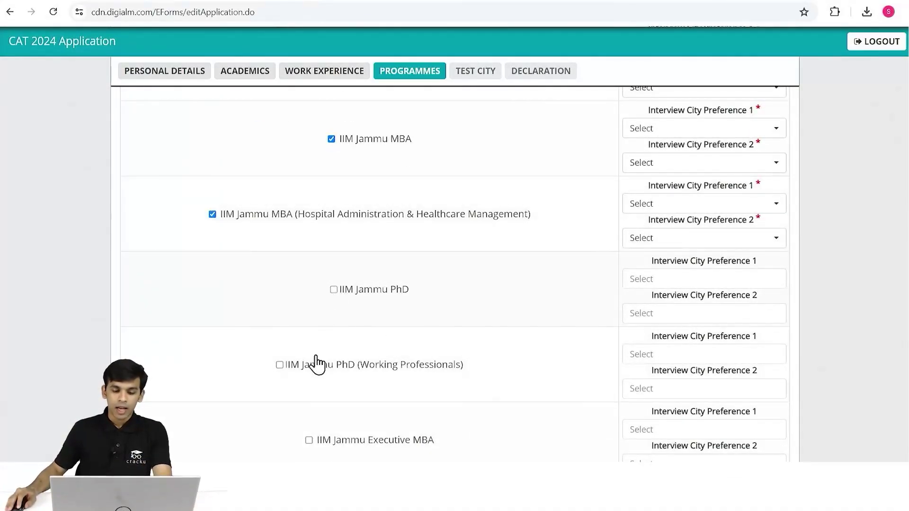
left_click(314, 363)
scroll(314, 332, "down", 4)
left_click(310, 259)
Tick IIM Kashipur MBA, EMBA and PhD.
left_click(327, 335)
scroll(326, 331, "down", 3)
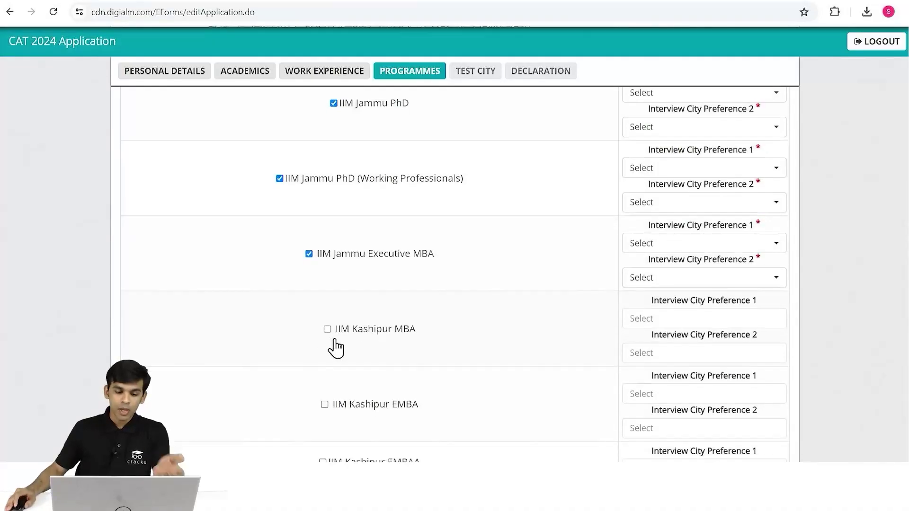
left_click(324, 289)
left_click(330, 389)
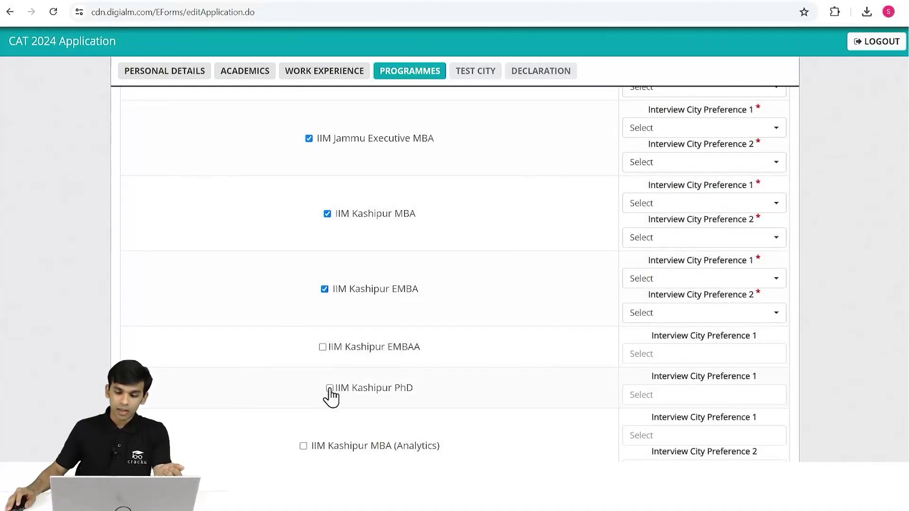
scroll(575, 298, "down", 15)
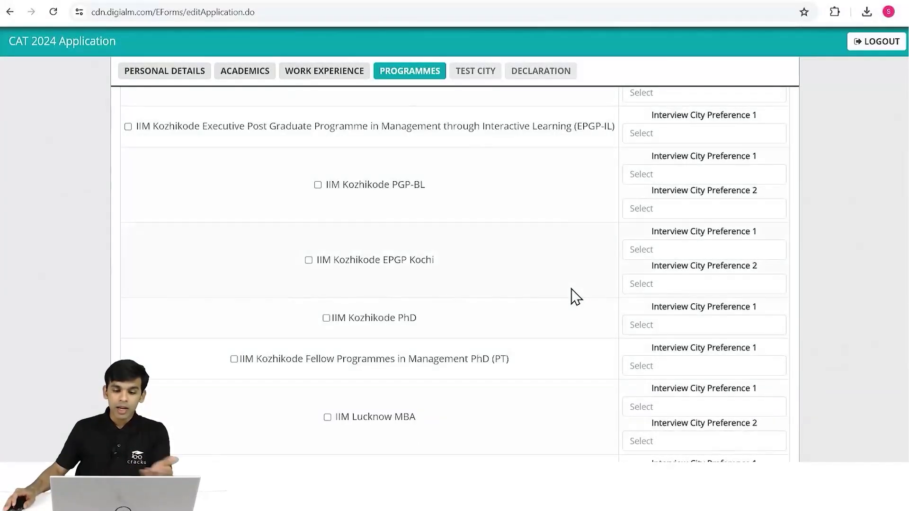
scroll(547, 264, "up", 6)
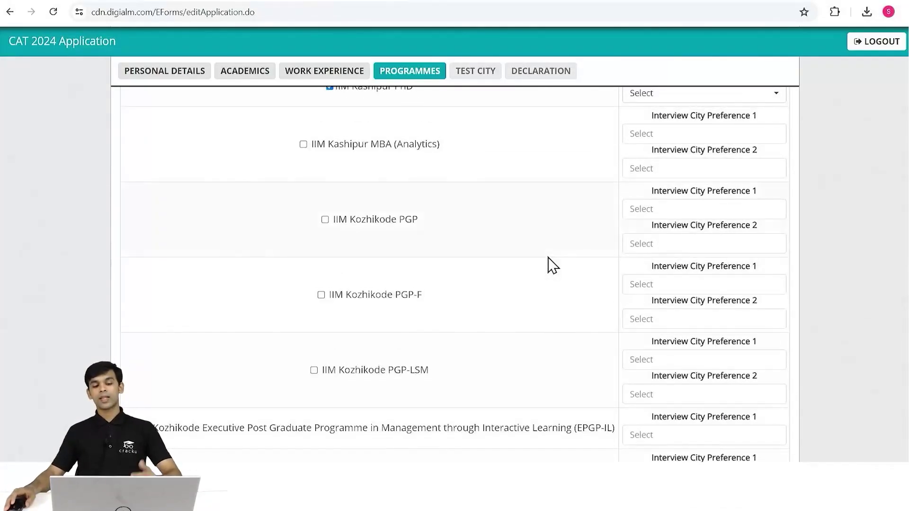
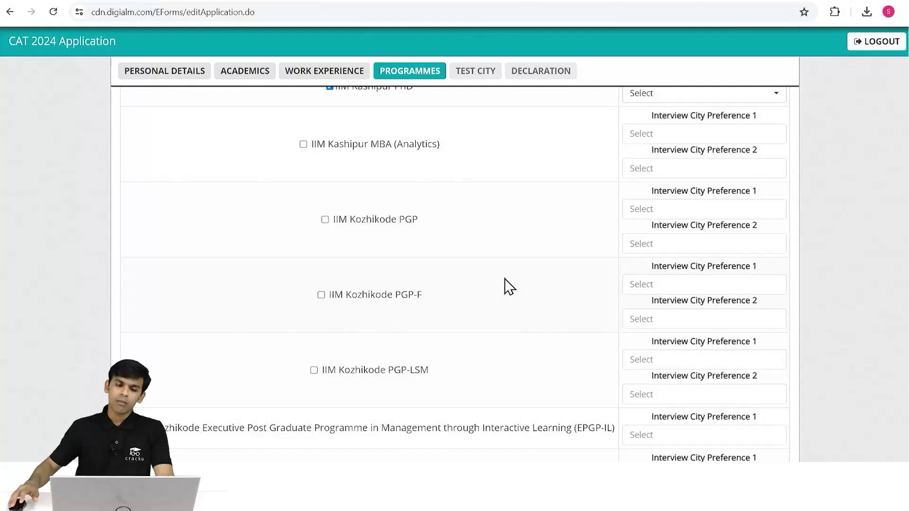
Tick all four IIM Nagpur programmes: MBA, E-MBA, PhD and E-PhD.
scroll(686, 169, "down", 5)
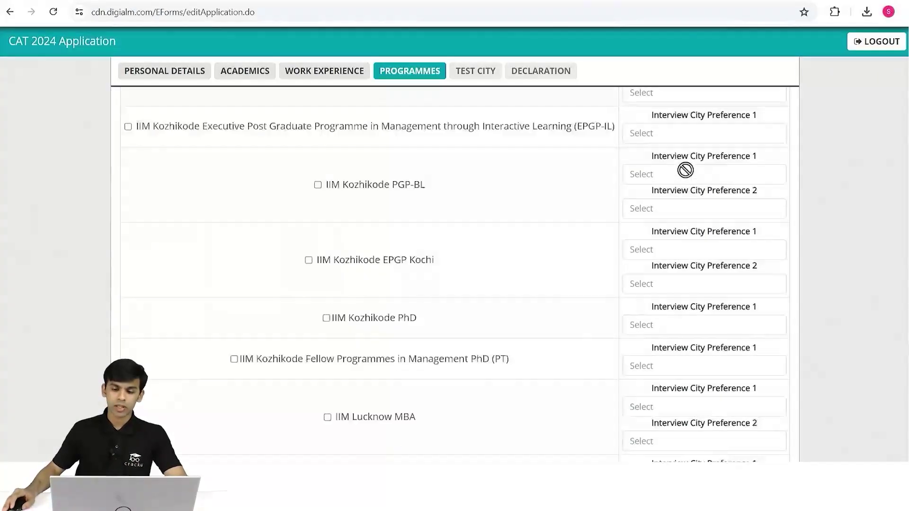
scroll(686, 170, "down", 20)
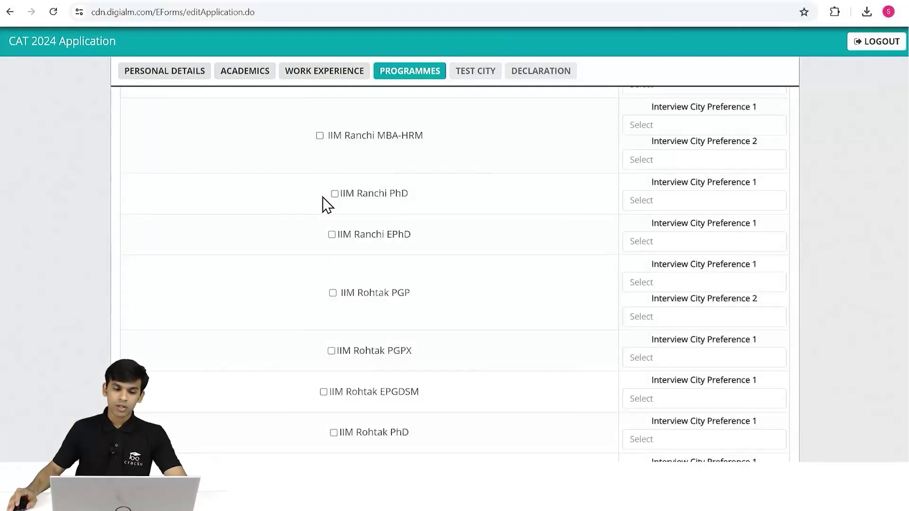
scroll(327, 205, "up", 10)
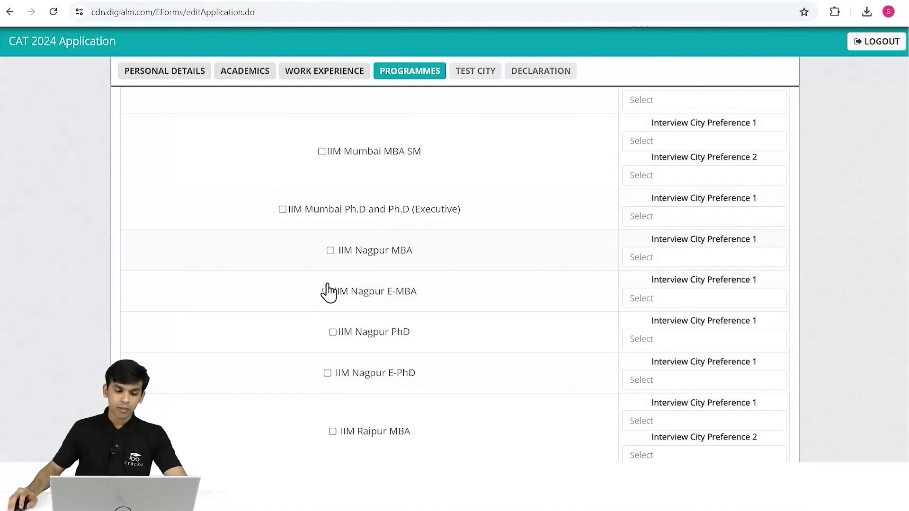
left_click(330, 250)
left_click(325, 292)
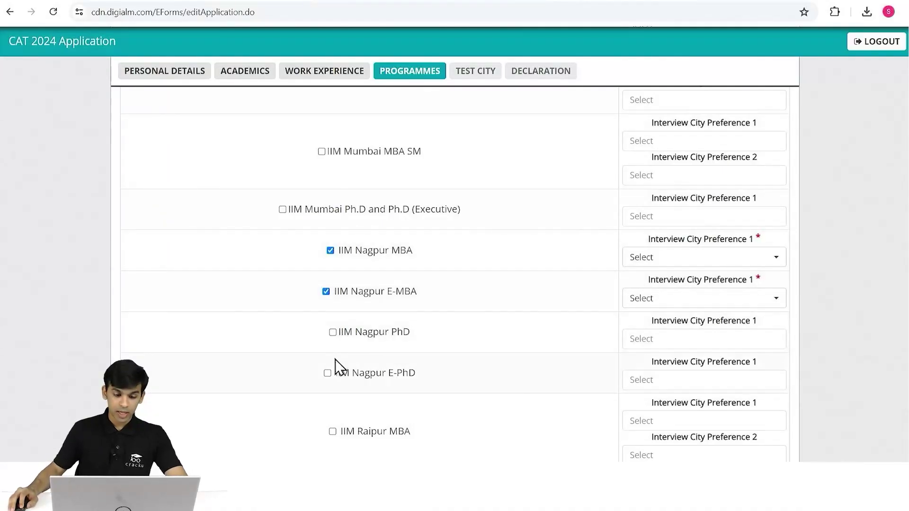
left_click(332, 333)
scroll(334, 369, "down", 2)
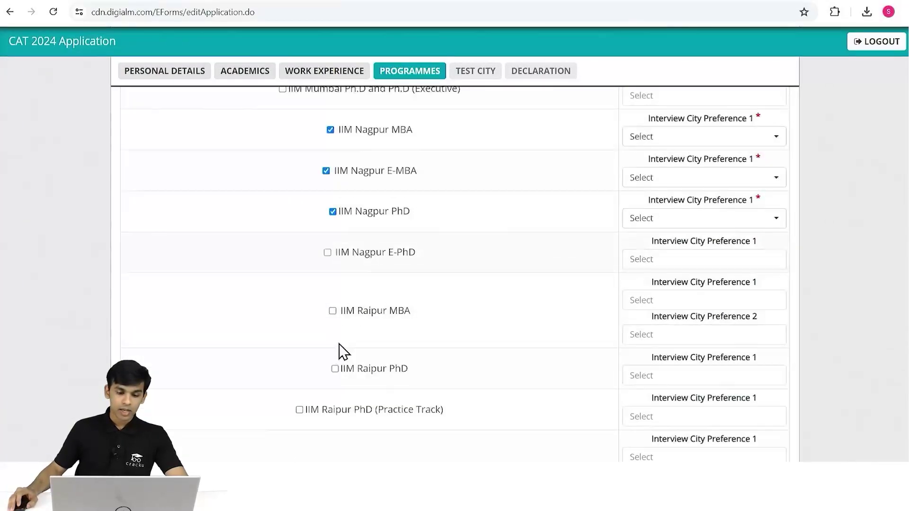
left_click(327, 252)
Tick IIM Raipur PhD and PhD (Practice Track), then scroll to the list's bottom.
scroll(336, 325, "down", 1)
scroll(344, 330, "down", 1)
left_click(335, 310)
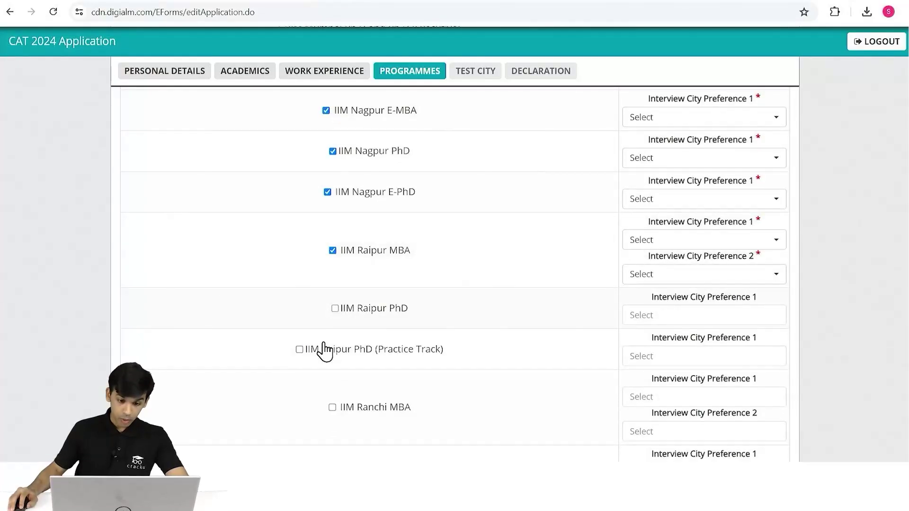
left_click(299, 351)
scroll(319, 371, "down", 4)
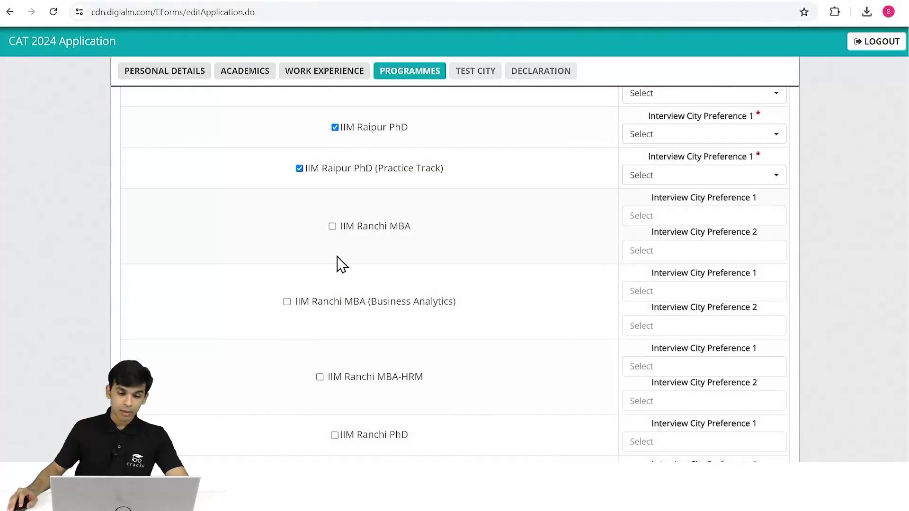
scroll(355, 254, "down", 20)
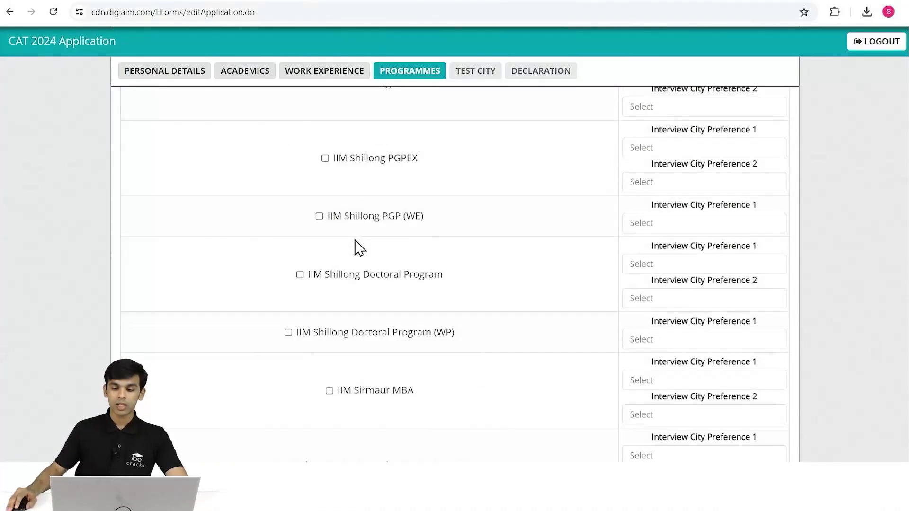
scroll(358, 244, "down", 8)
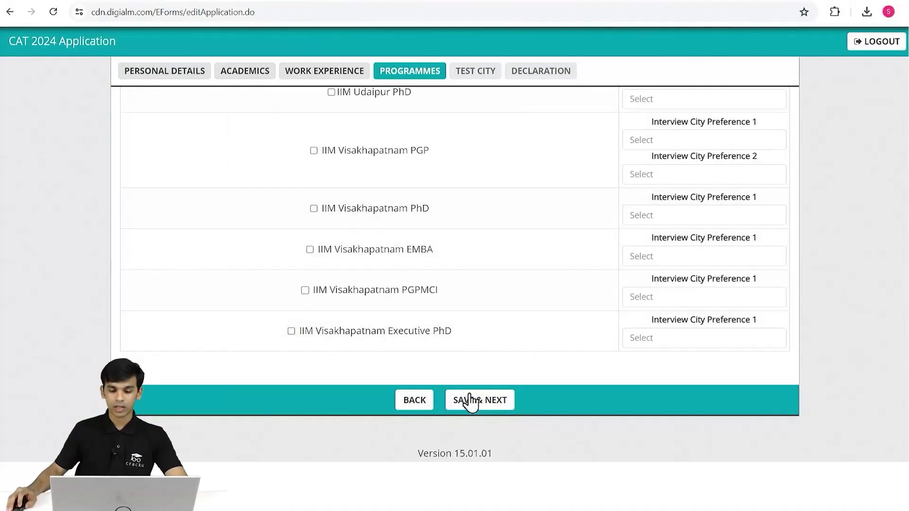
Give IIM Ahmedabad PGP interview cities Ahmedabad (first) and Bengaluru (second), and untick PGP-FABM.
left_click(470, 402)
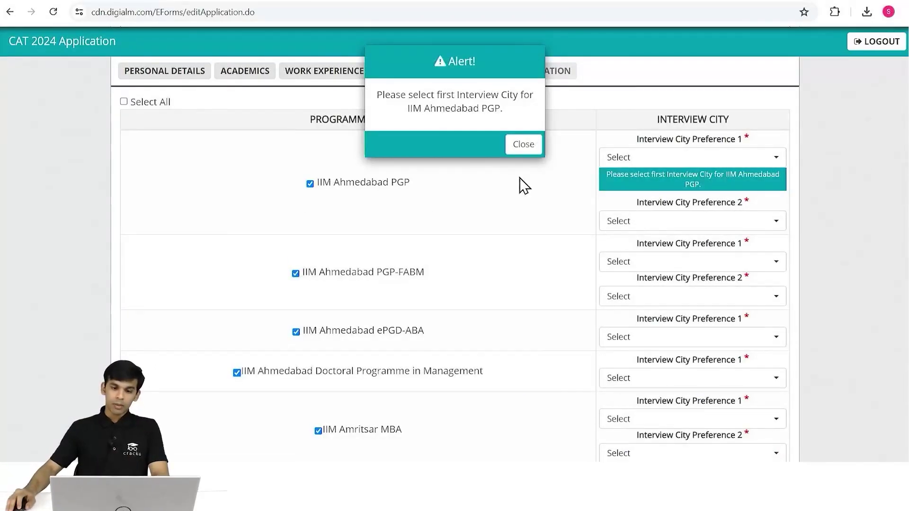
left_click(523, 147)
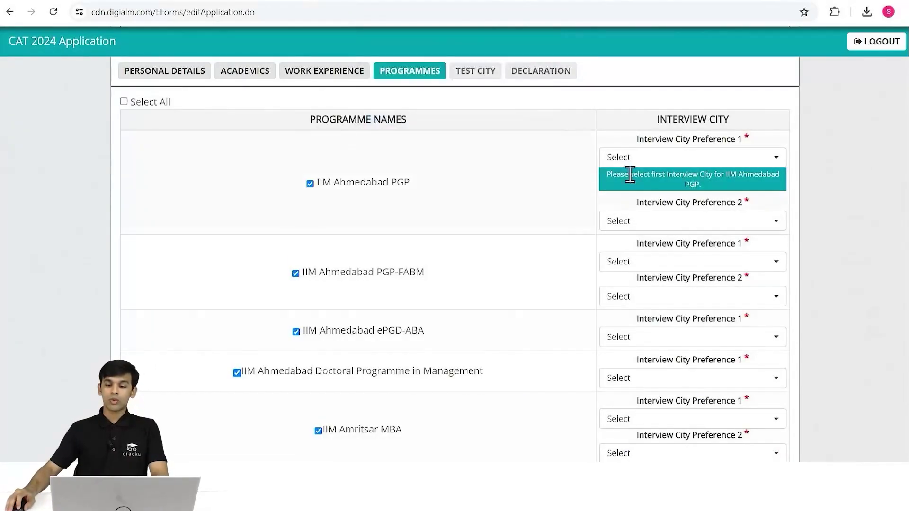
left_click(711, 160)
left_click(668, 220)
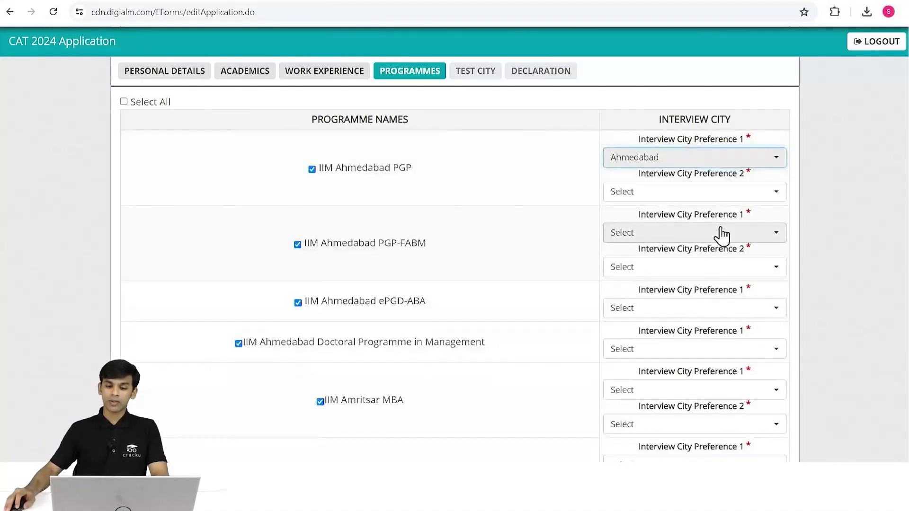
left_click(714, 198)
left_click(656, 272)
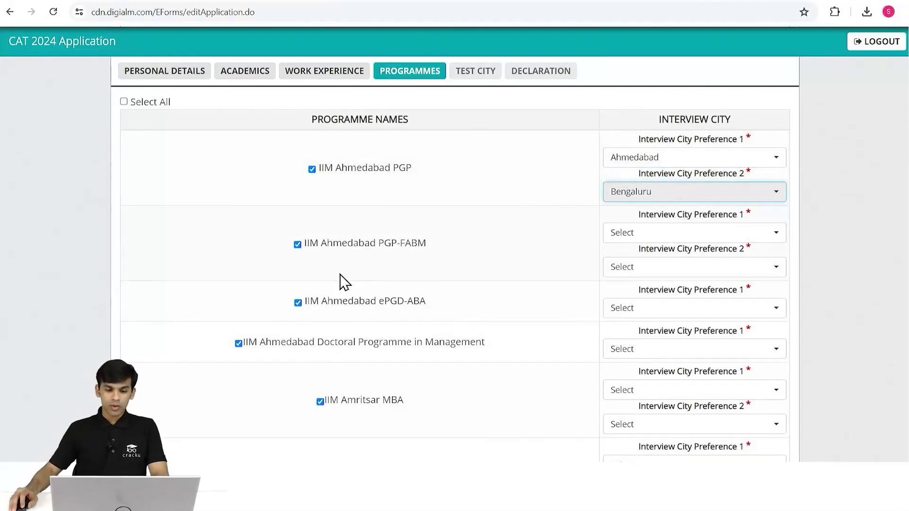
left_click(297, 245)
Untick IIM Ahmedabad ePGD-ABA and Doctoral, plus Amritsar MBA, PhD, Executive MBA and MBA-HRM.
left_click(298, 303)
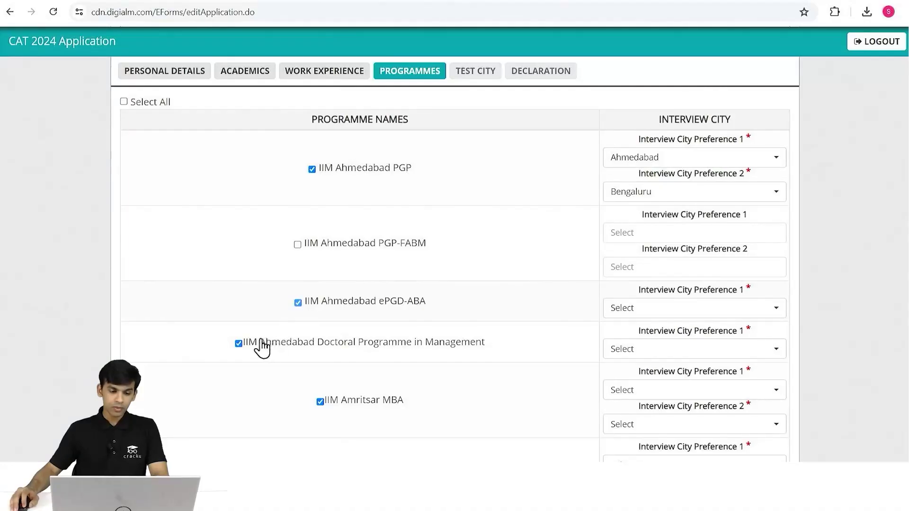
left_click(238, 343)
scroll(331, 393, "down", 4)
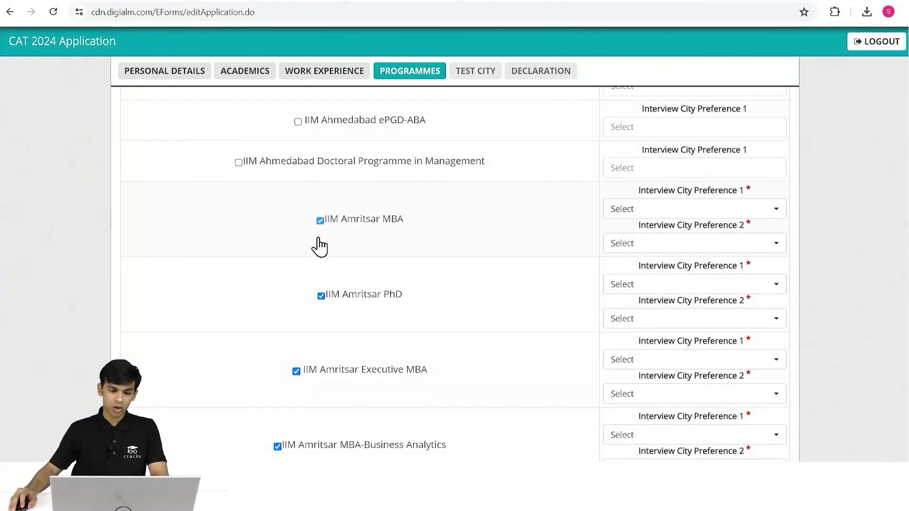
left_click(320, 221)
left_click(321, 296)
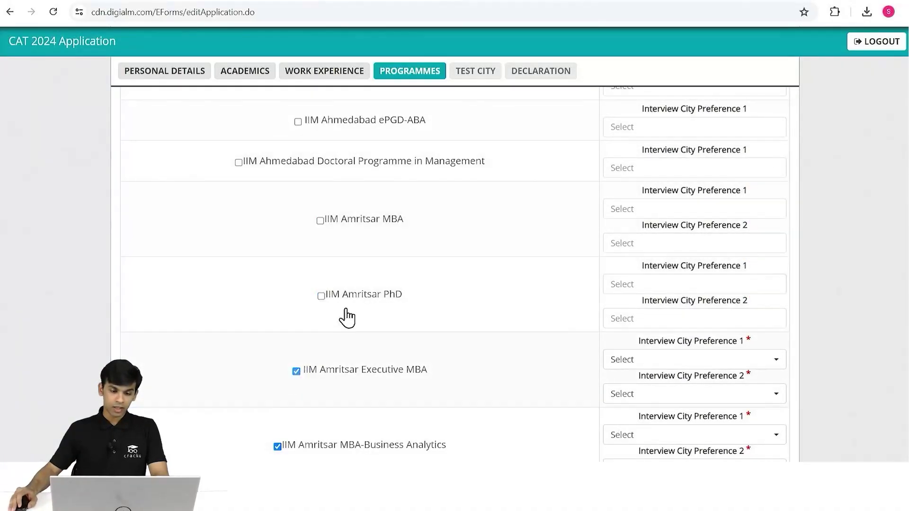
left_click(296, 372)
scroll(298, 284, "down", 5)
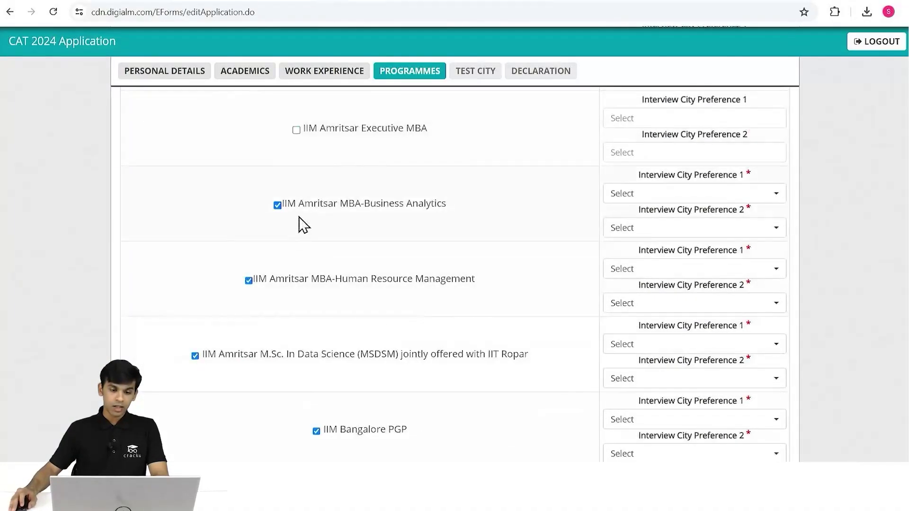
left_click(249, 281)
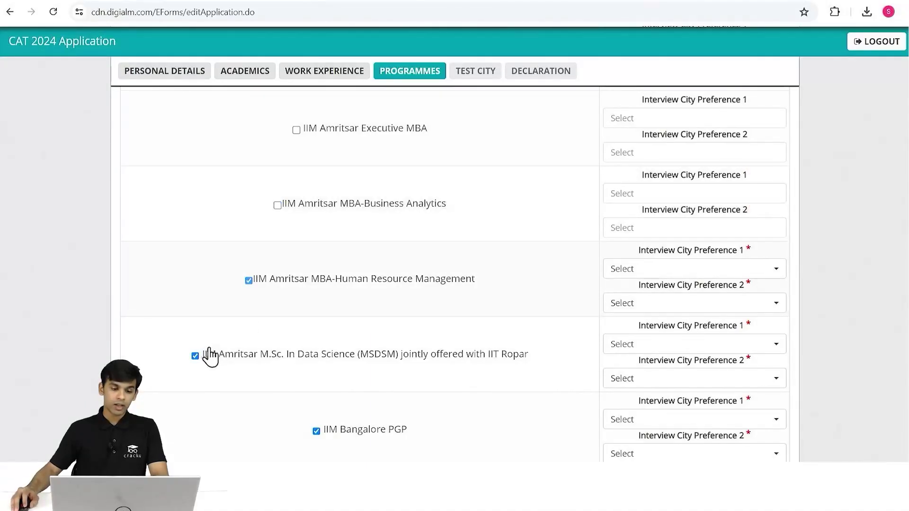
Untick IIM Bangalore PGP, PGPEM, PhD and PGPBA.
left_click(316, 432)
scroll(362, 367, "down", 5)
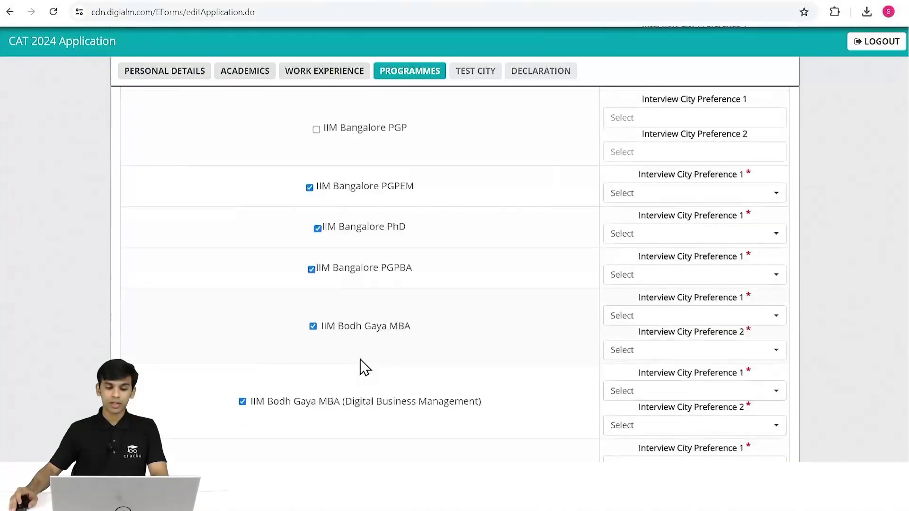
left_click(310, 187)
left_click(317, 228)
left_click(311, 270)
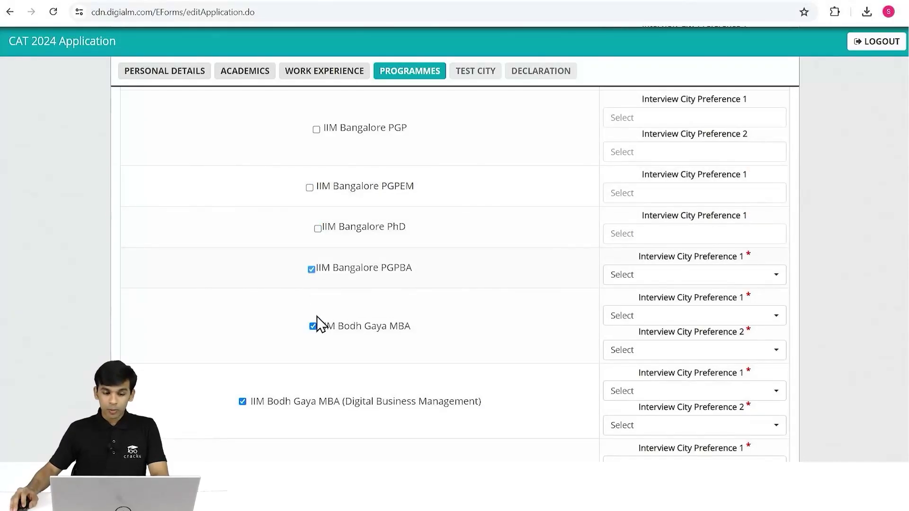
Untick IIM Bodh Gaya MBA, MBA (Digital Business), Hospital and Healthcare MBA and PhD.
left_click(313, 327)
scroll(327, 308, "down", 3)
left_click(244, 281)
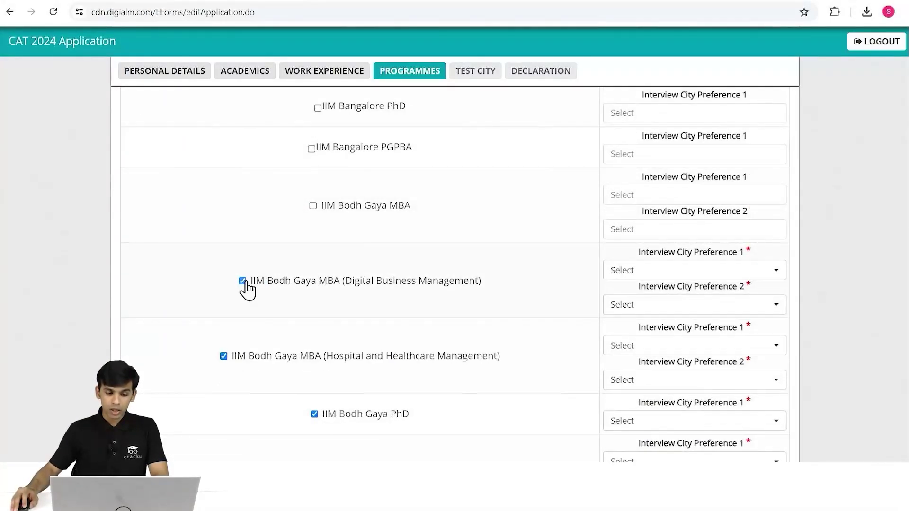
left_click(223, 356)
left_click(315, 415)
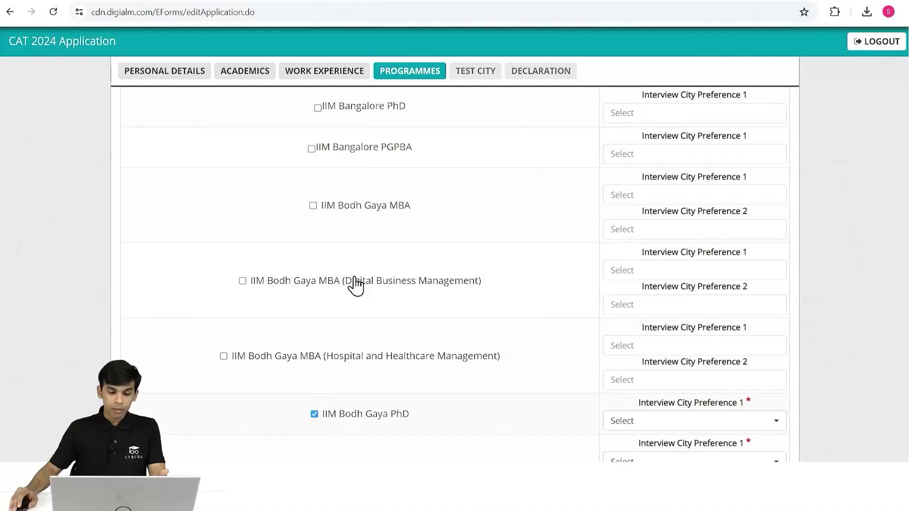
scroll(369, 270, "down", 5)
Untick IIM Calcutta MBA and PhD, Indore PGP, MSDSM and Doctoral, and Jammu MBA.
left_click(319, 230)
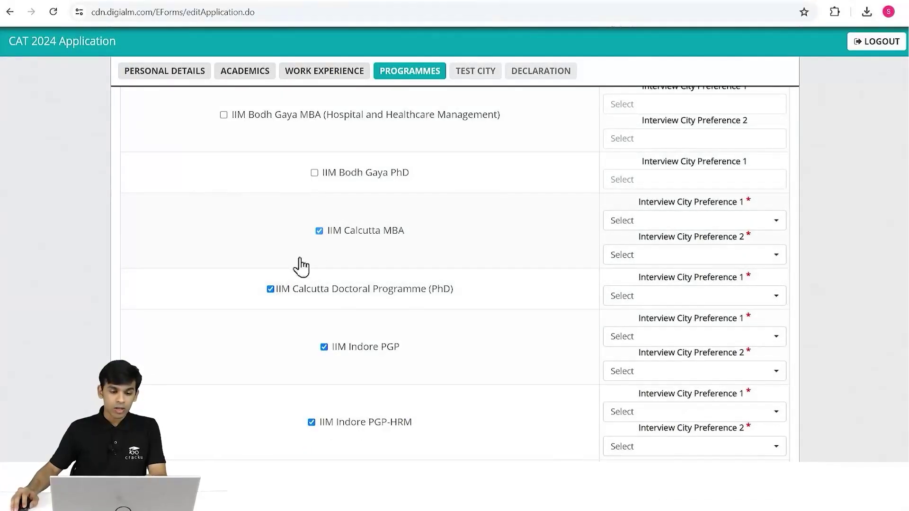
left_click(271, 289)
left_click(324, 347)
scroll(345, 258, "down", 4)
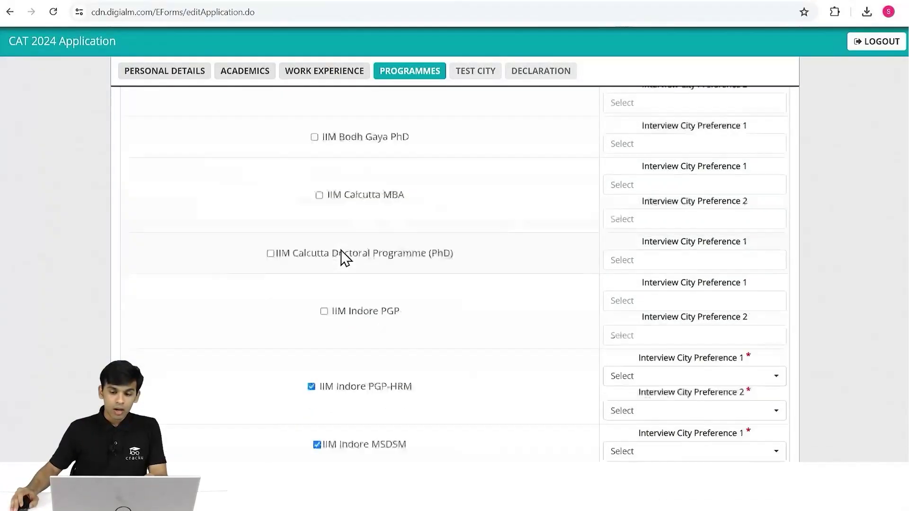
left_click(317, 300)
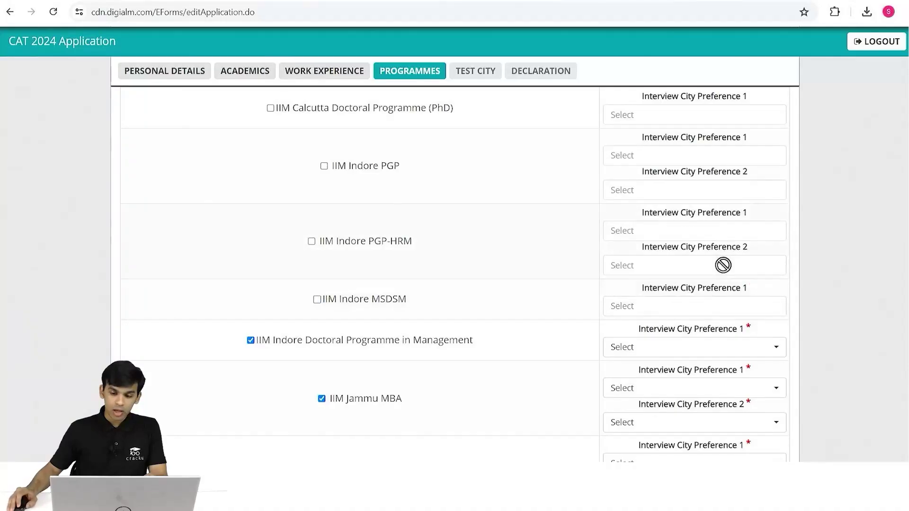
left_click(251, 341)
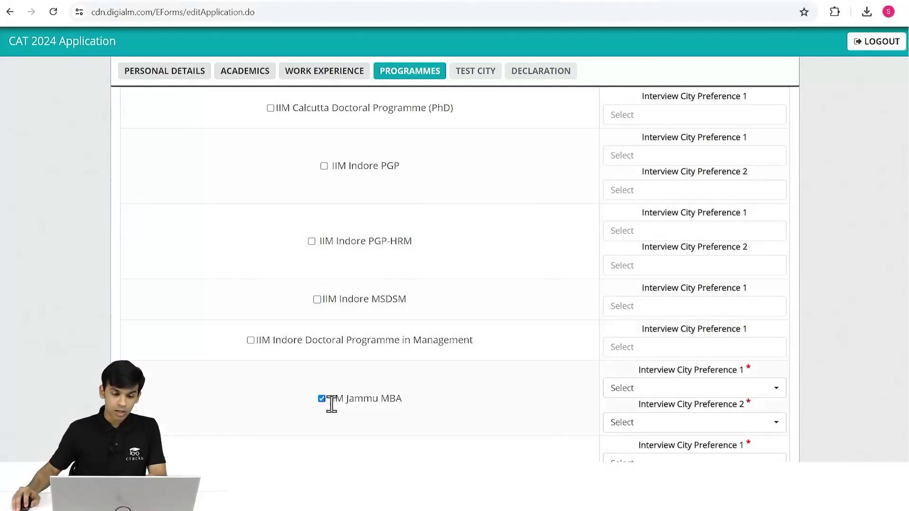
left_click(322, 399)
scroll(360, 331, "down", 10)
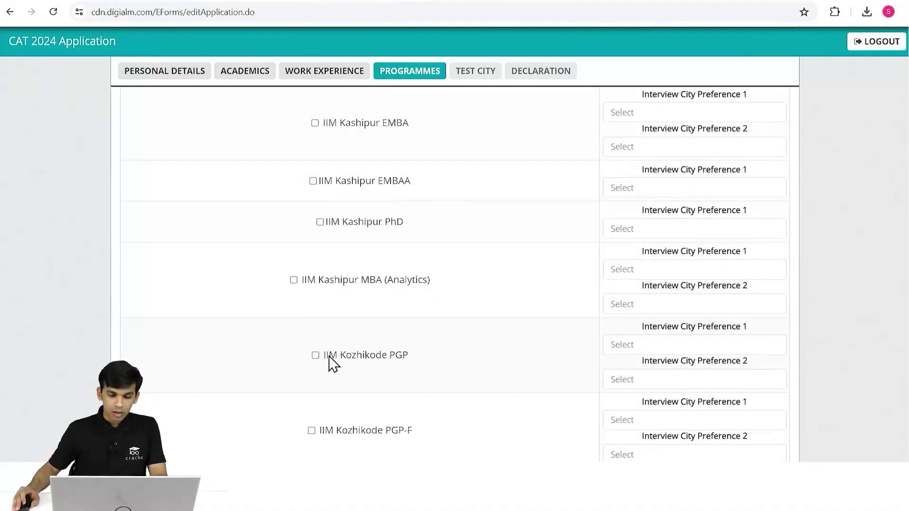
scroll(341, 355, "up", 20)
scroll(405, 328, "up", 10)
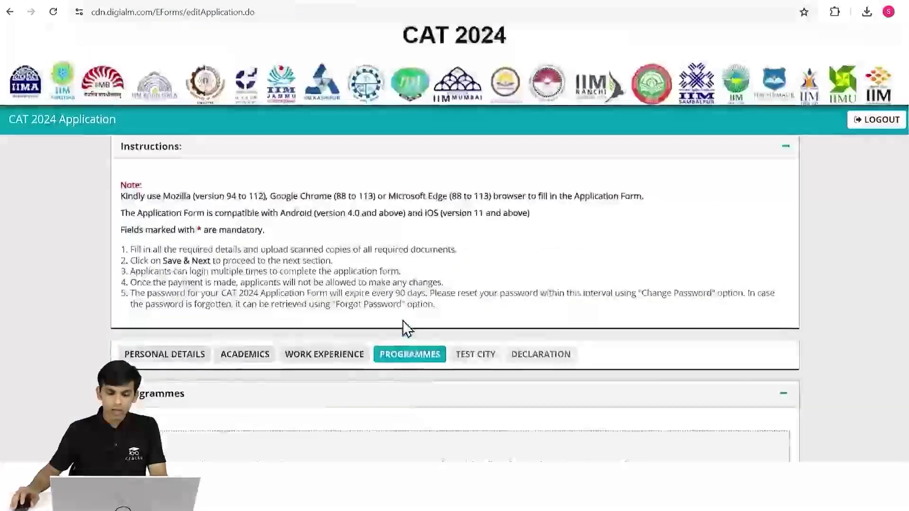
Check the second interview city list and keep Bengaluru selected.
scroll(658, 284, "down", 5)
left_click(720, 259)
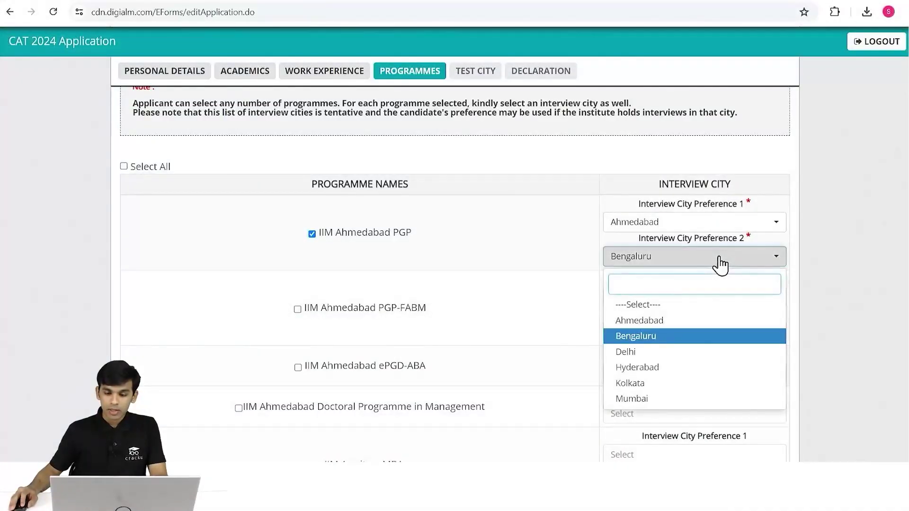
left_click(719, 258)
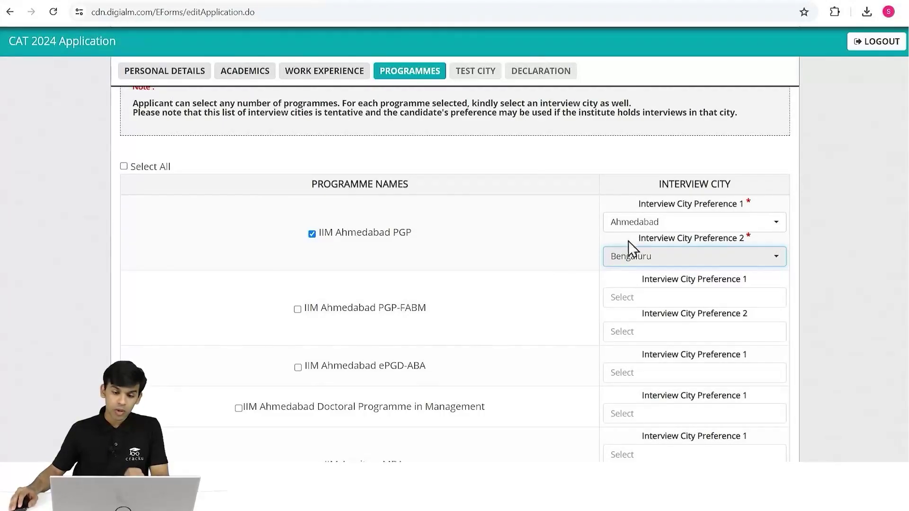
scroll(518, 235, "down", 20)
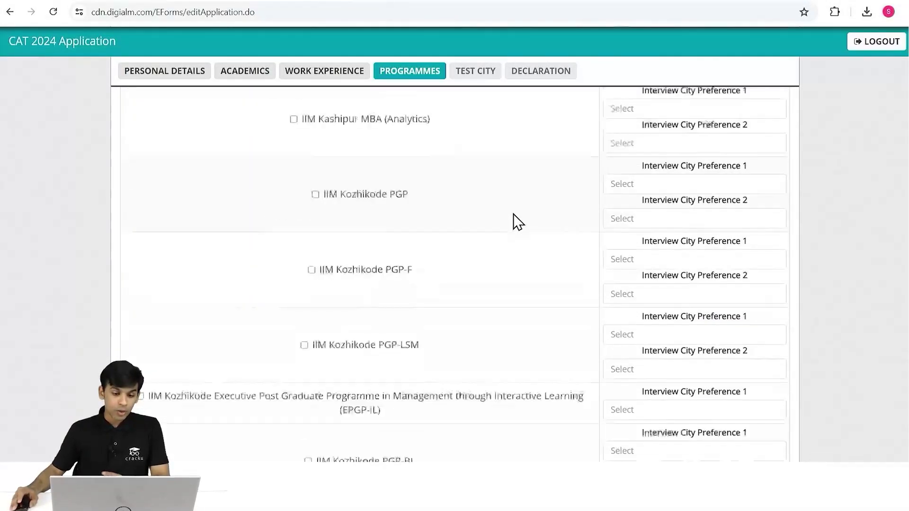
scroll(518, 222, "down", 20)
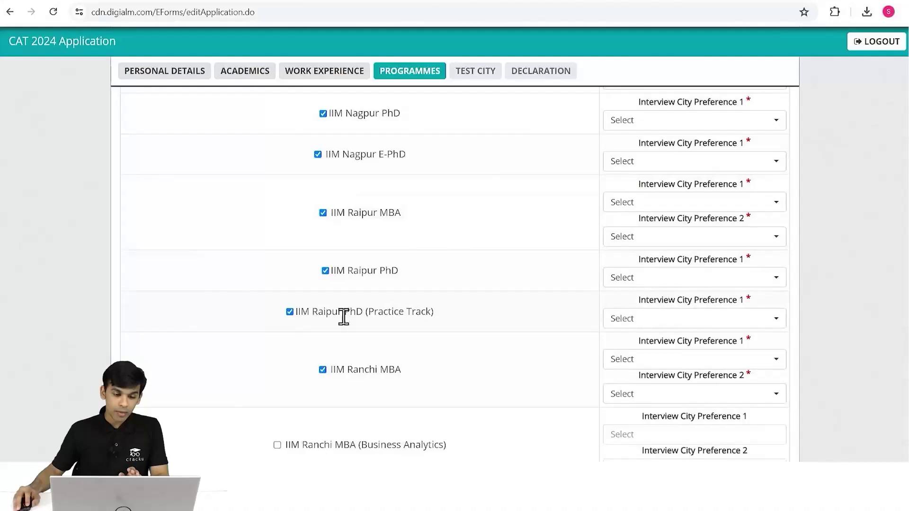
Untick IIM Ranchi MBA, Raipur PhD, Raipur MBA and Nagpur E-PhD.
left_click(323, 370)
left_click(325, 271)
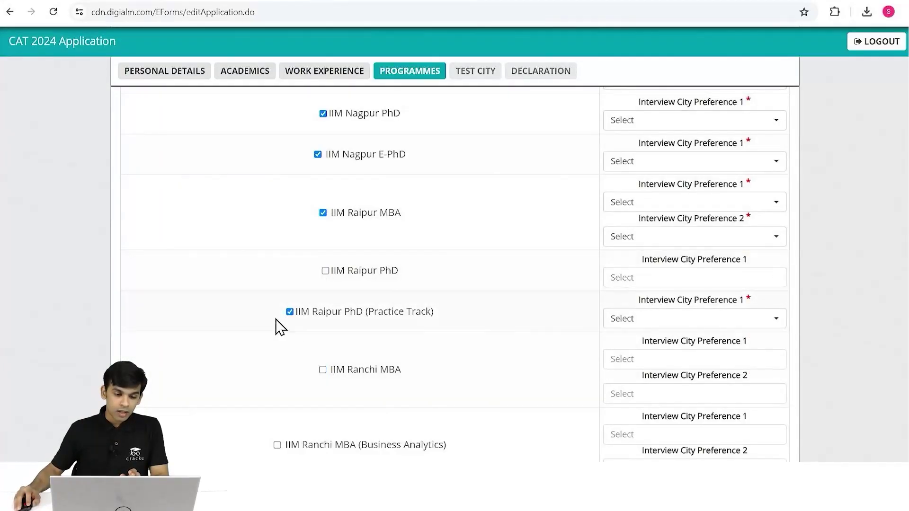
left_click(323, 212)
left_click(318, 154)
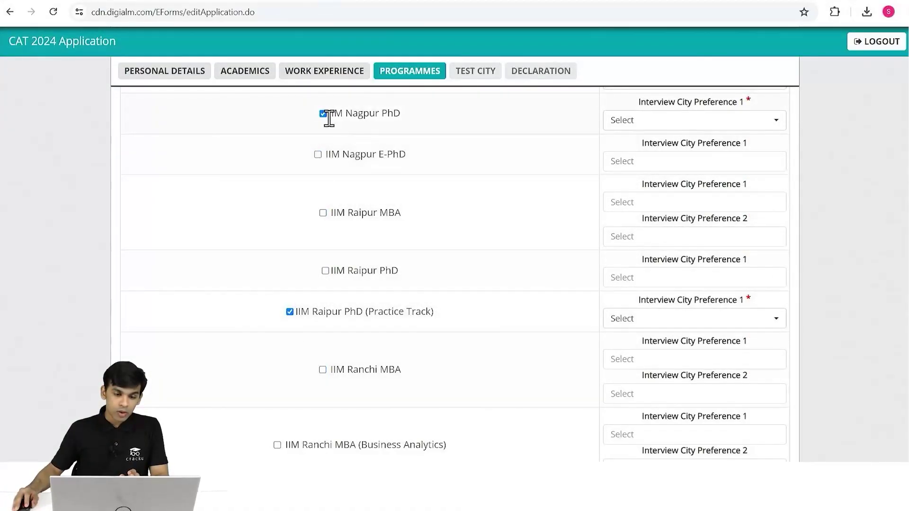
Untick IIM Nagpur PhD, MBA, E-MBA and Raipur PhD (Practice Track).
scroll(325, 151, "up", 1)
left_click(323, 175)
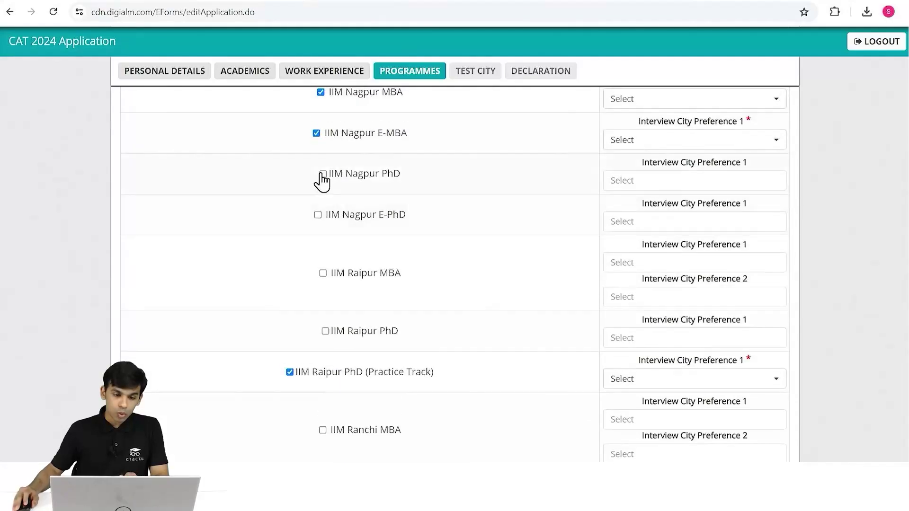
left_click(321, 93)
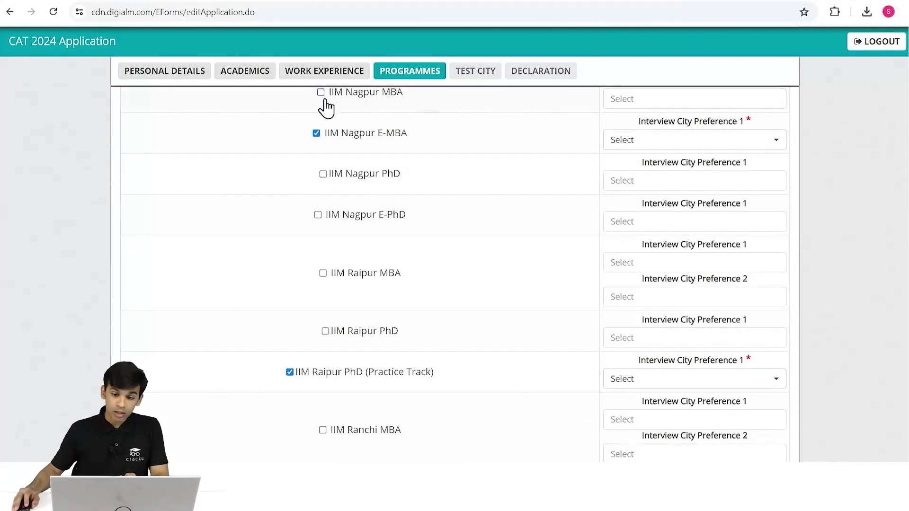
left_click(316, 133)
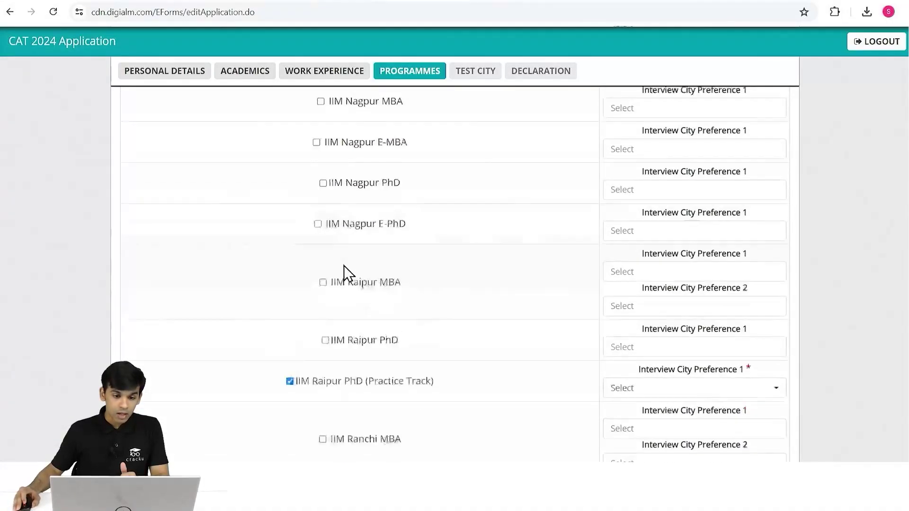
scroll(345, 275, "down", 3)
left_click(288, 252)
scroll(440, 265, "down", 18)
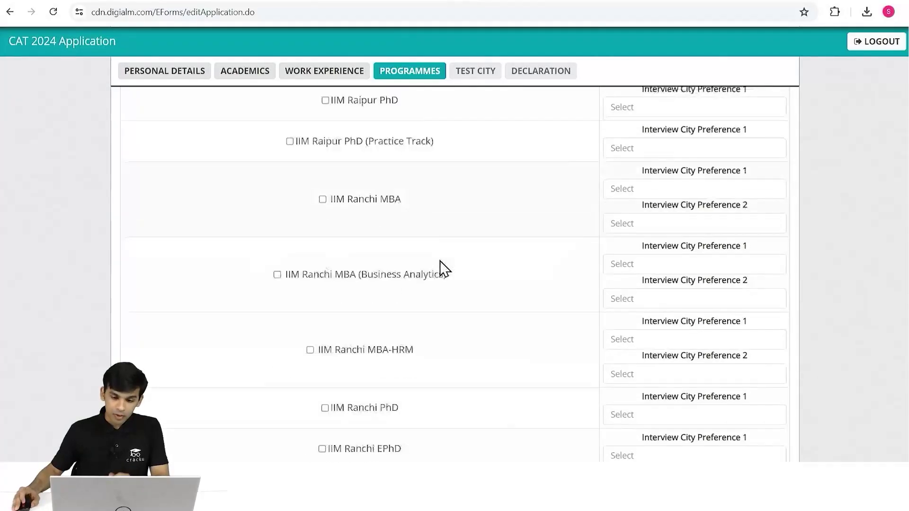
scroll(445, 265, "down", 20)
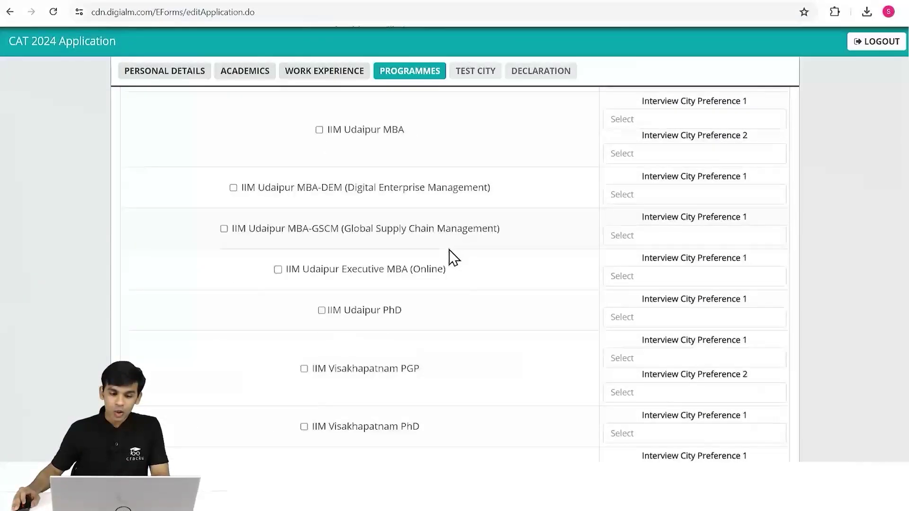
Save the programme choices and pick Nellore, Rajahmundry and Kakinada as test cities 1–3.
left_click(481, 406)
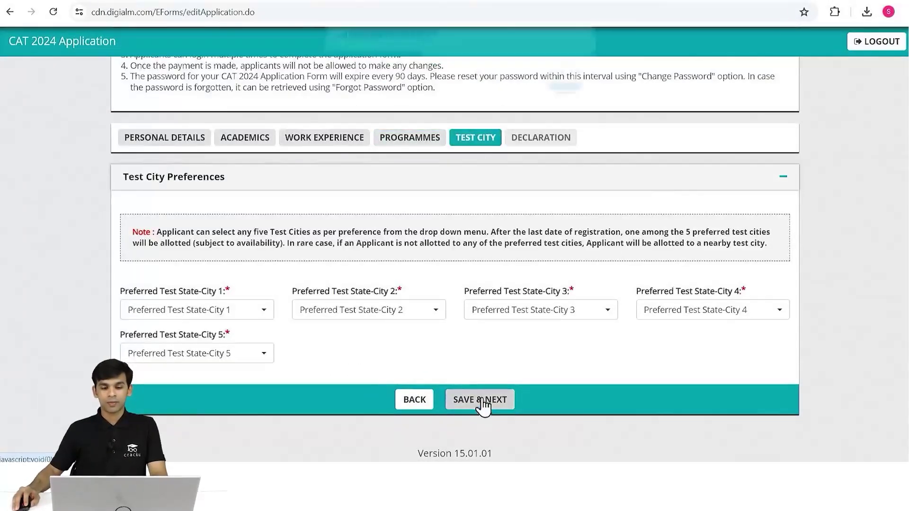
left_click(564, 83)
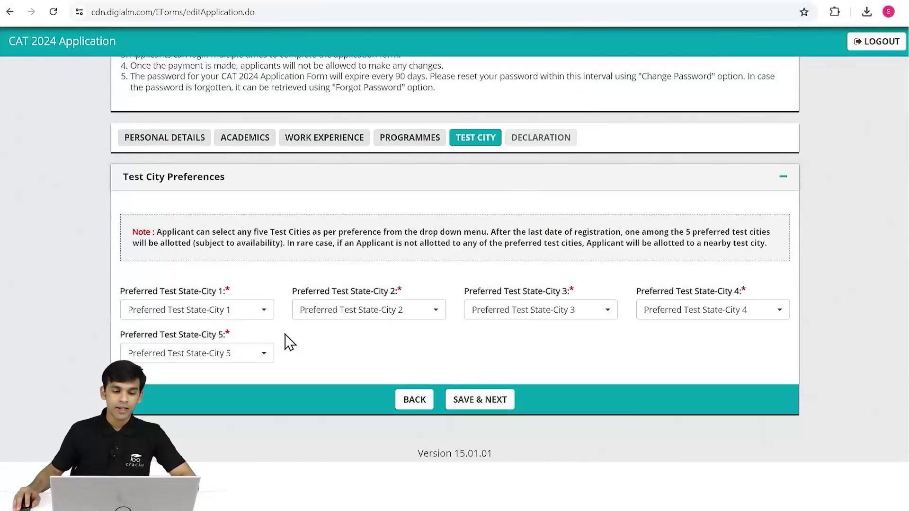
left_click(260, 314)
left_click(223, 211)
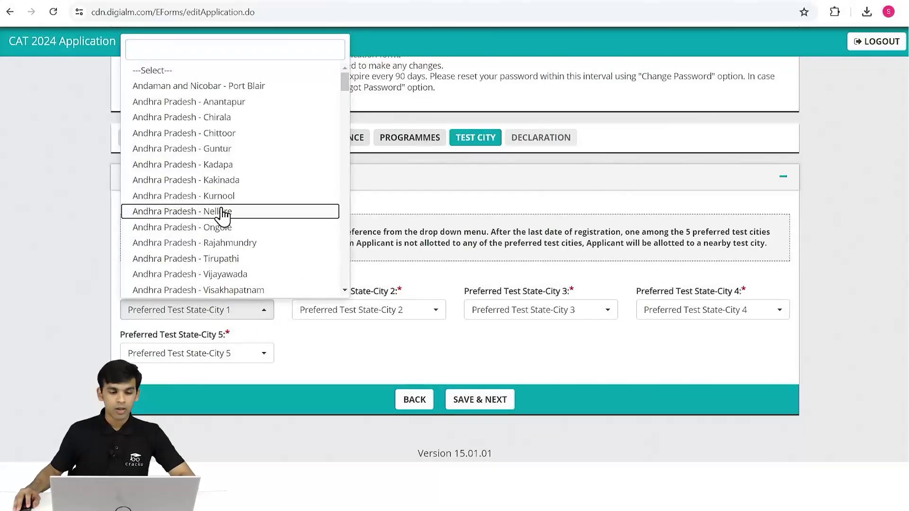
left_click(374, 310)
left_click(364, 242)
left_click(527, 310)
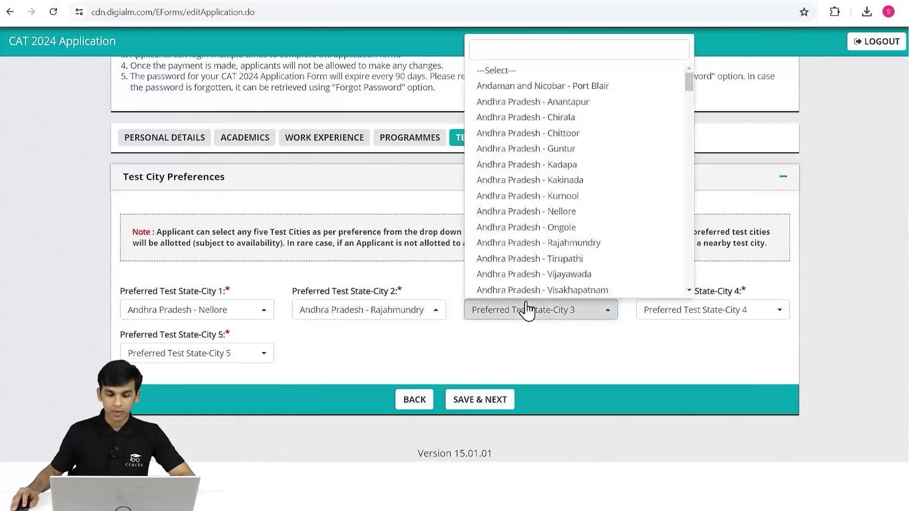
left_click(524, 180)
Set Chittoor fourth and Mysuru (Mysore) fifth, replacing a duplicate Nellore, then save.
left_click(723, 312)
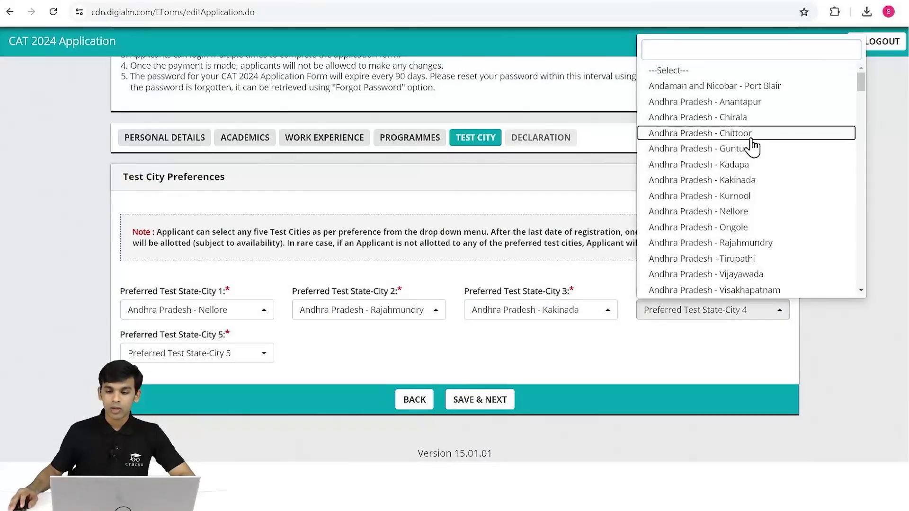
left_click(751, 134)
left_click(223, 353)
left_click(273, 221)
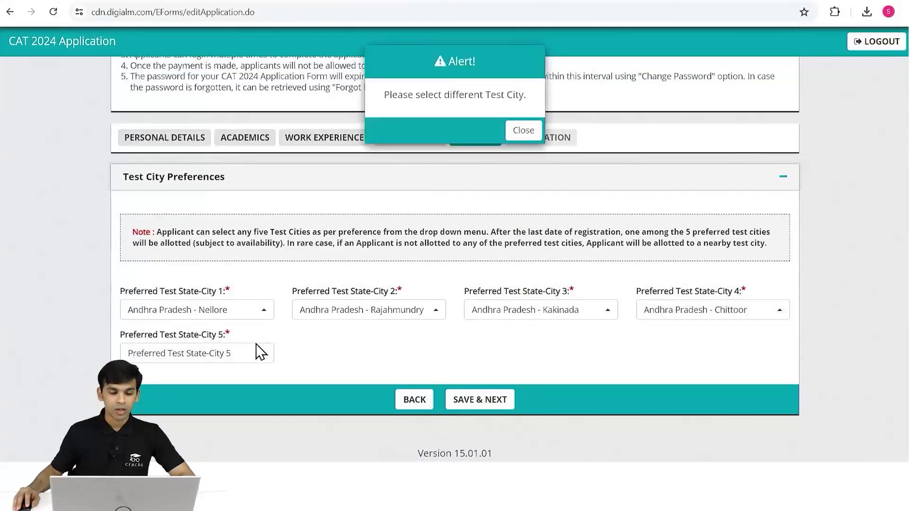
left_click(525, 131)
left_click(173, 356)
scroll(246, 244, "down", 15)
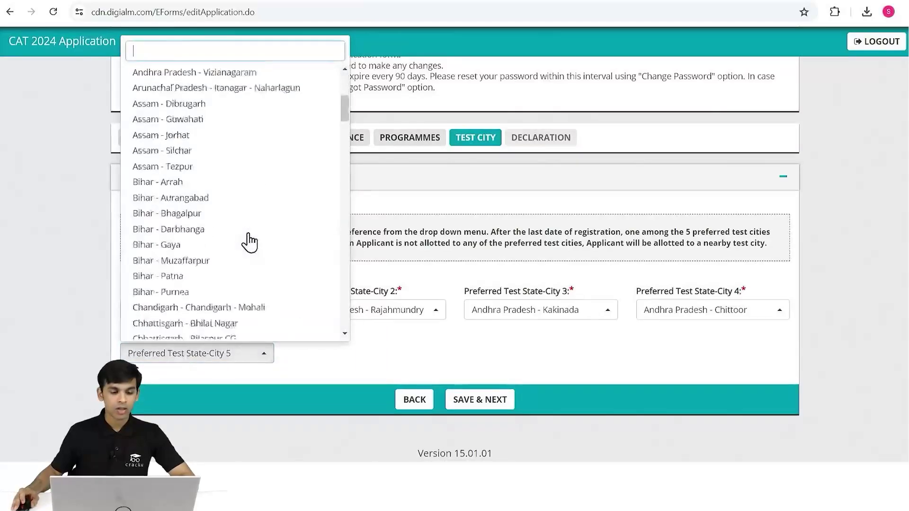
left_click(187, 219)
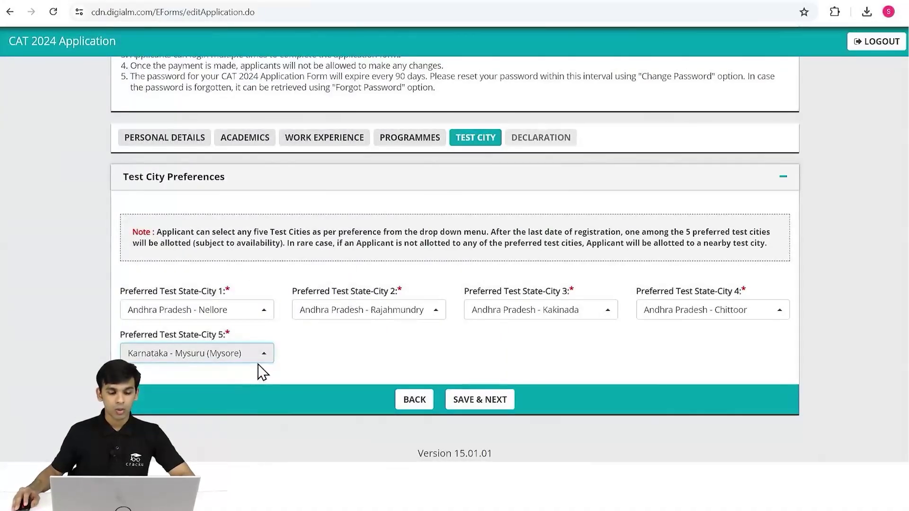
left_click(497, 404)
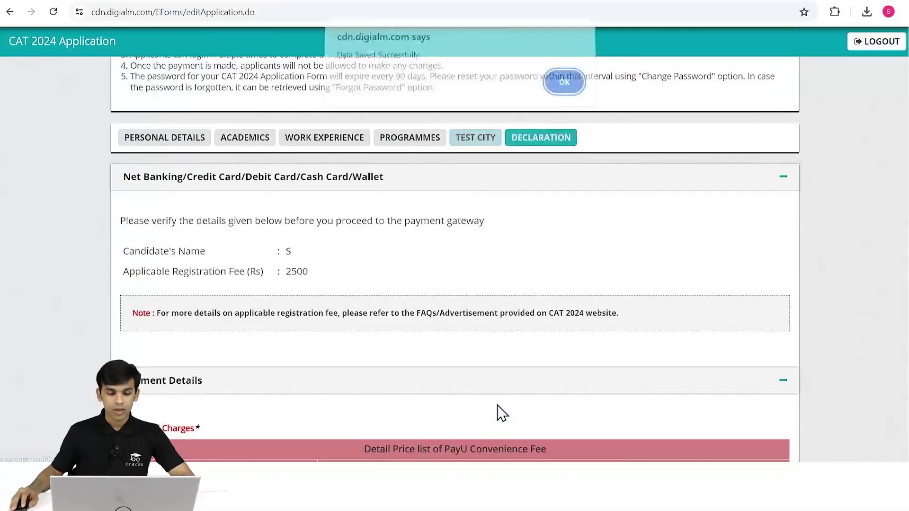
Dismiss the save confirmation and scroll to the PayU convenience-fee table below the Rs 2500 fee.
left_click(566, 90)
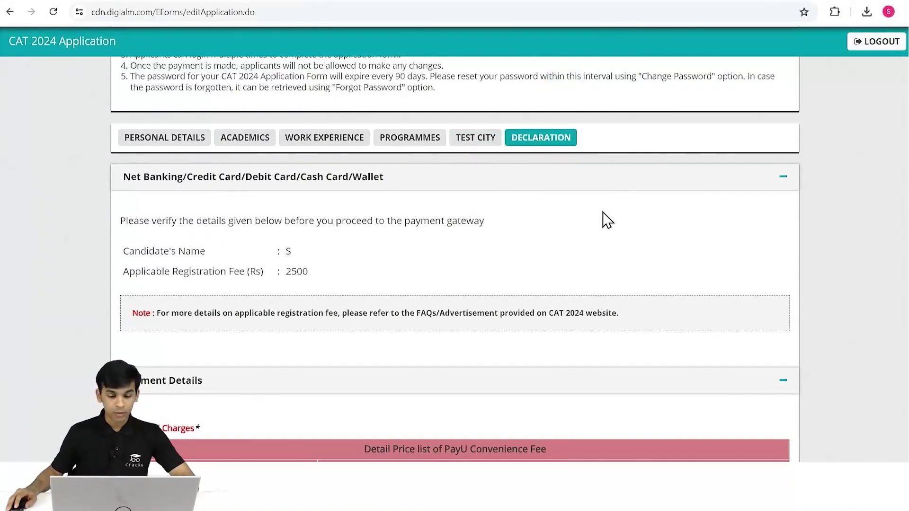
scroll(606, 221, "down", 4)
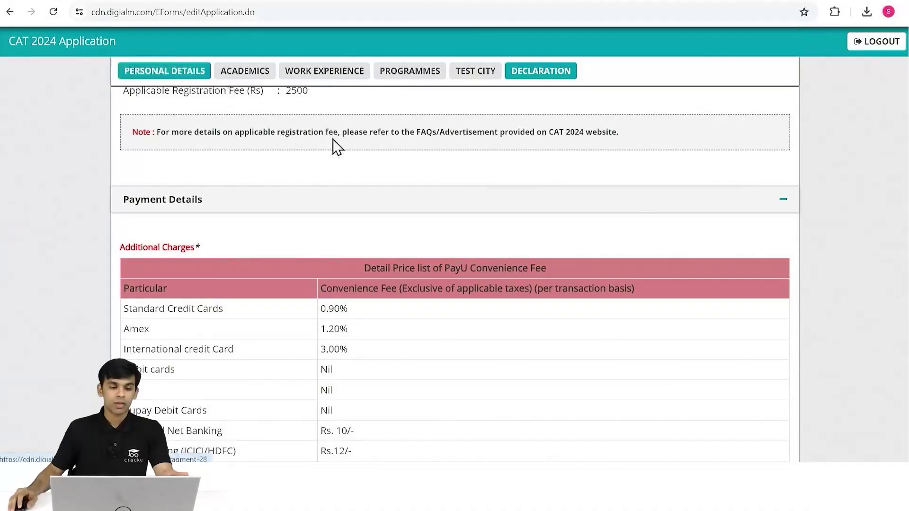
scroll(393, 199, "down", 8)
scroll(507, 195, "up", 4)
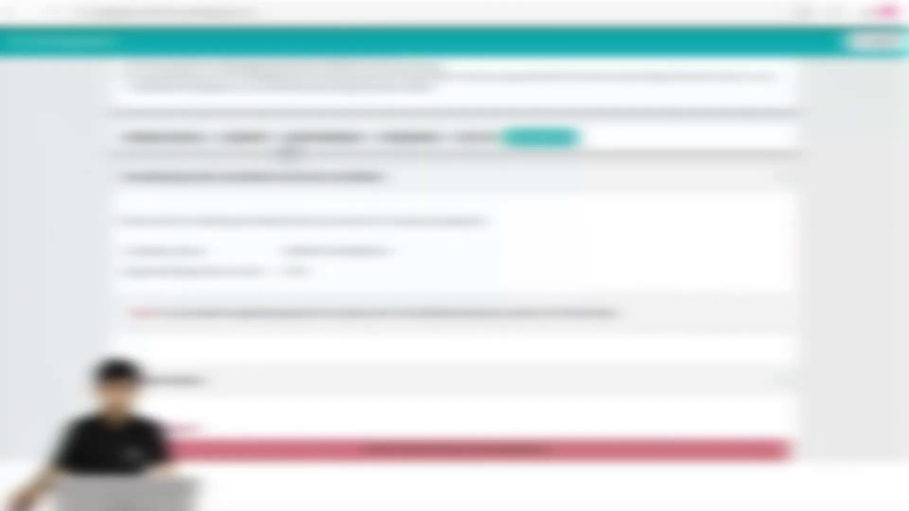
Return to Personal Details and switch Category to NC-OBC, inspecting its state and caste fields.
left_click(193, 138)
scroll(257, 377, "down", 4)
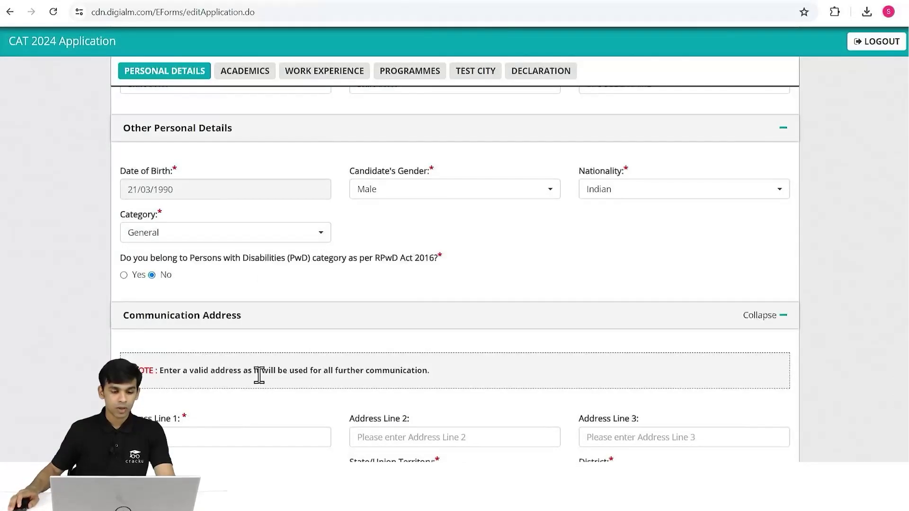
scroll(279, 351, "up", 4)
left_click(234, 174)
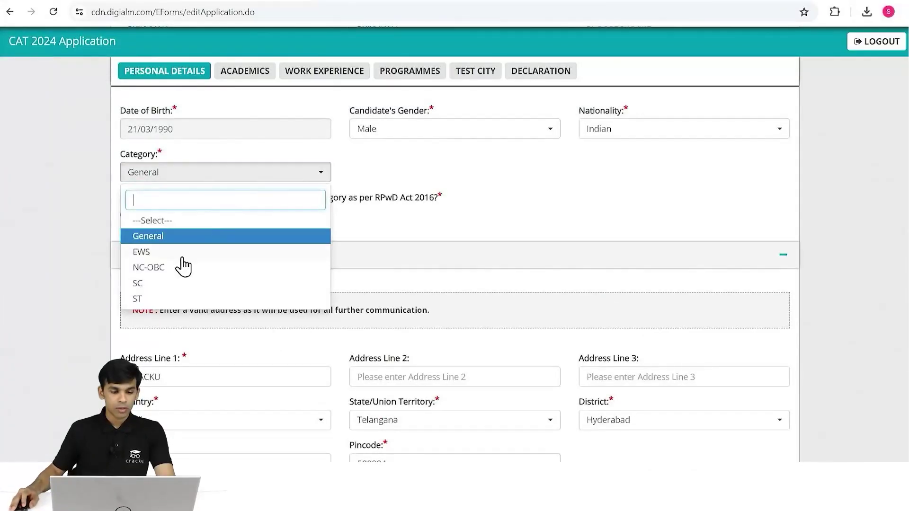
left_click(190, 268)
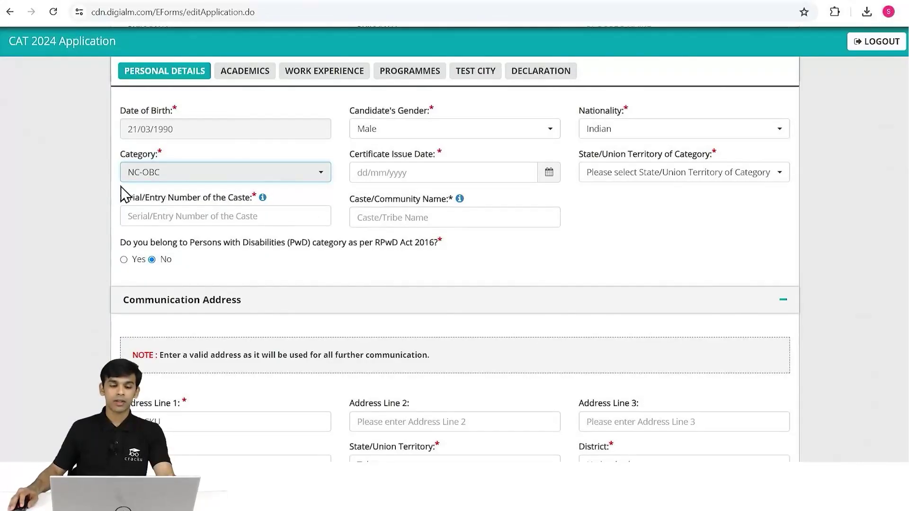
left_click(73, 199)
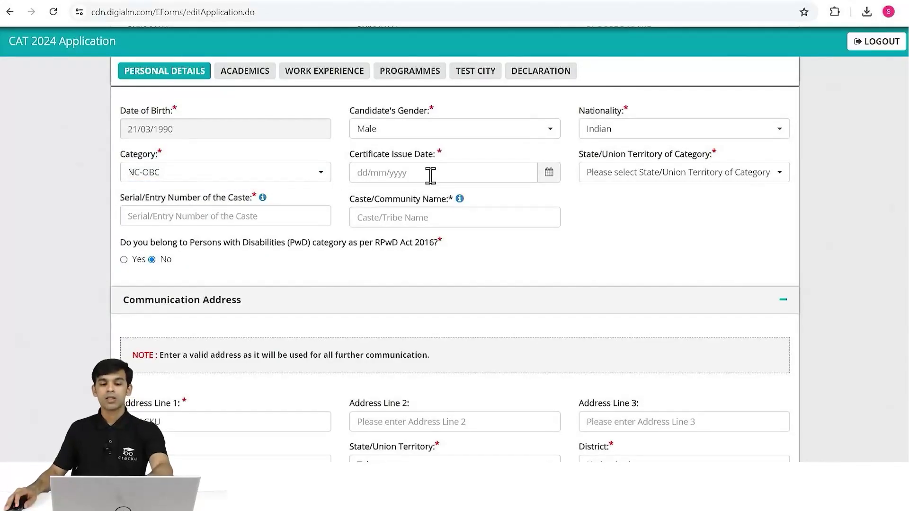
left_click(659, 180)
left_click(332, 239)
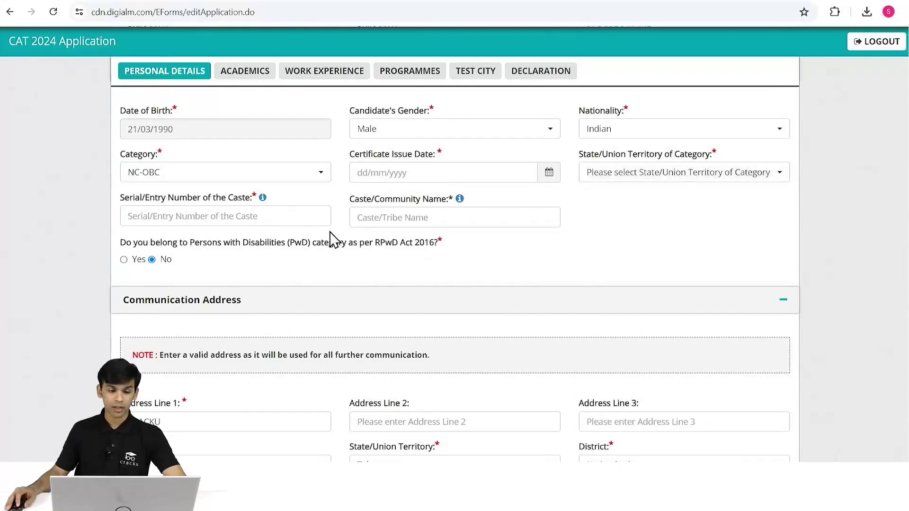
left_click(256, 220)
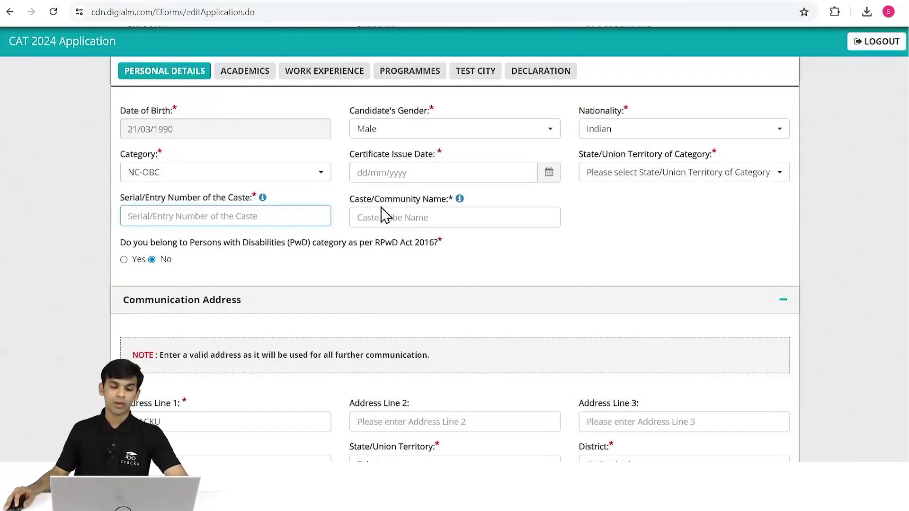
left_click(402, 217)
Cycle Category through EWS and SC, ending on ST, and go to Tribe Name.
left_click(284, 178)
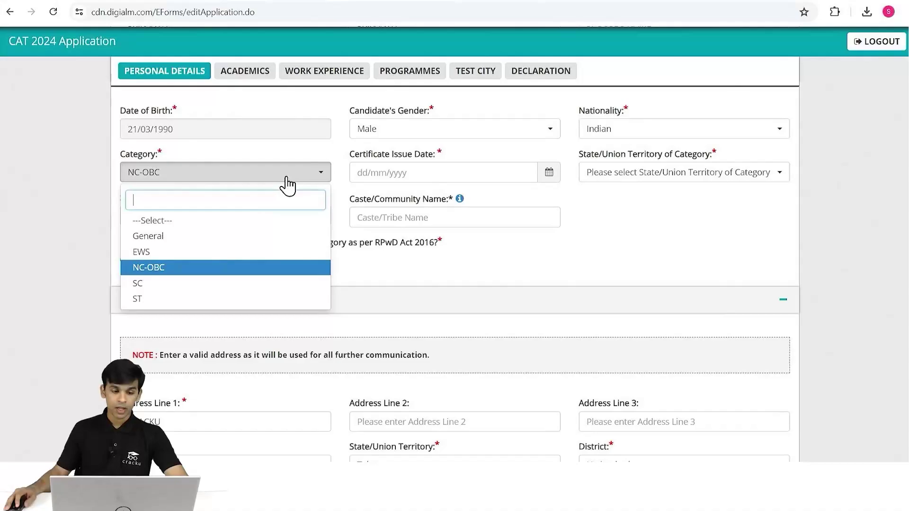
left_click(200, 252)
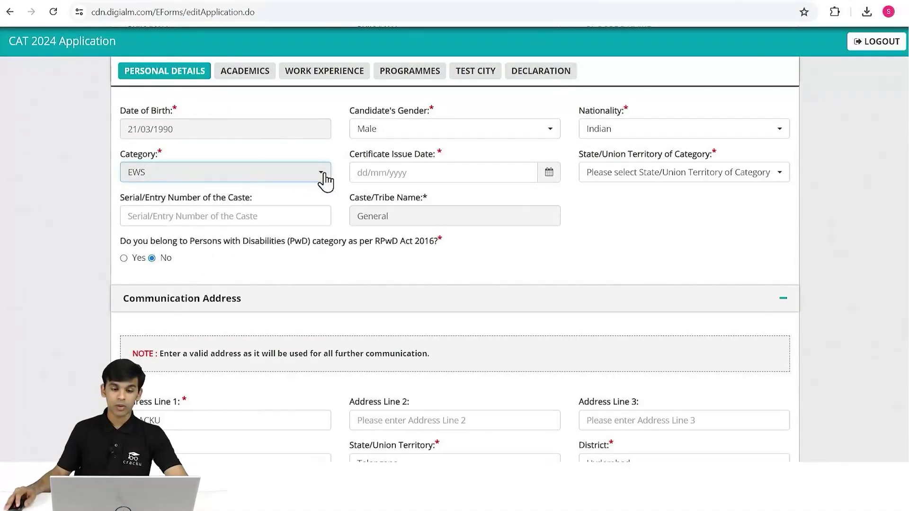
left_click(266, 179)
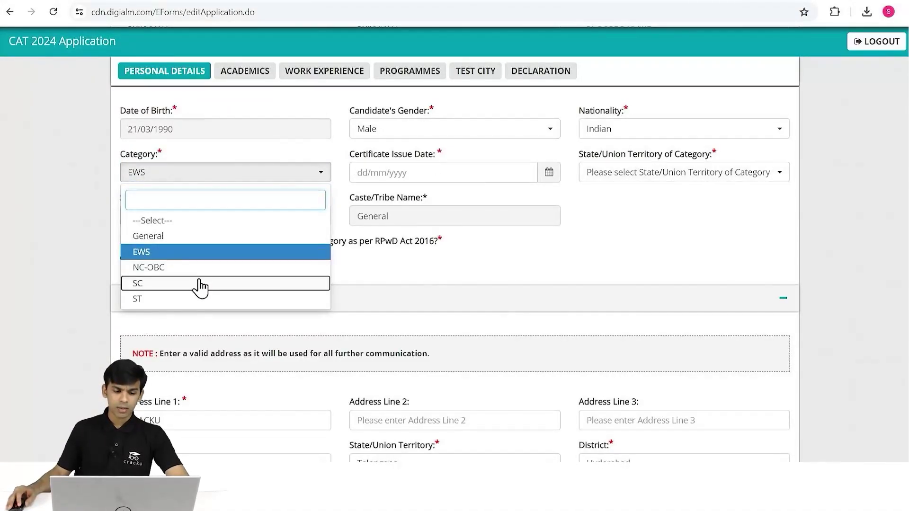
left_click(203, 283)
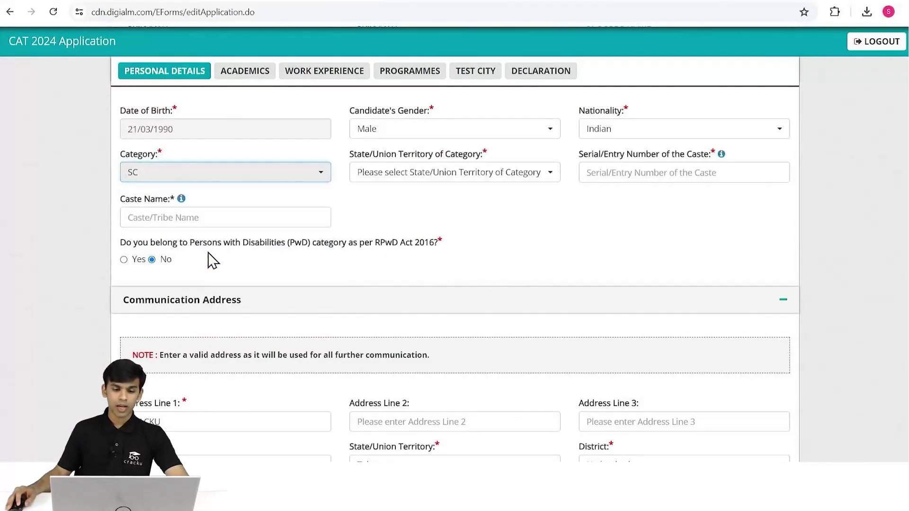
left_click(292, 176)
left_click(196, 298)
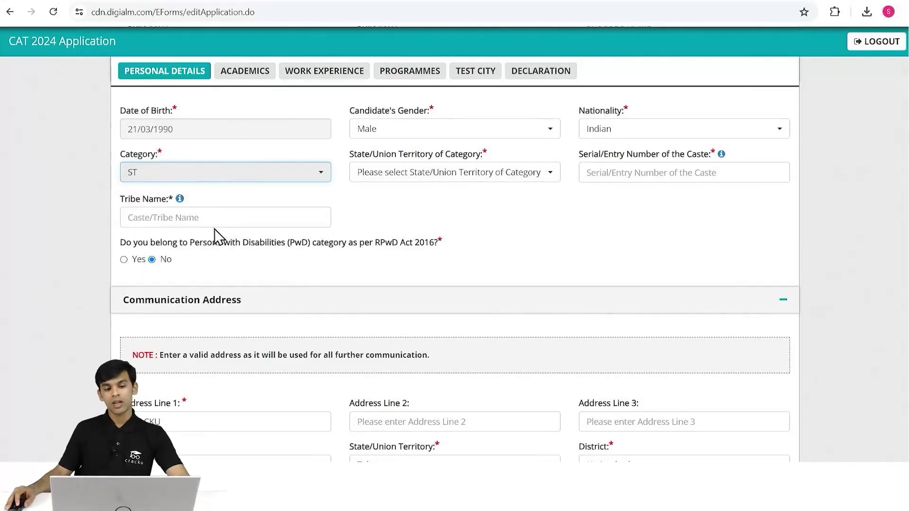
left_click(209, 218)
Open the official Scheduled Tribes list PDF, scroll through it, and close it with Ctrl+W.
left_click(180, 198)
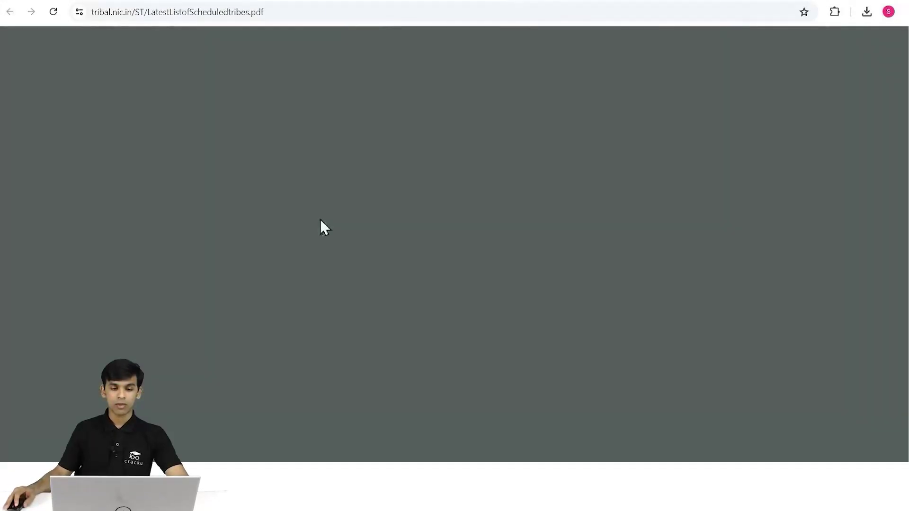
scroll(501, 327, "down", 20)
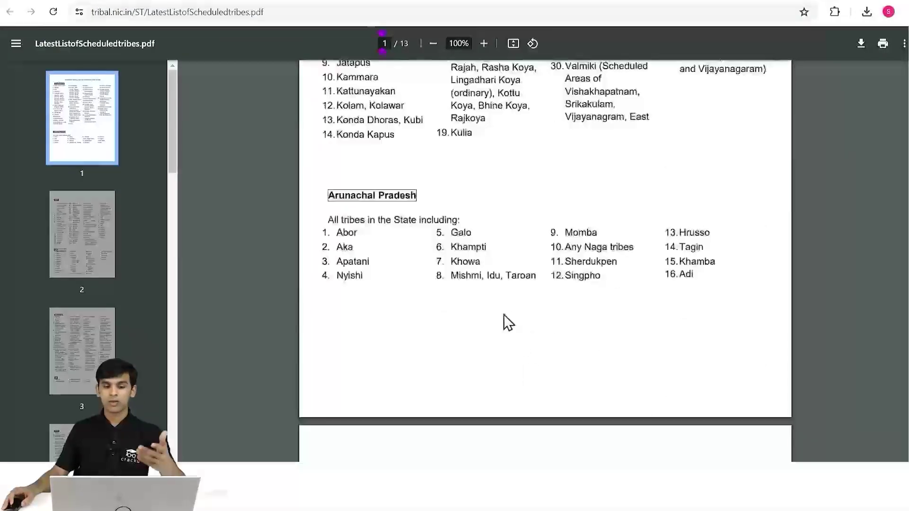
scroll(503, 312, "down", 10)
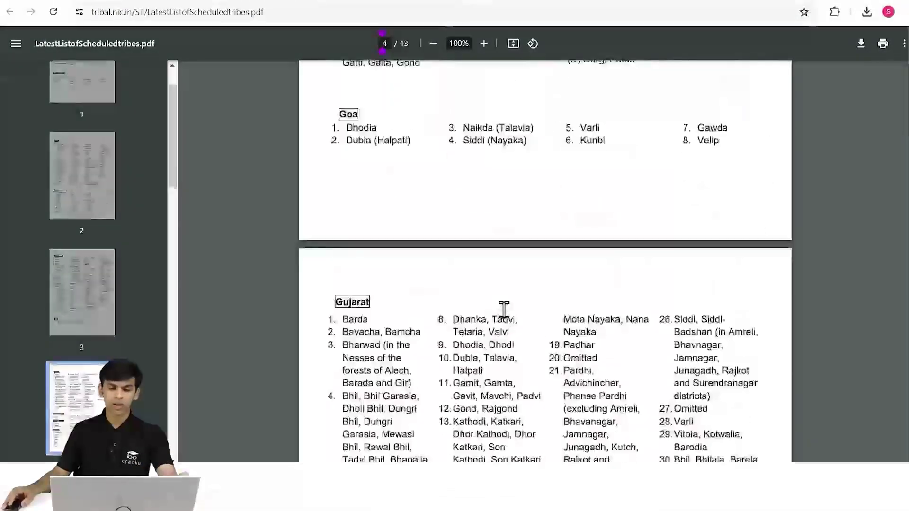
key("ctrl+w")
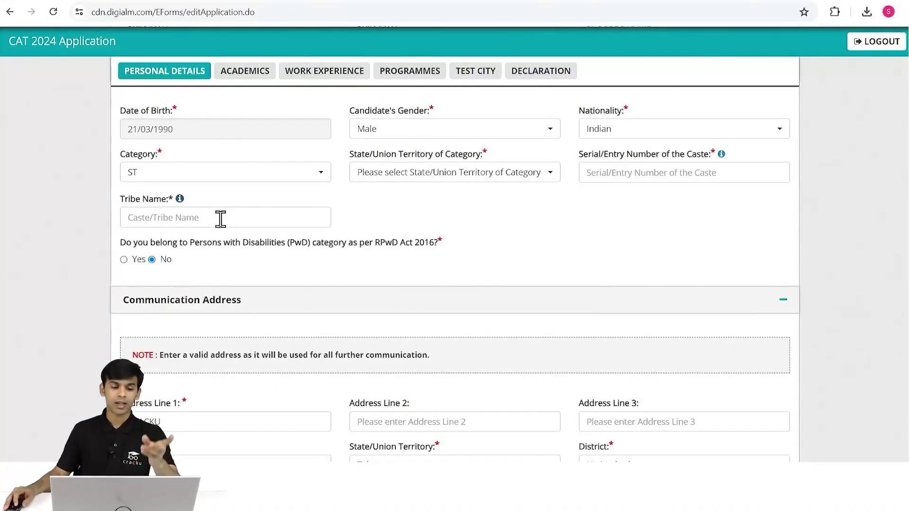
Set Category to SC and review the official caste list before closing that tab.
left_click(219, 177)
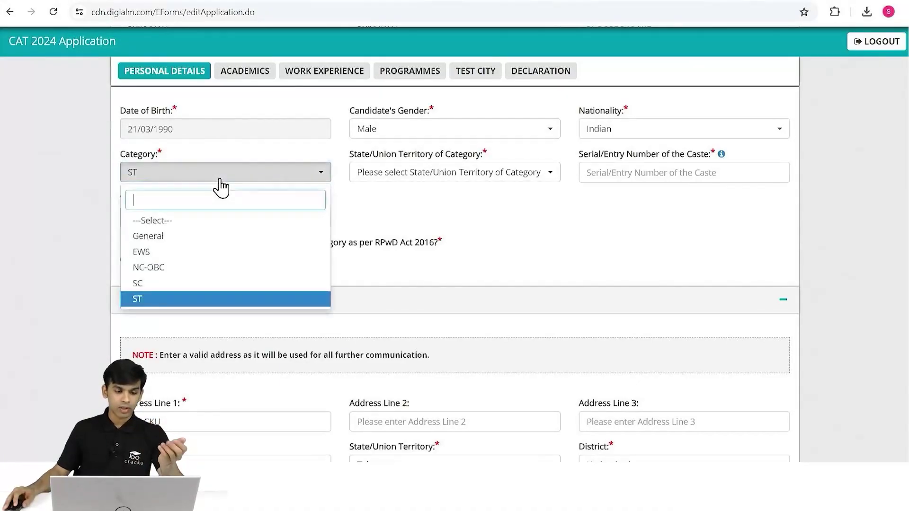
left_click(166, 283)
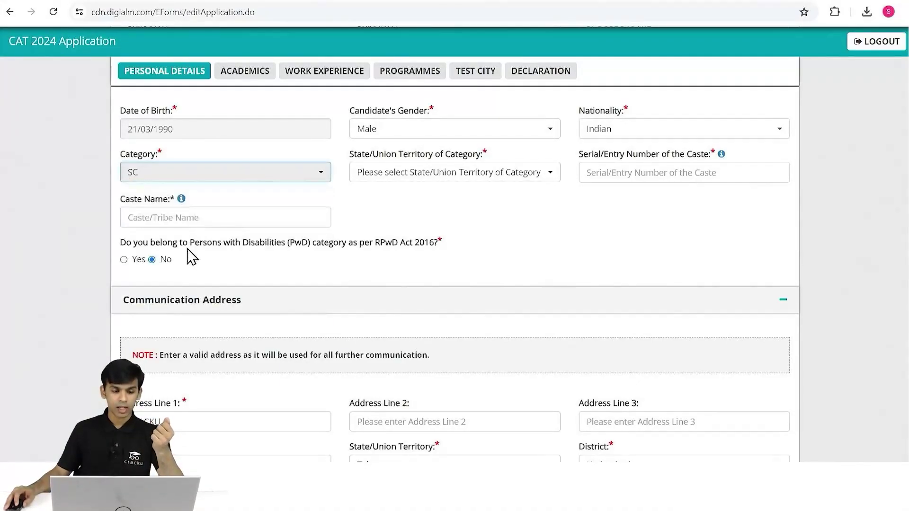
left_click(181, 198)
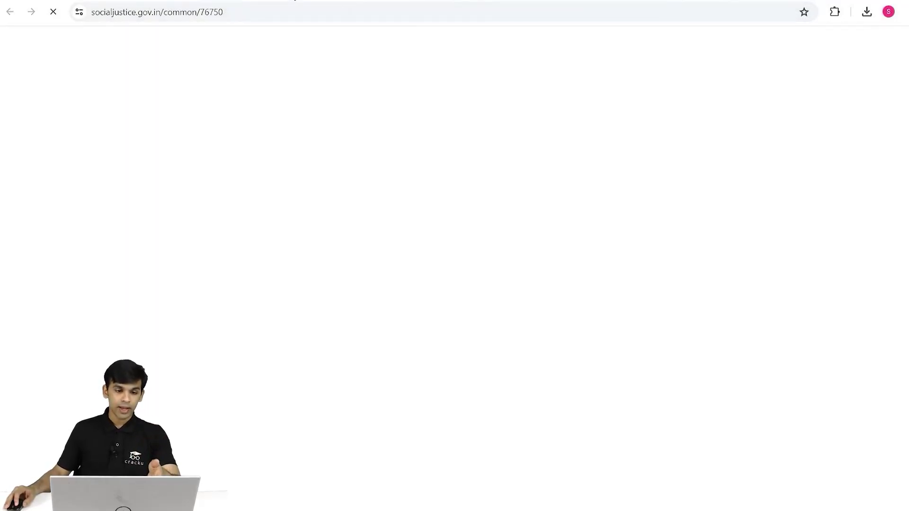
key("ctrl+w")
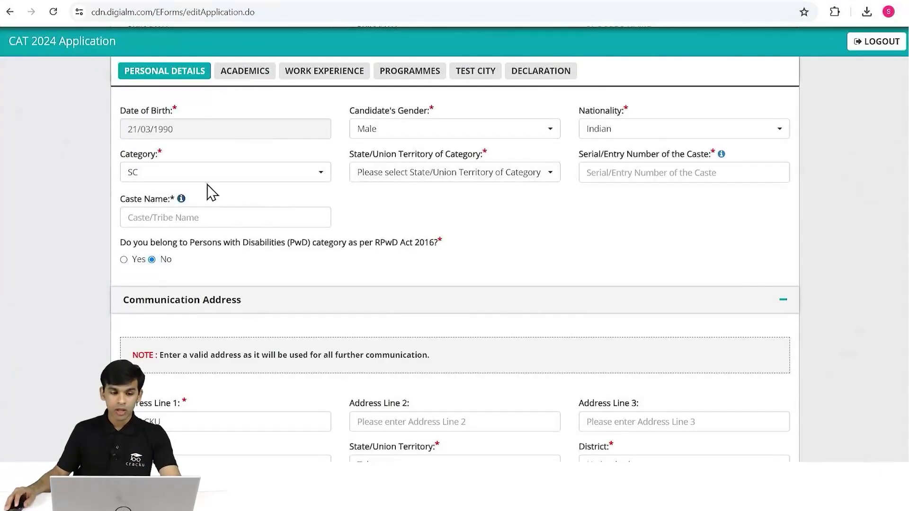
left_click(327, 181)
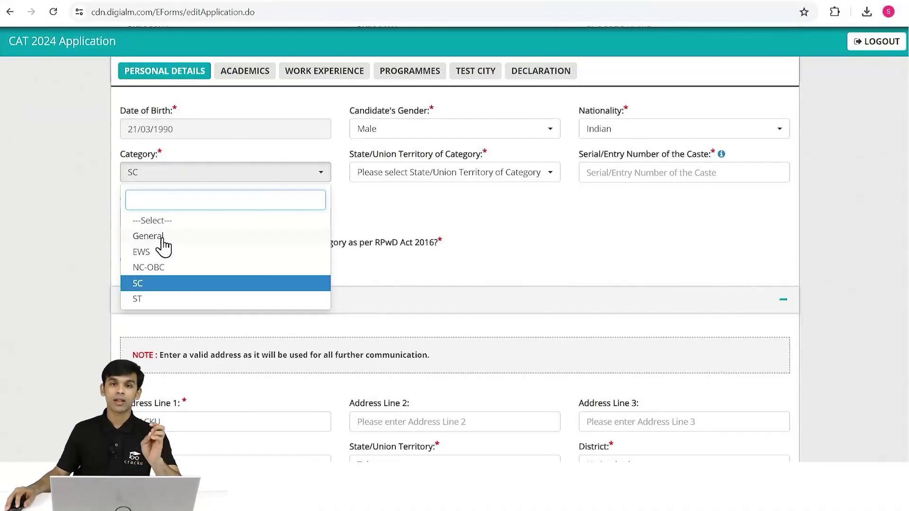
Set Category to General, then review the Declaration page's Rs 2500 fee and PayU fee table.
left_click(163, 238)
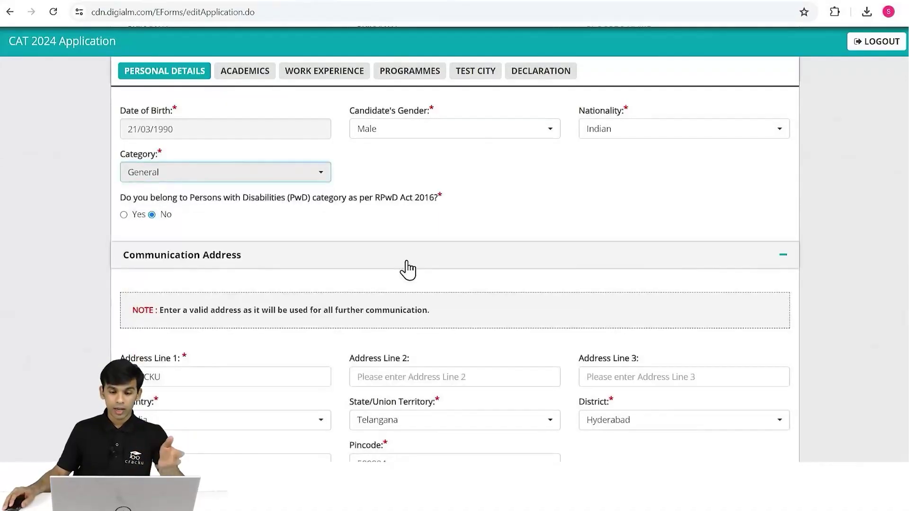
left_click(537, 76)
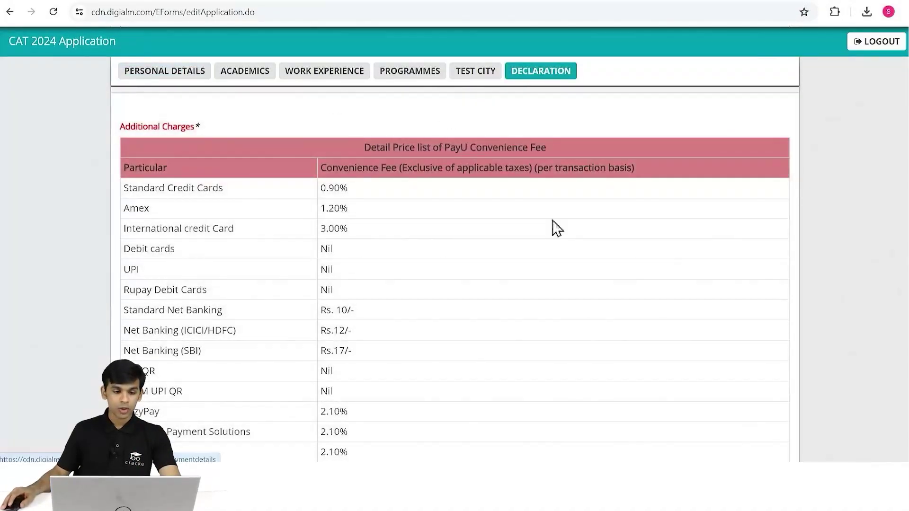
scroll(657, 289, "up", 7)
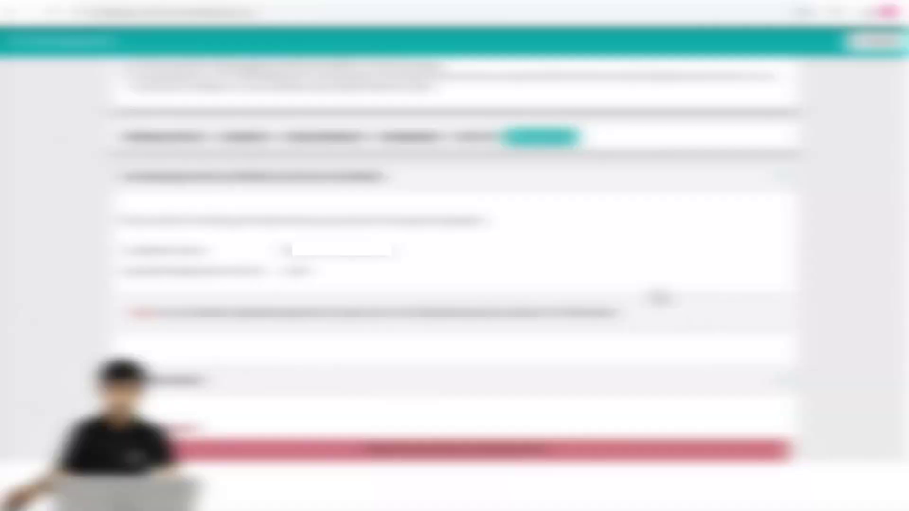
scroll(657, 289, "down", 5)
scroll(656, 292, "down", 4)
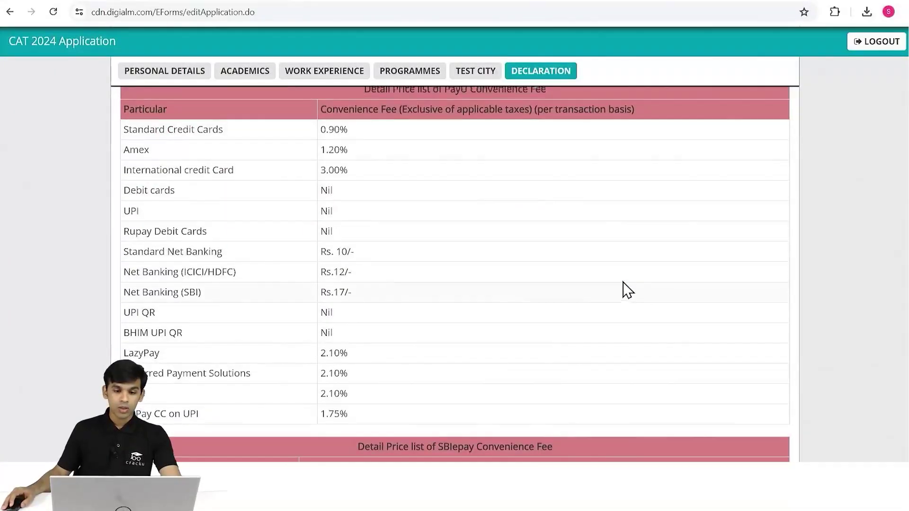
scroll(623, 289, "up", 1)
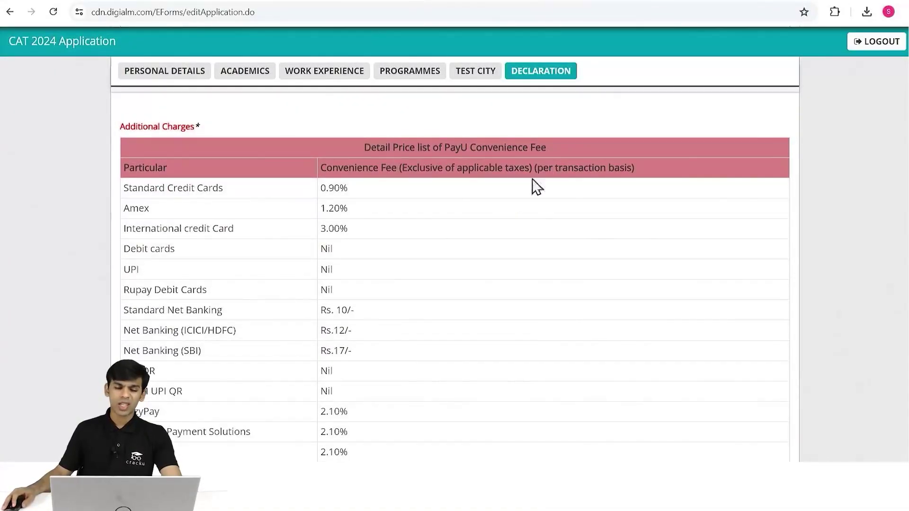
scroll(406, 244, "up", 2)
scroll(406, 243, "up", 1)
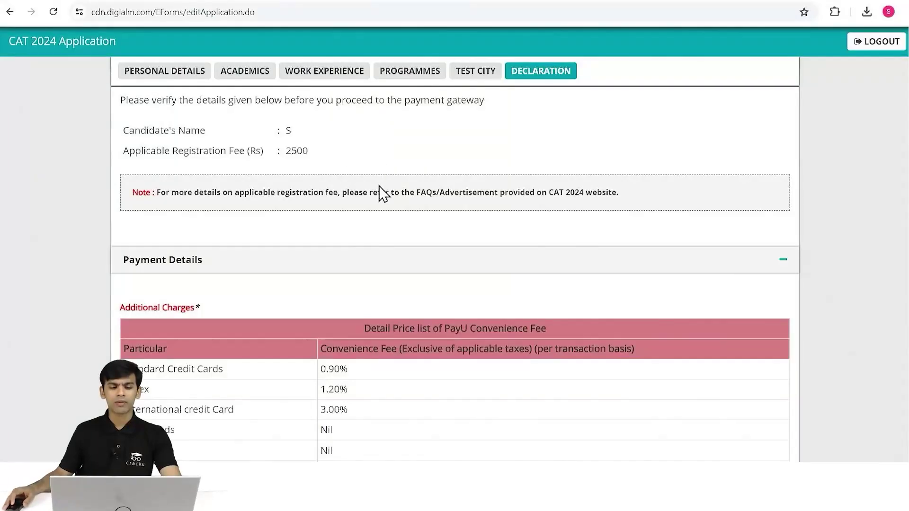
Choose PayU as the payment mode, enter the captcha and tick the preview declaration.
scroll(496, 237, "down", 5)
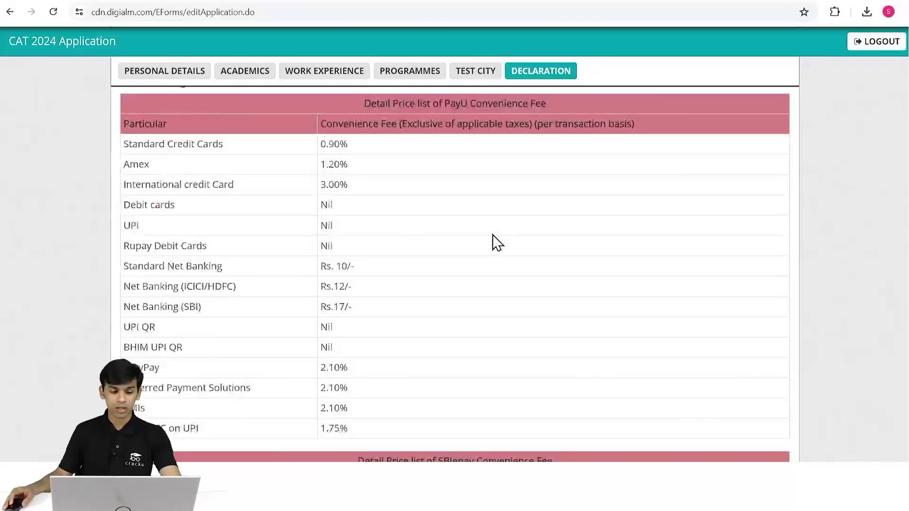
scroll(376, 321, "down", 10)
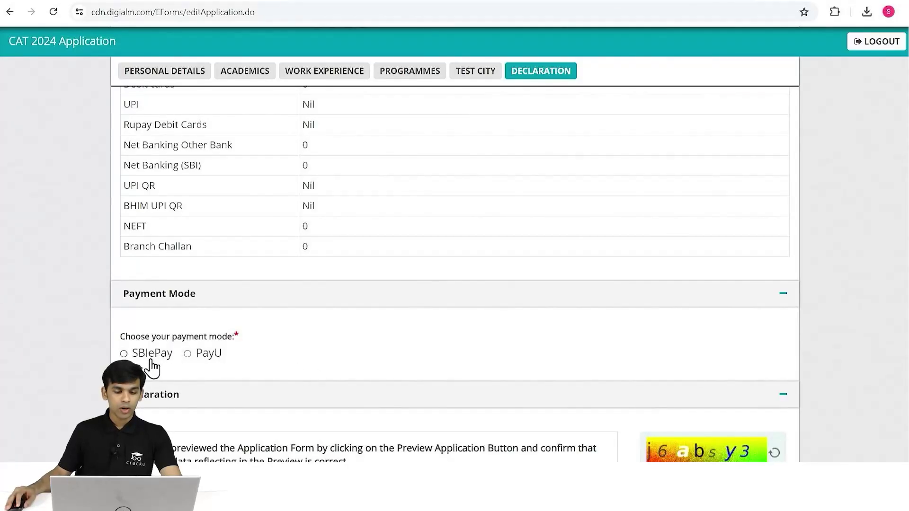
left_click(188, 354)
scroll(633, 331, "down", 4)
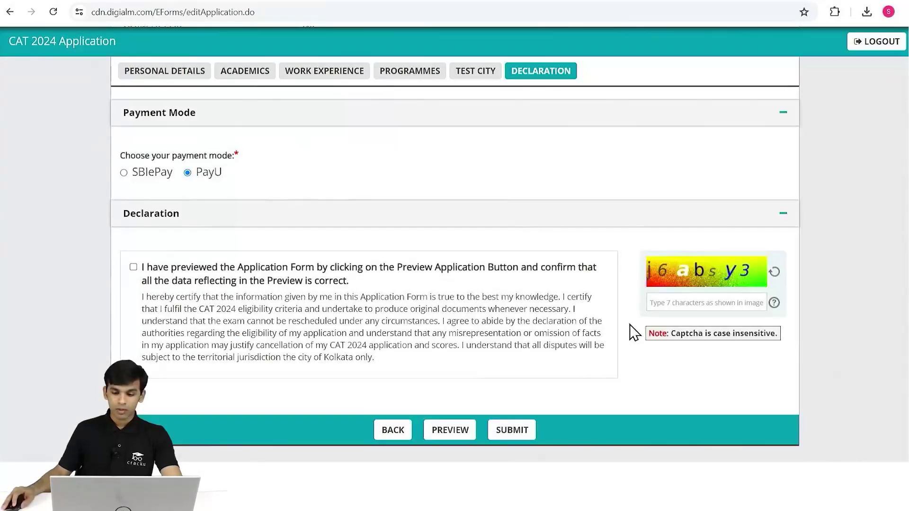
left_click(670, 304)
type("j6")
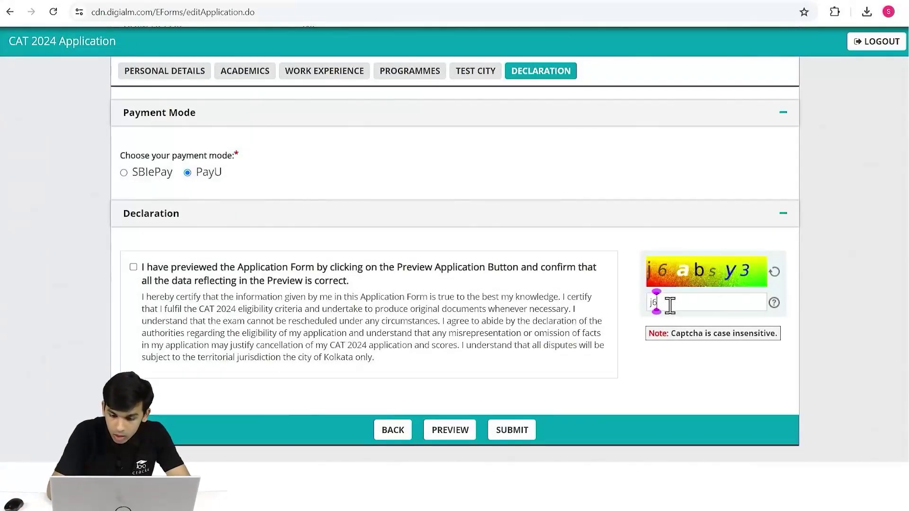
type("absy3")
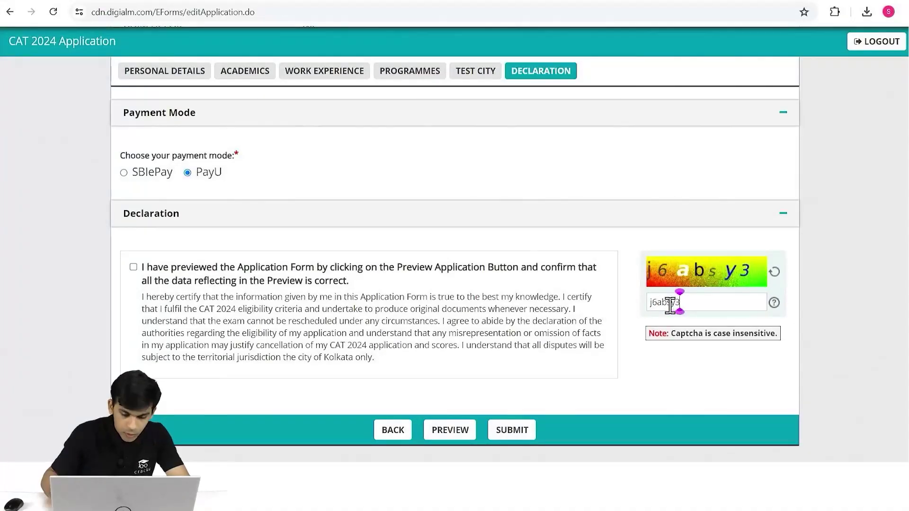
left_click(133, 268)
left_click(513, 431)
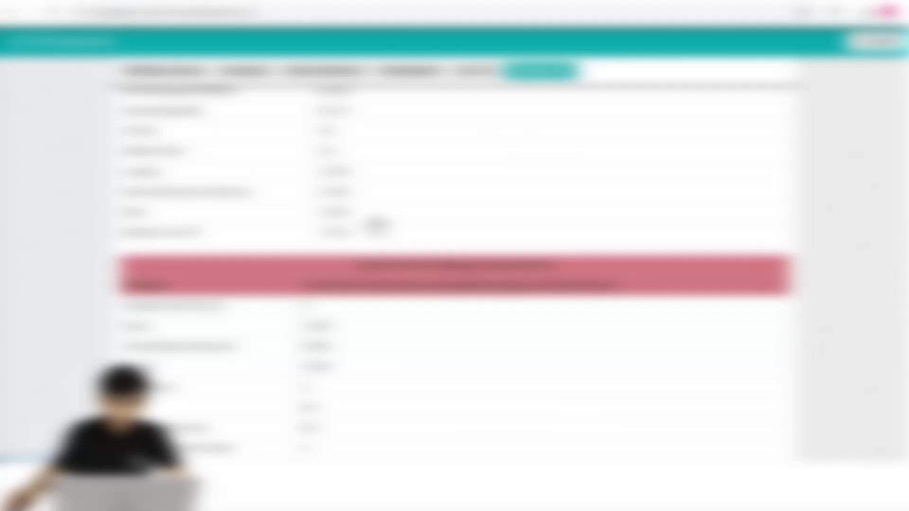
Preview the full application, then close the preview to return to the Declaration page.
scroll(379, 223, "up", 12)
scroll(418, 218, "down", 17)
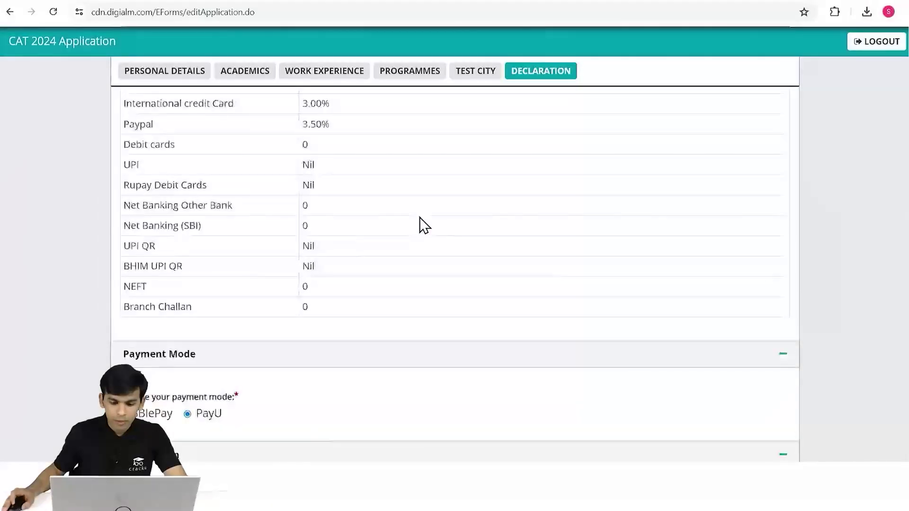
scroll(420, 218, "down", 5)
left_click(444, 400)
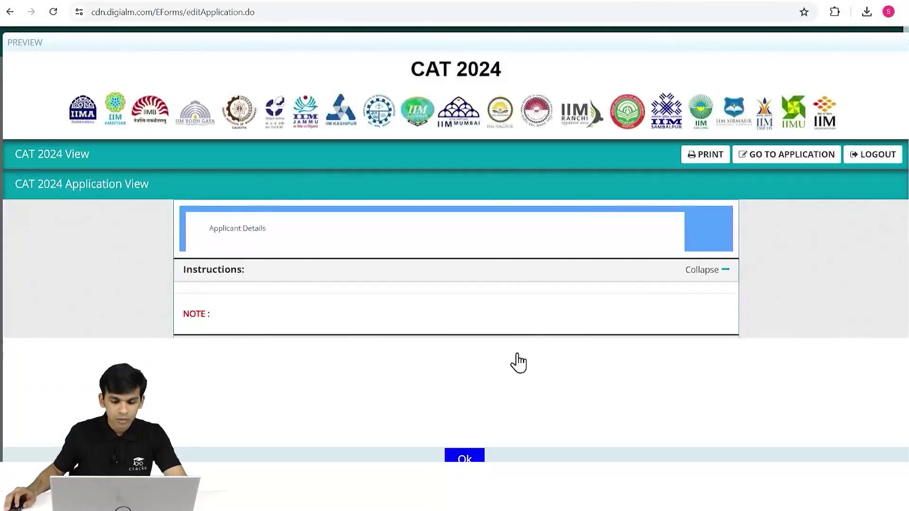
scroll(578, 284, "down", 10)
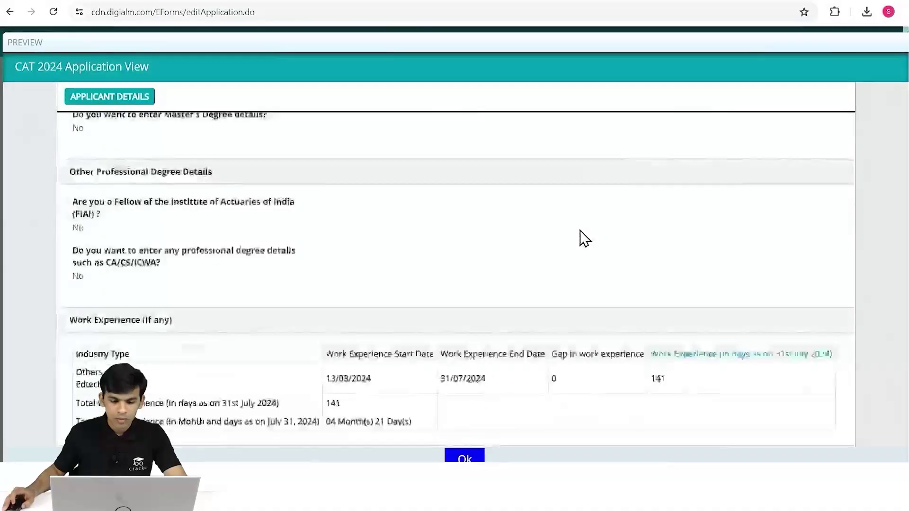
scroll(586, 238, "down", 10)
left_click(474, 457)
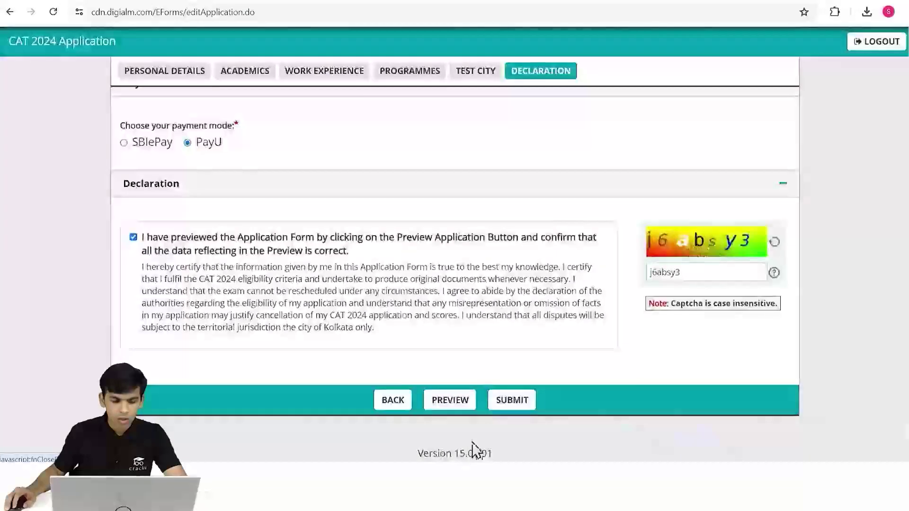
Submit the application, accept the no-edits warning, and generate a UPI QR code for ₹2500.00.
left_click(518, 403)
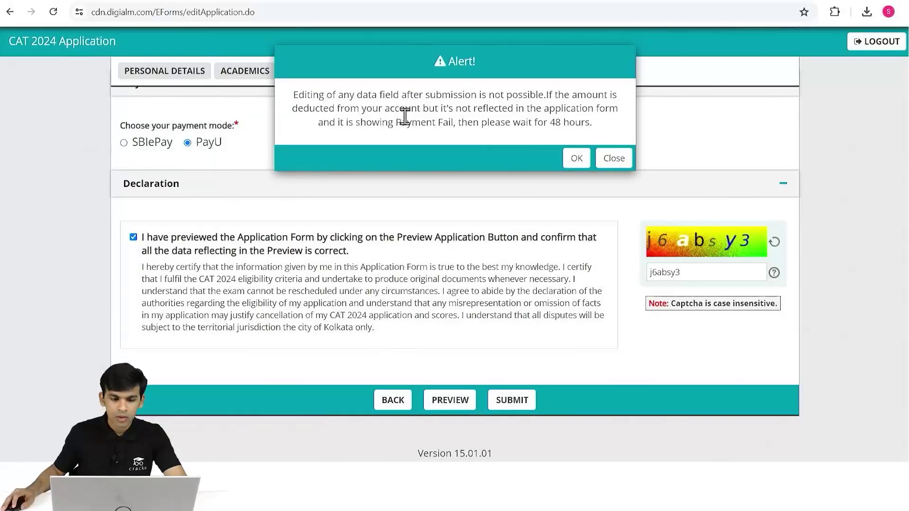
left_click(577, 160)
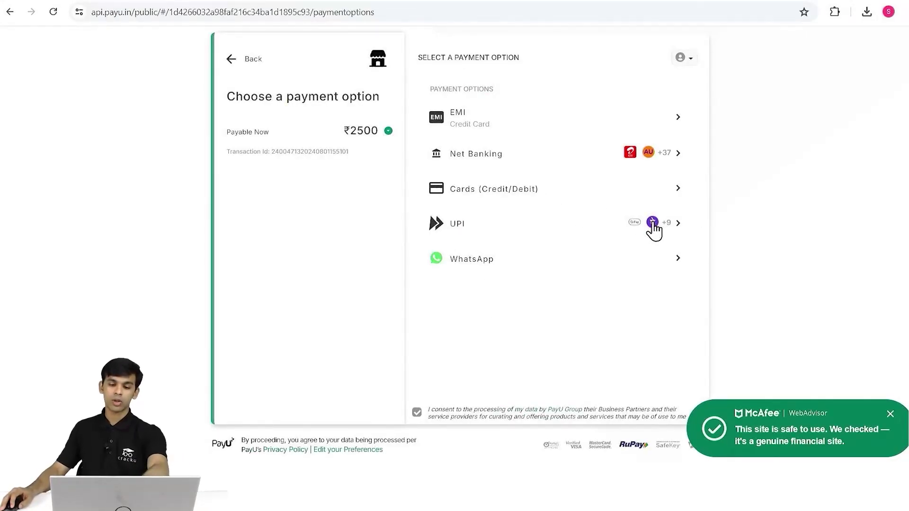
left_click(653, 229)
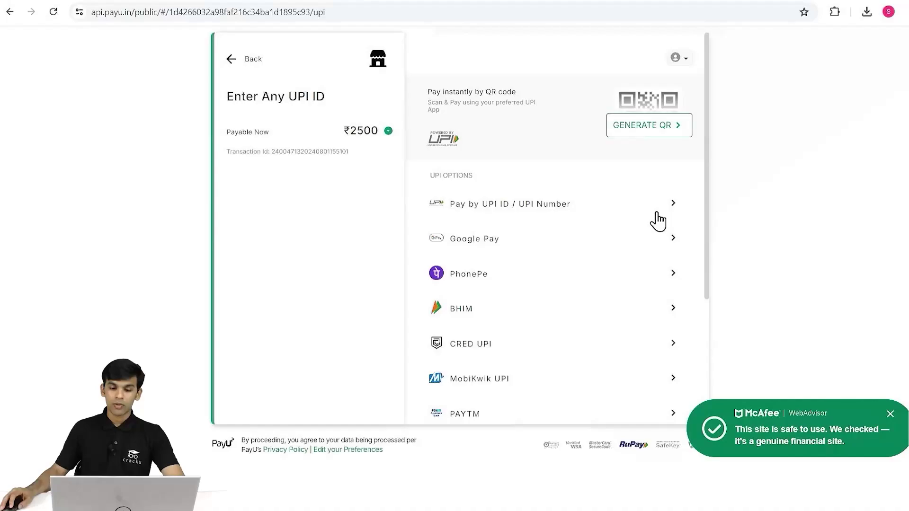
left_click(677, 129)
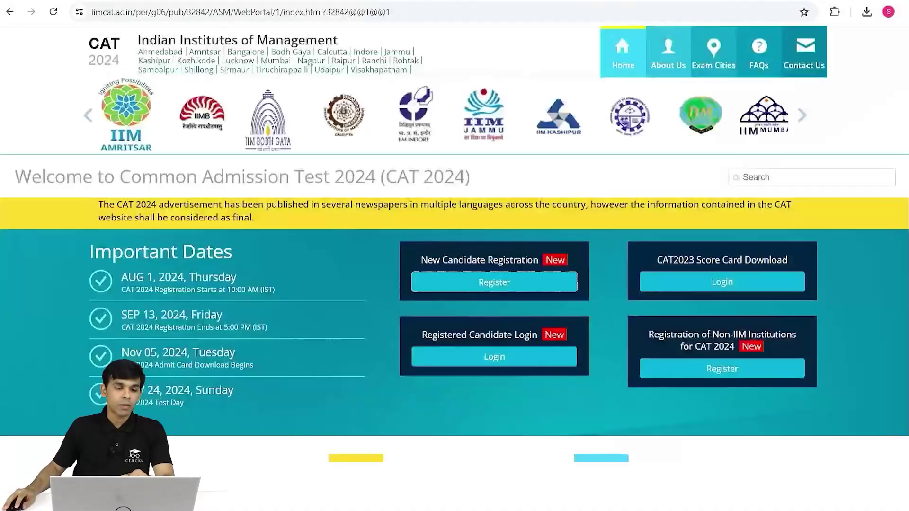
scroll(466, 306, "down", 7)
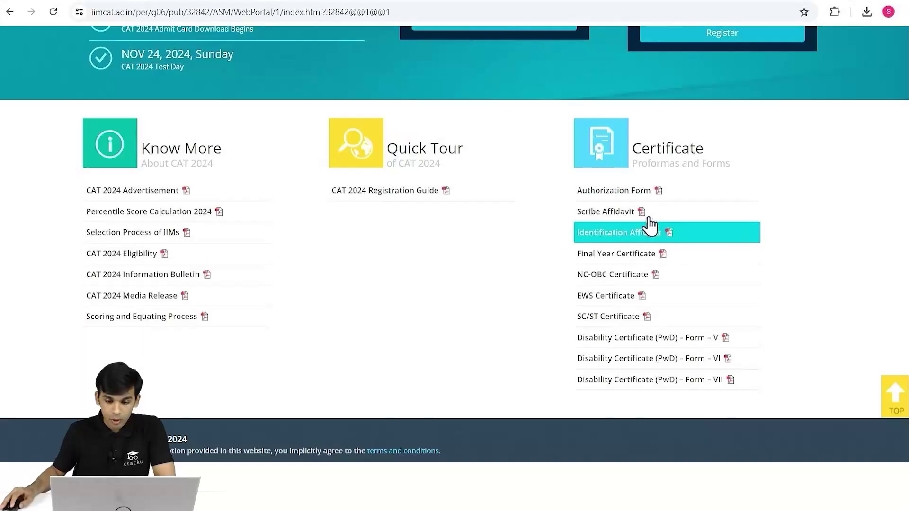
Review the Scribe Affidavit proforma PDF and return to the certificate list.
left_click(625, 221)
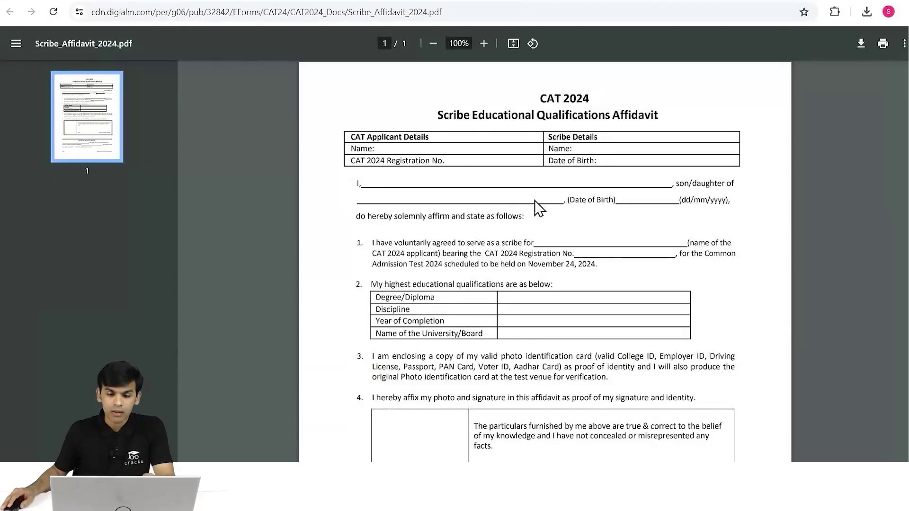
scroll(535, 206, "down", 1)
scroll(536, 206, "down", 3)
scroll(536, 206, "up", 5)
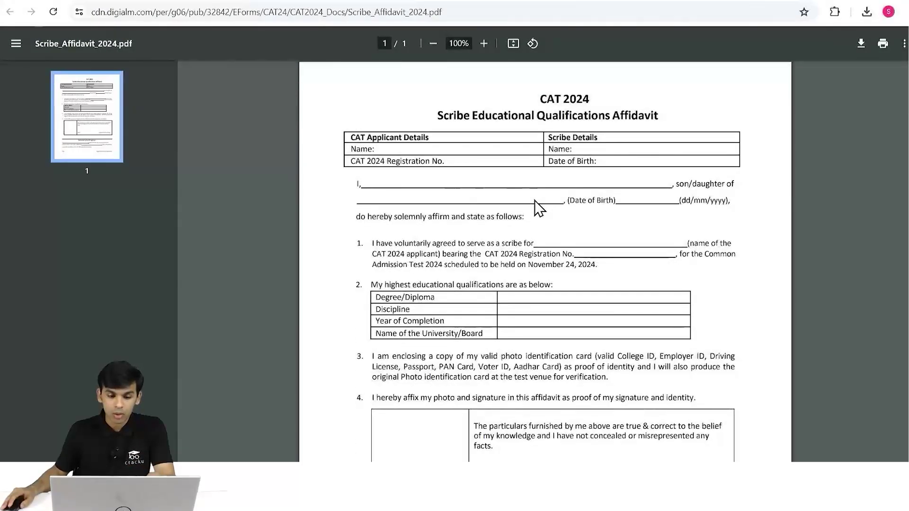
scroll(539, 208, "down", 4)
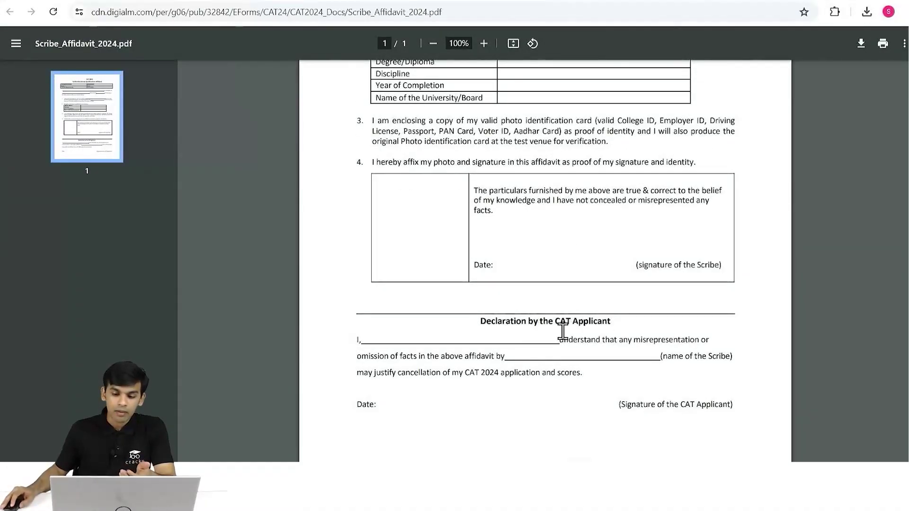
scroll(563, 332, "up", 5)
left_click(10, 12)
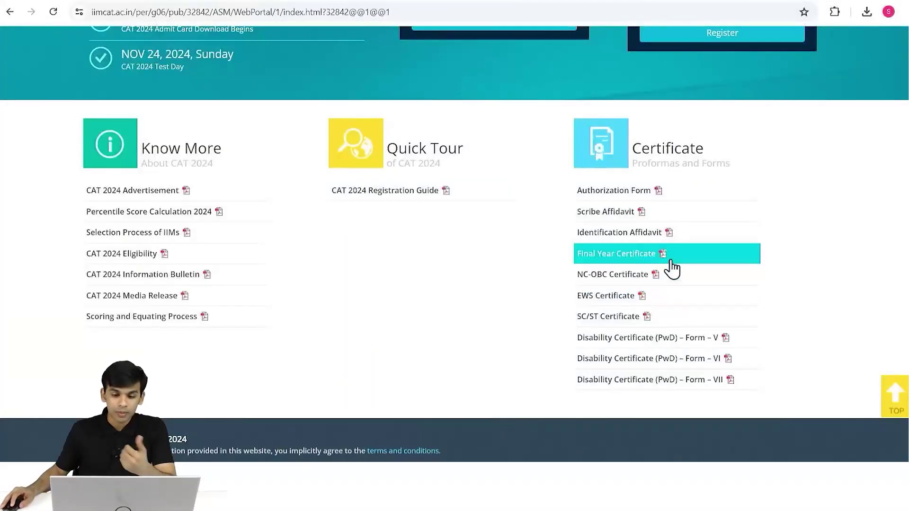
Review the Final Year Certificate proforma PDF and return to the CAT site.
left_click(640, 255)
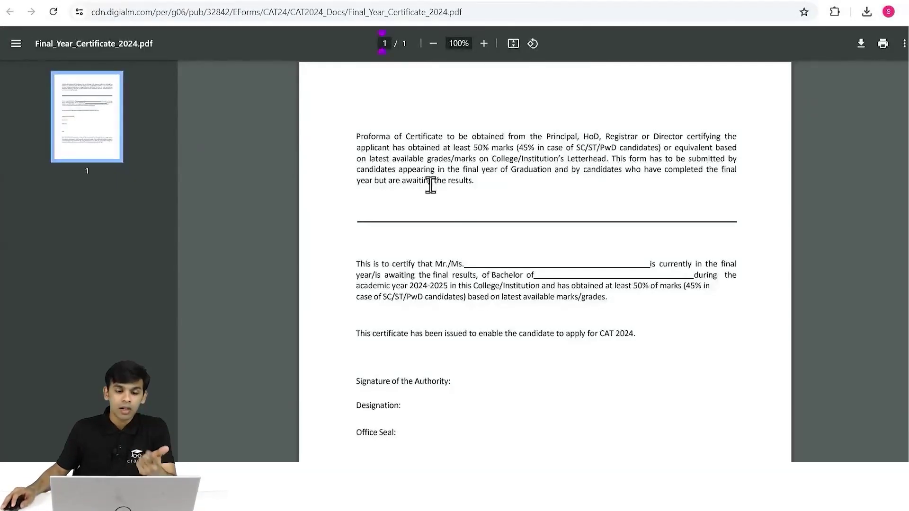
scroll(592, 201, "down", 5)
scroll(595, 201, "up", 5)
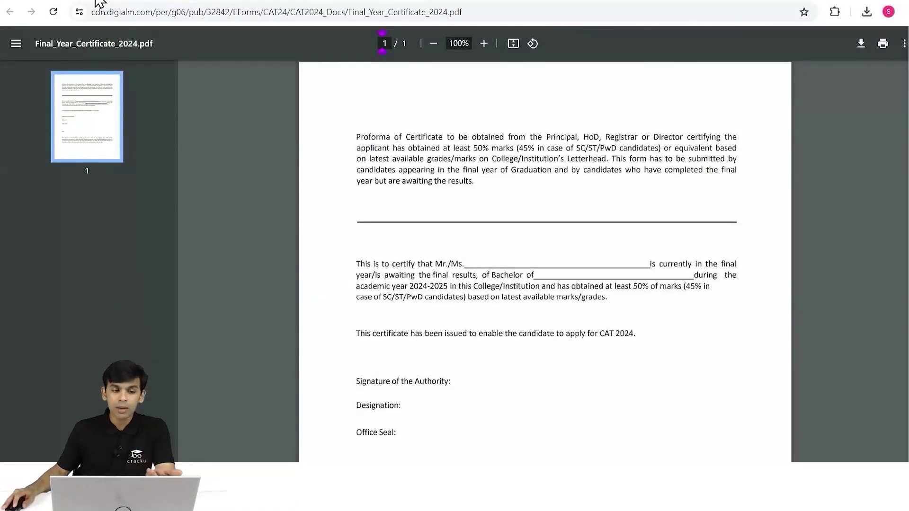
left_click(78, 1)
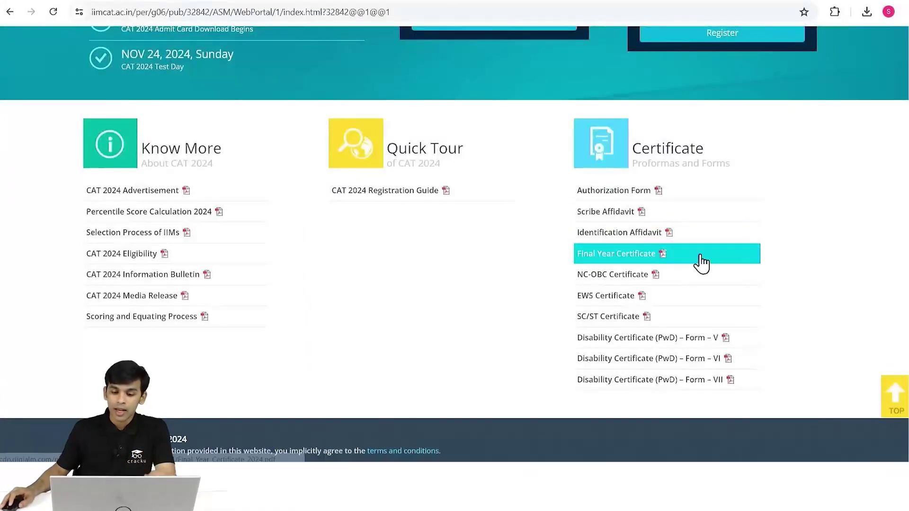
Read through the NC-OBC_2024 certificate proforma PDF, then return to the certificate list.
left_click(611, 280)
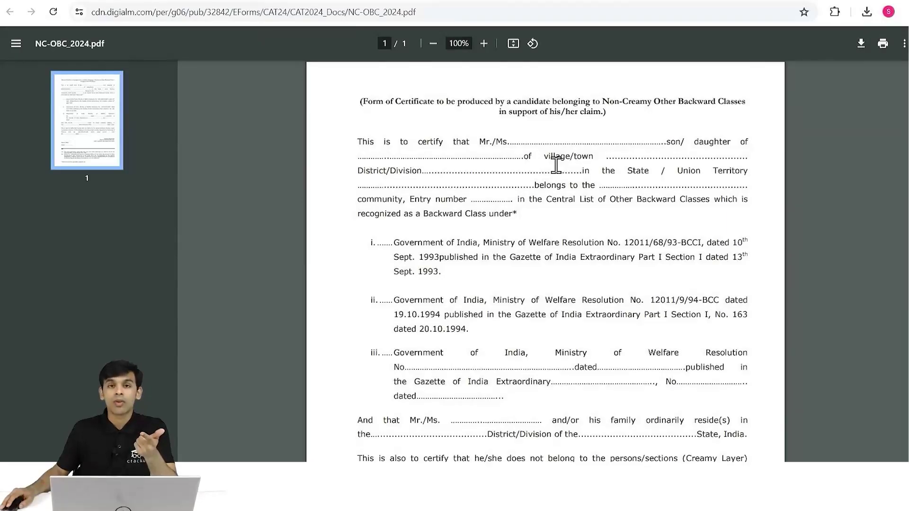
scroll(556, 165, "down", 6)
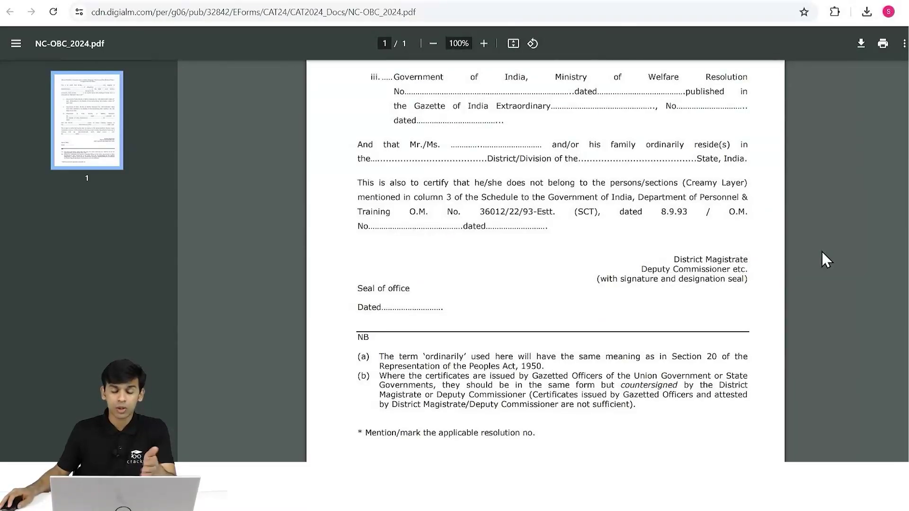
scroll(625, 280, "up", 6)
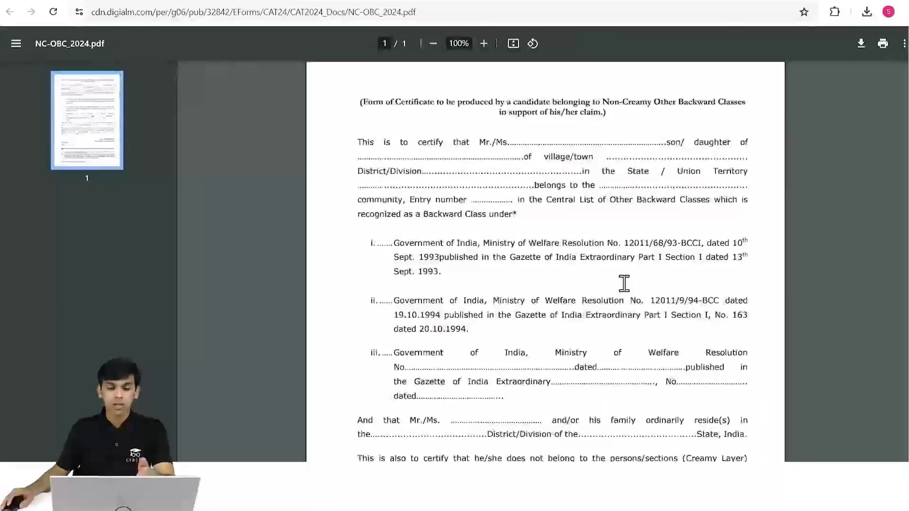
left_click(68, 2)
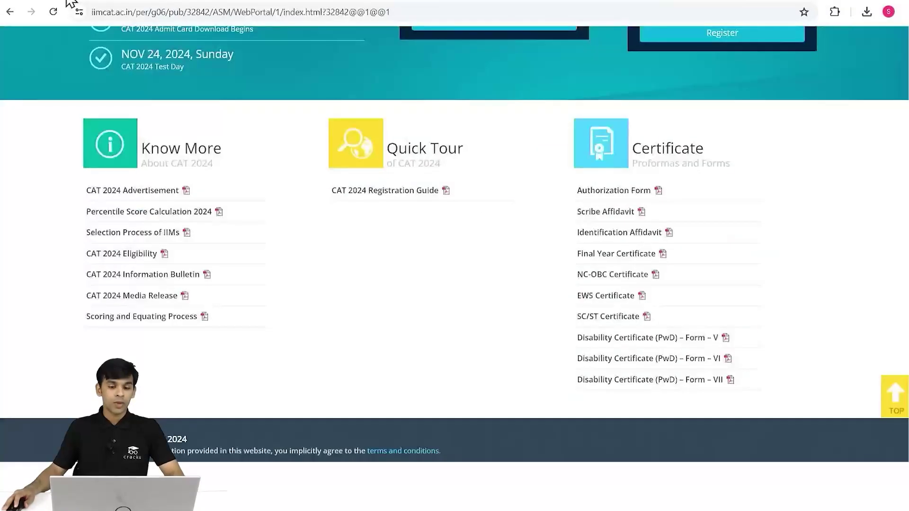
Read both pages of the SC_ST_Certificate_2024 proforma, then return to the CAT home page's Important Dates.
left_click(612, 324)
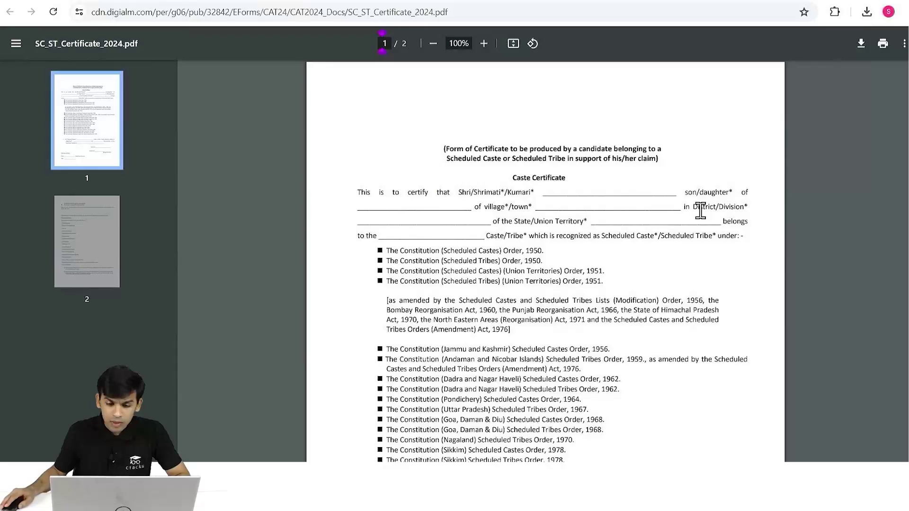
scroll(700, 211, "down", 5)
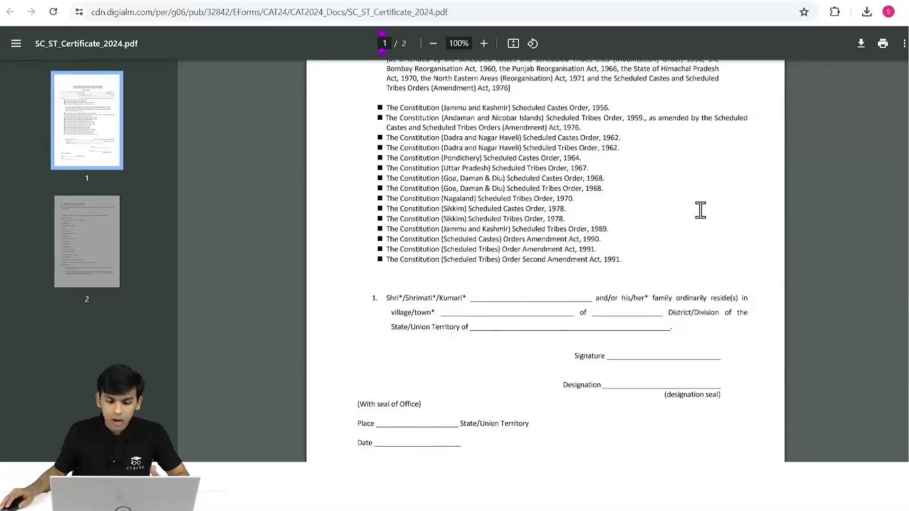
scroll(442, 294, "down", 4)
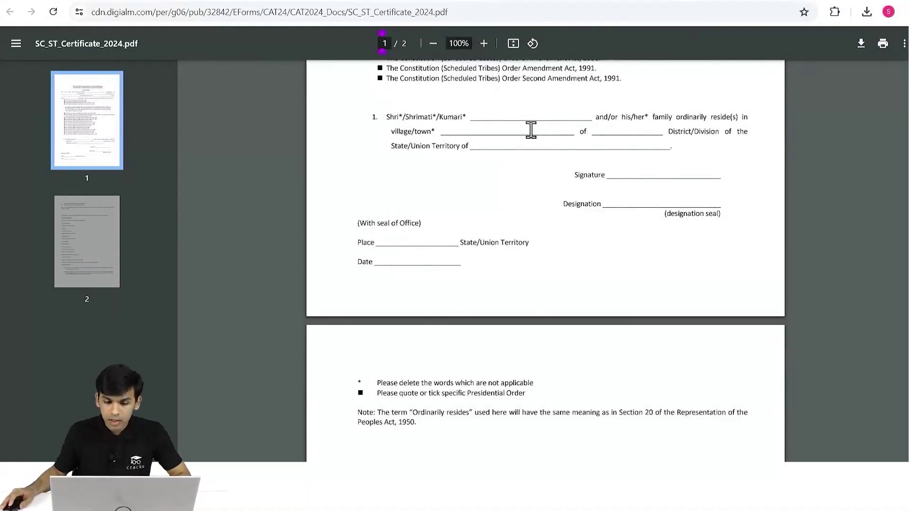
scroll(641, 291, "down", 3)
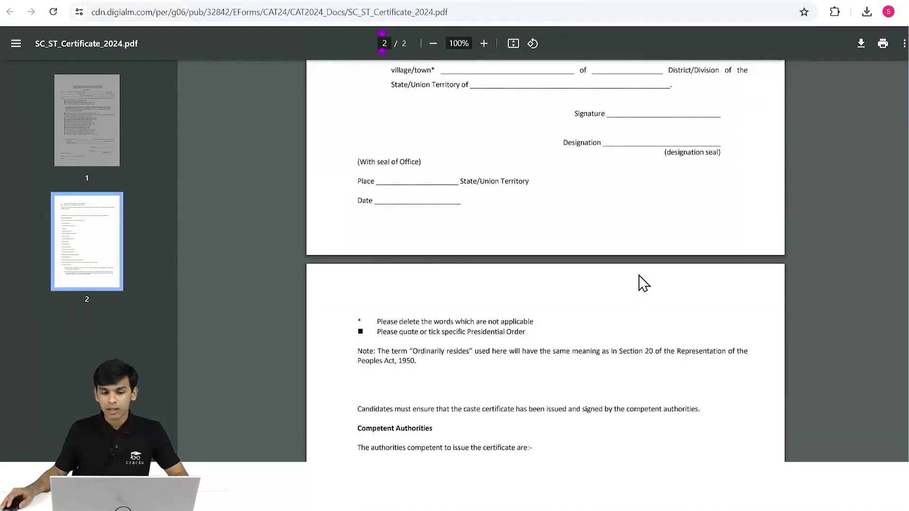
scroll(639, 276, "down", 3)
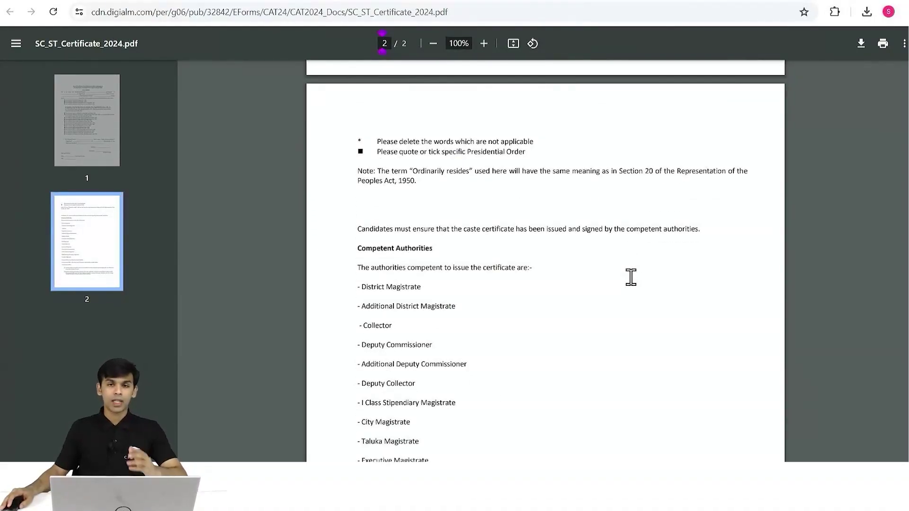
scroll(530, 303, "down", 3)
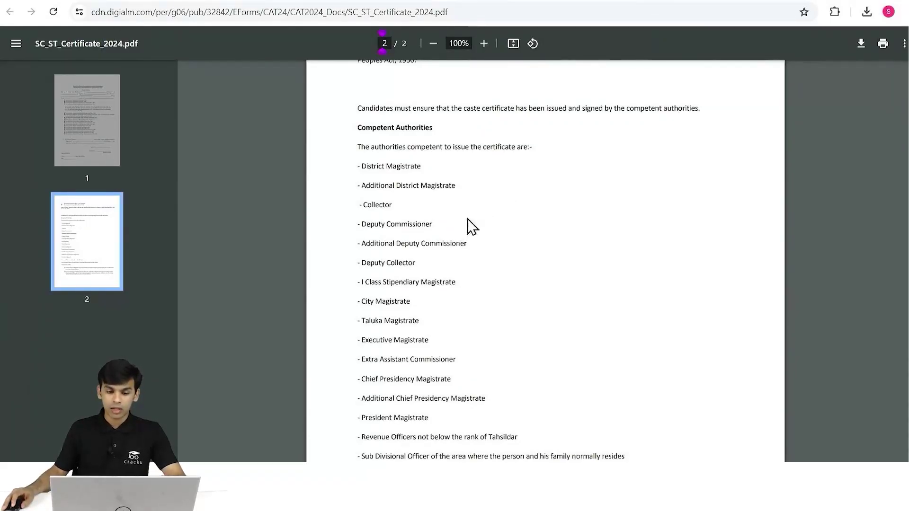
scroll(528, 252, "down", 2)
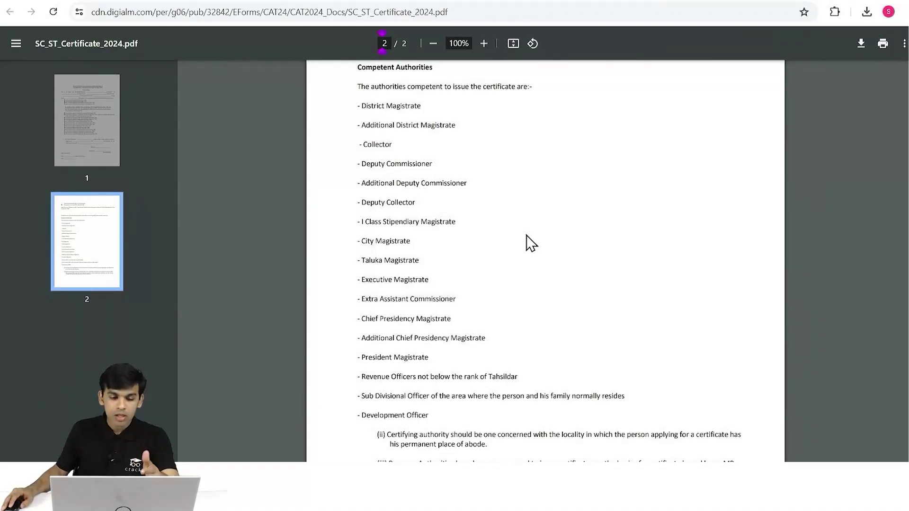
scroll(530, 243, "down", 3)
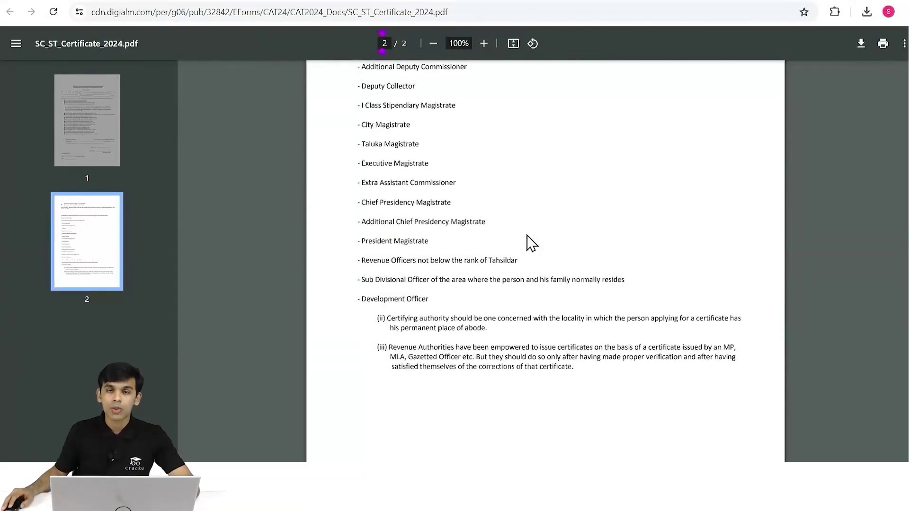
scroll(530, 244, "up", 15)
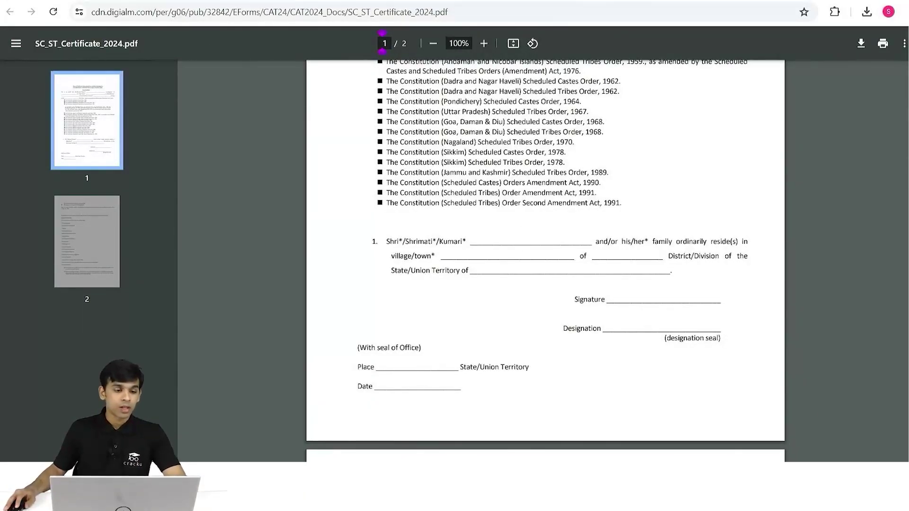
key("ctrl+w")
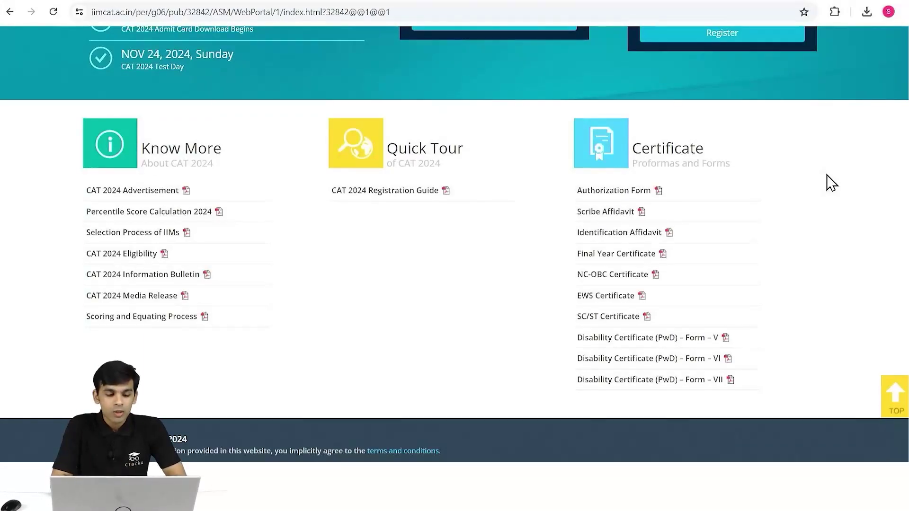
scroll(595, 227, "up", 6)
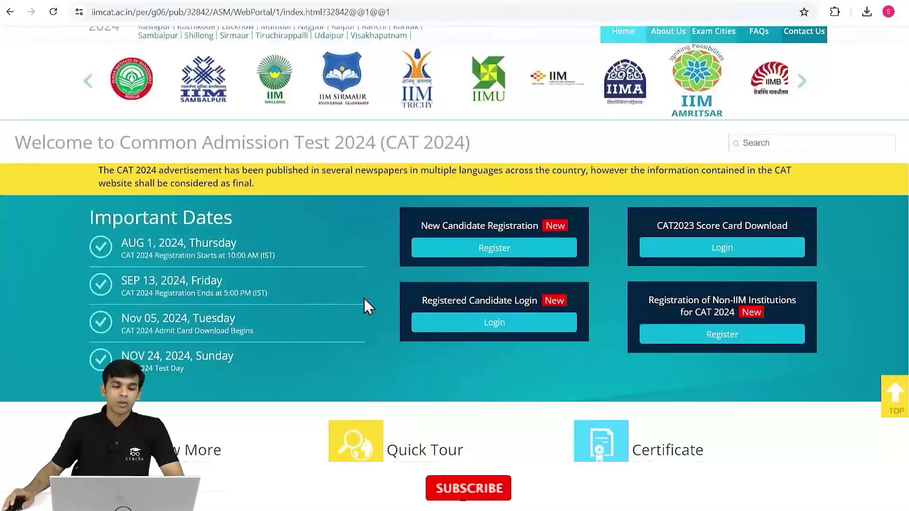